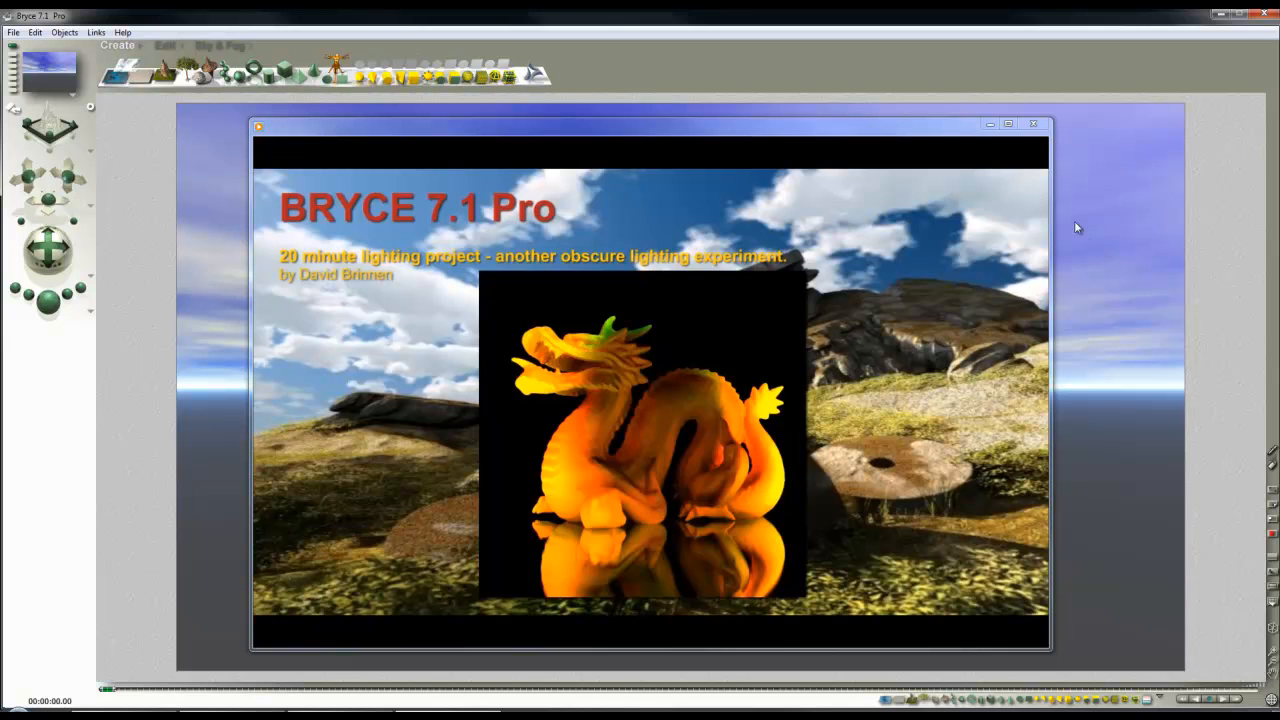
Close the title image and check the light settings in the render options
left_click(1034, 126)
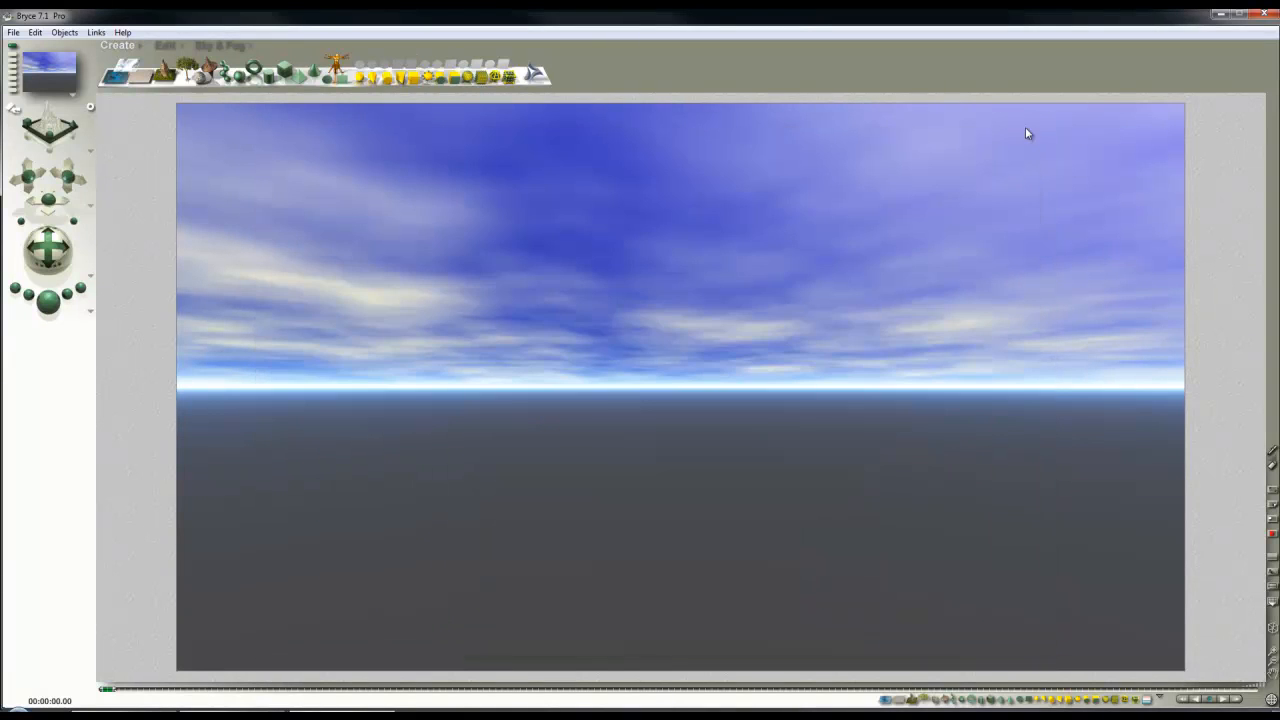
left_click(91, 313)
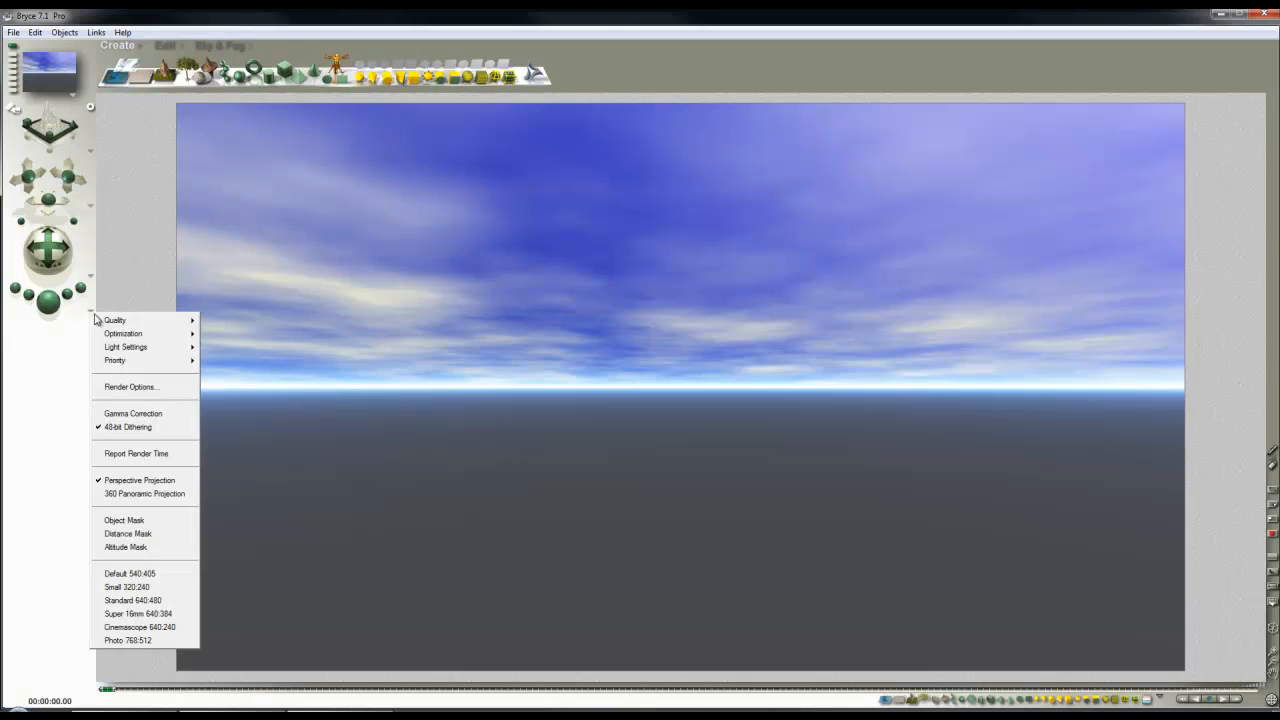
left_click(129, 386)
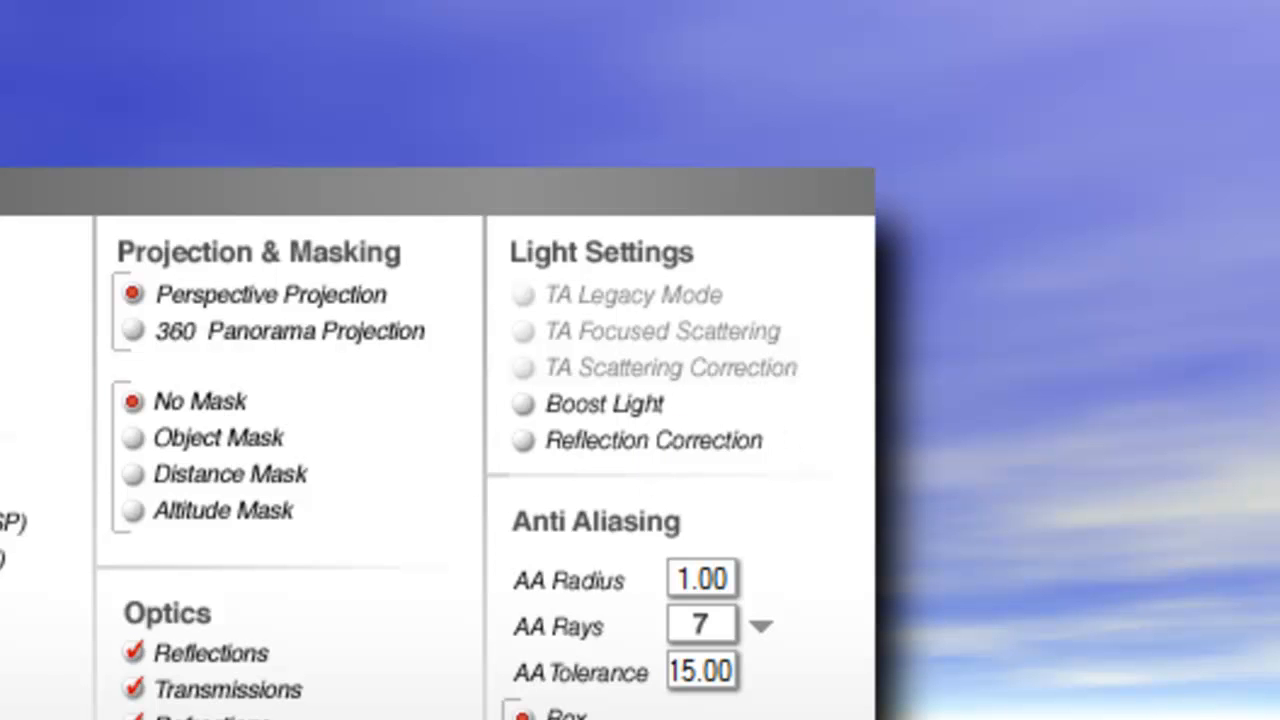
left_click(843, 571)
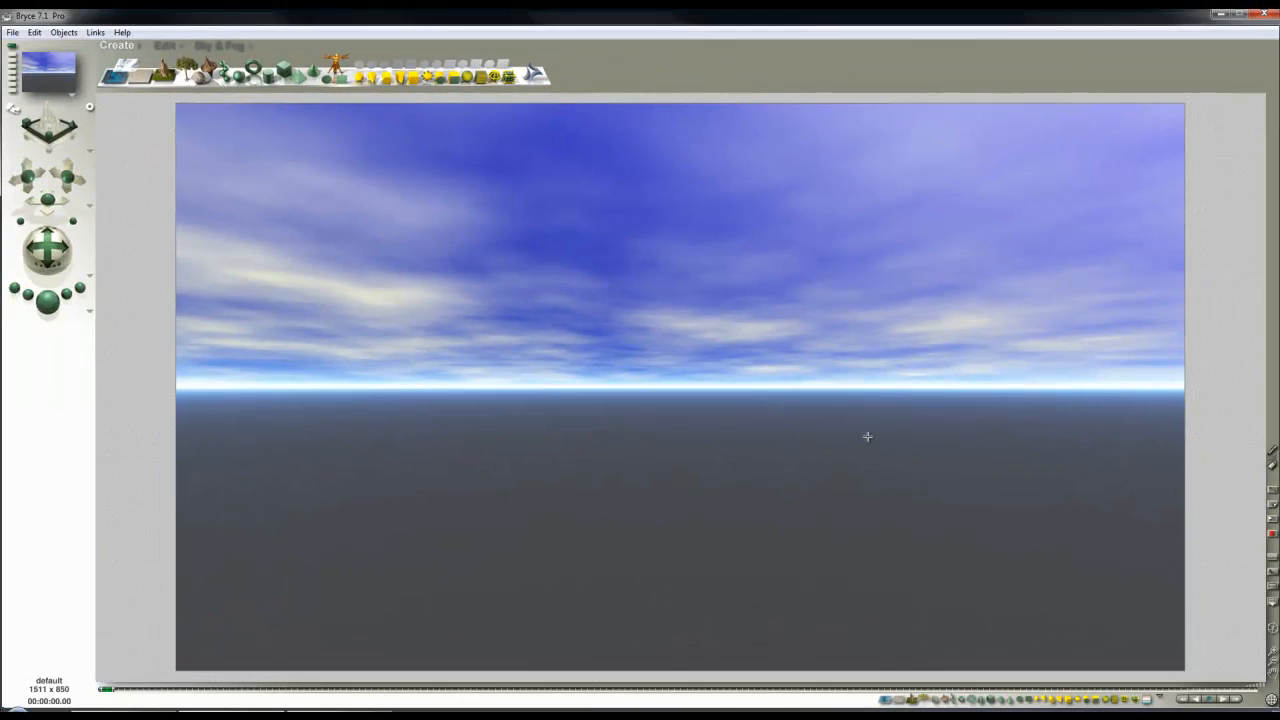
Create a sphere, duplicate it into a touching row of three in the top view, and move the ground plane aside
left_click(238, 74)
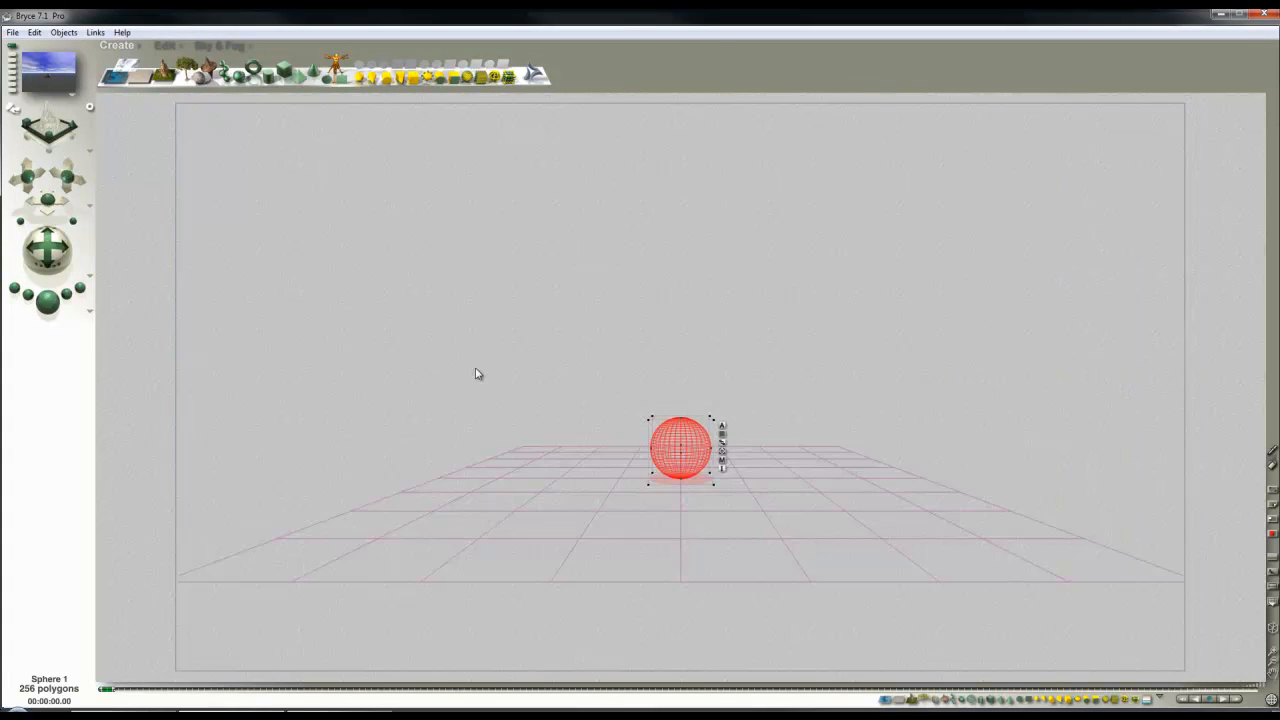
key("2")
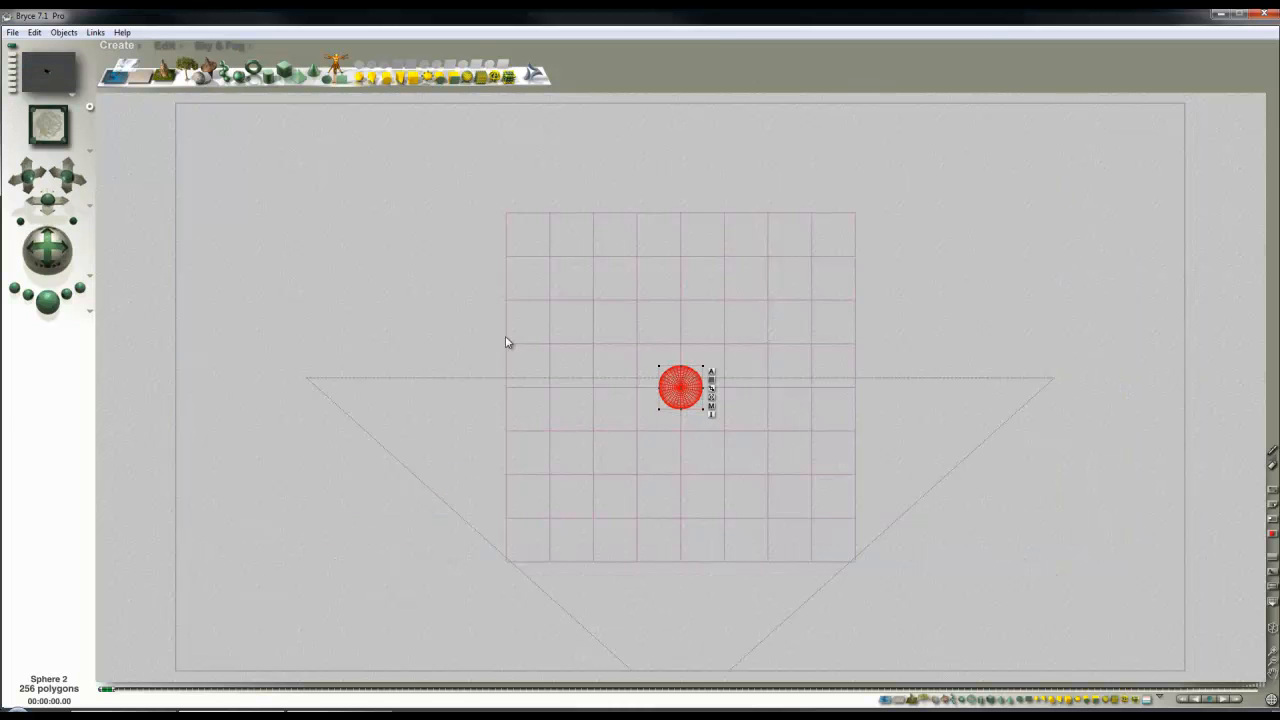
left_click(165, 45)
key("ctrl+d")
left_click(266, 74)
key("ctrl+d")
left_click_drag(266, 76, 268, 77)
left_click_drag(778, 262, 394, 263)
left_click_drag(842, 462, 566, 332)
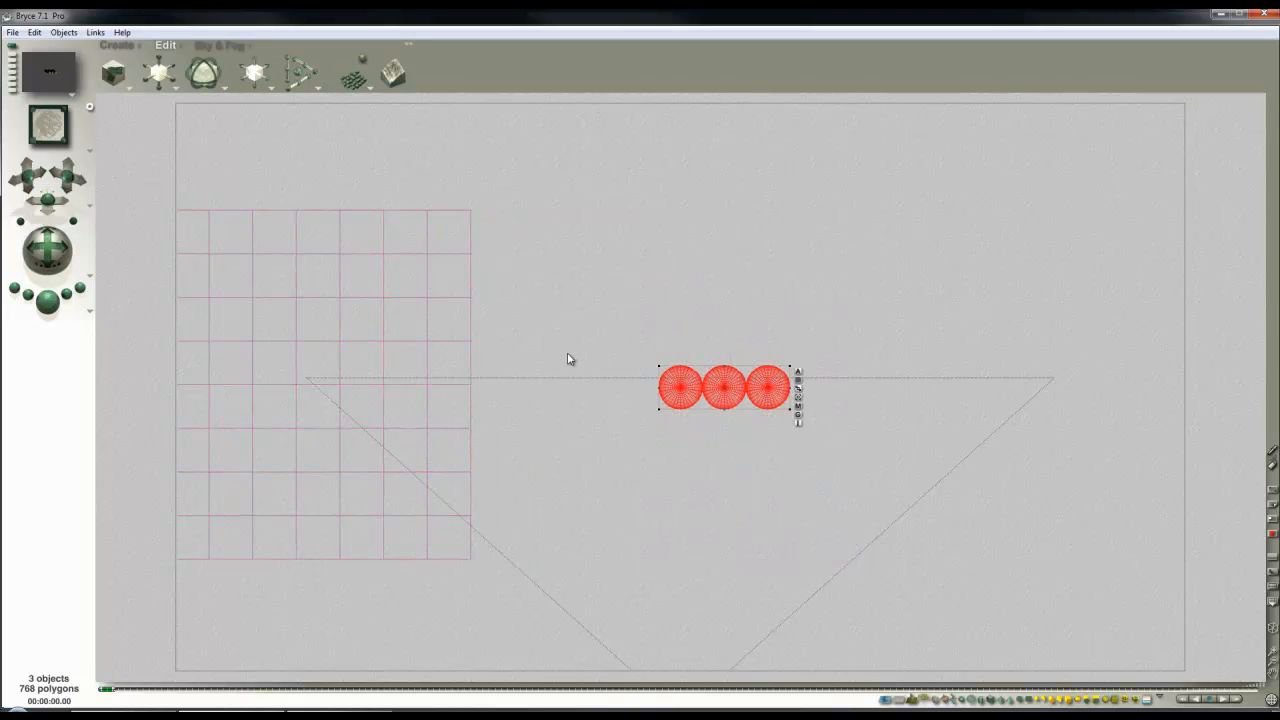
Duplicate the row of spheres twice to form a 3 by 3 grid, and move the ground plane closer to it
key("ctrl+d")
left_click_drag(245, 80, 243, 83)
key("ctrl+d")
left_click_drag(429, 394, 579, 413)
Lower all nine spheres partway into the ground plane and test-render the camera view
key("3")
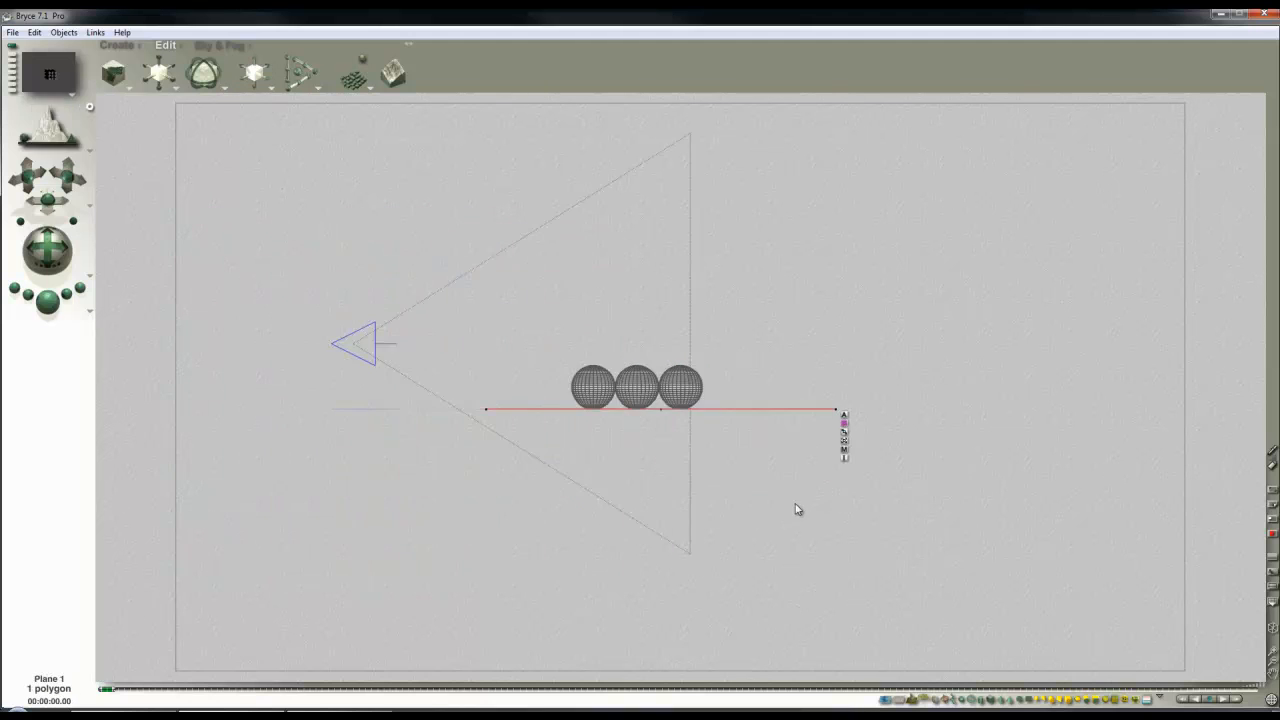
left_click_drag(551, 309, 723, 401)
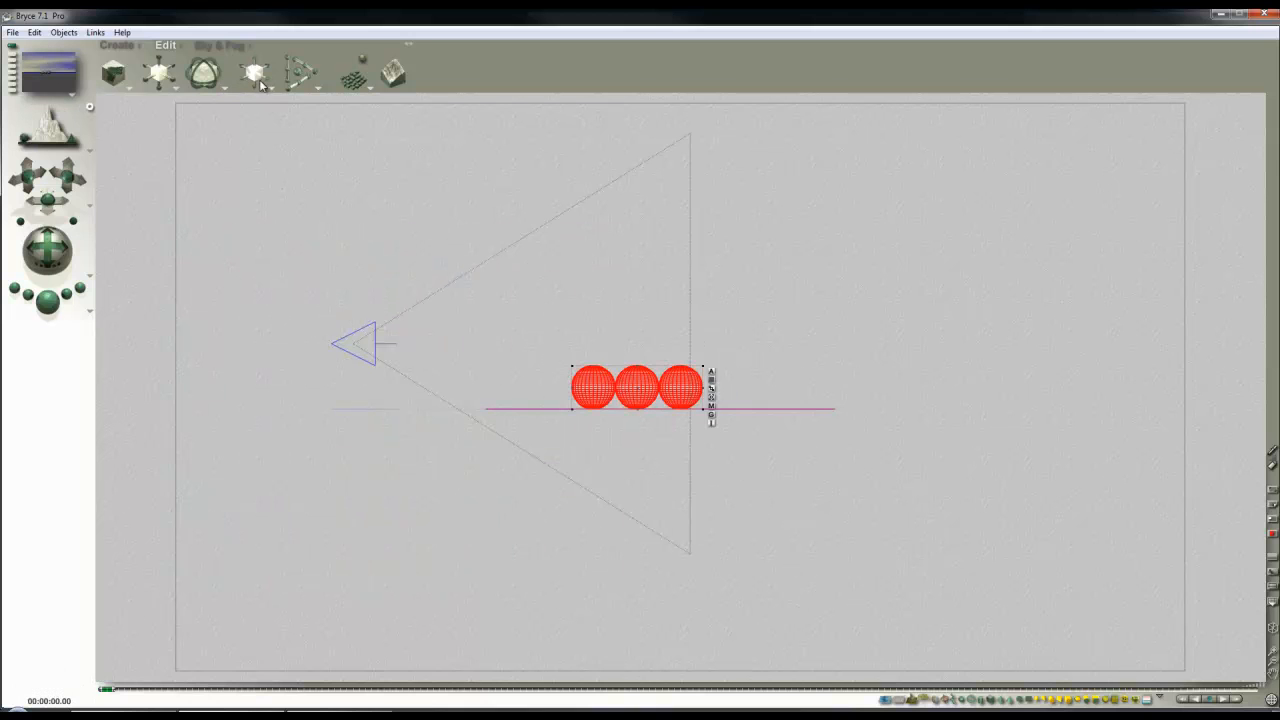
left_click_drag(254, 78, 256, 82)
key("1")
left_click(46, 300)
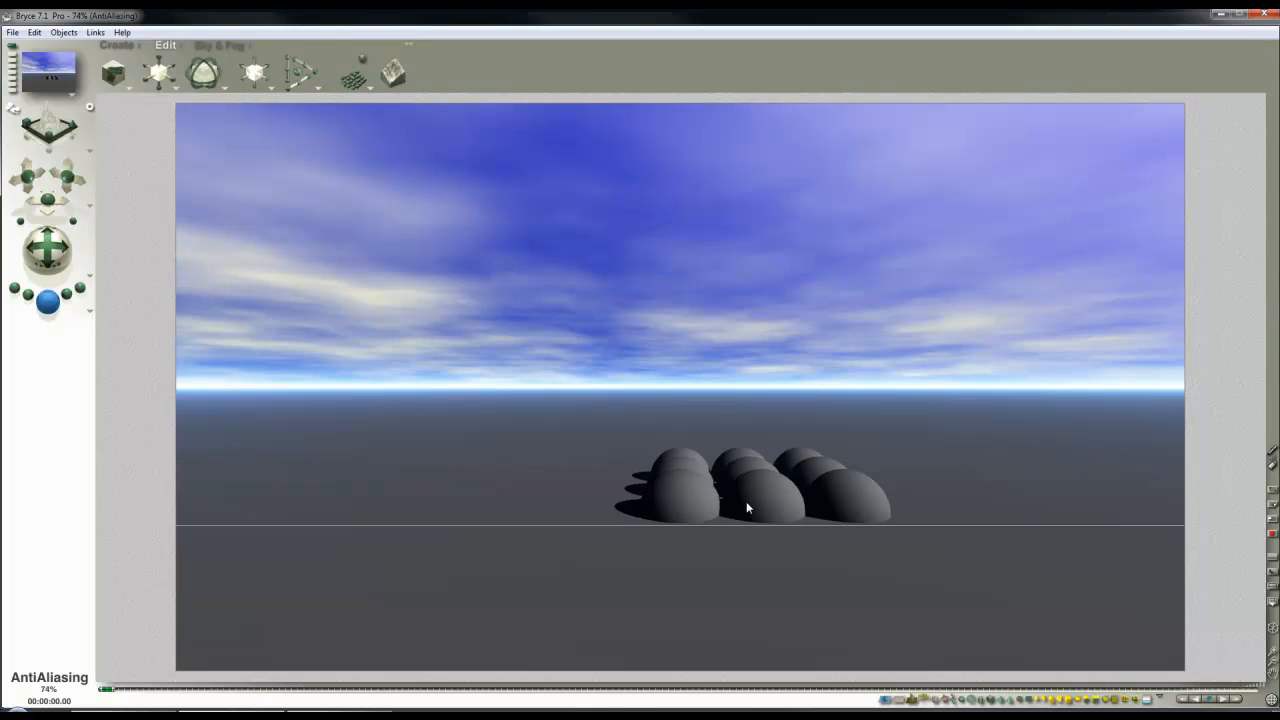
left_click(728, 627)
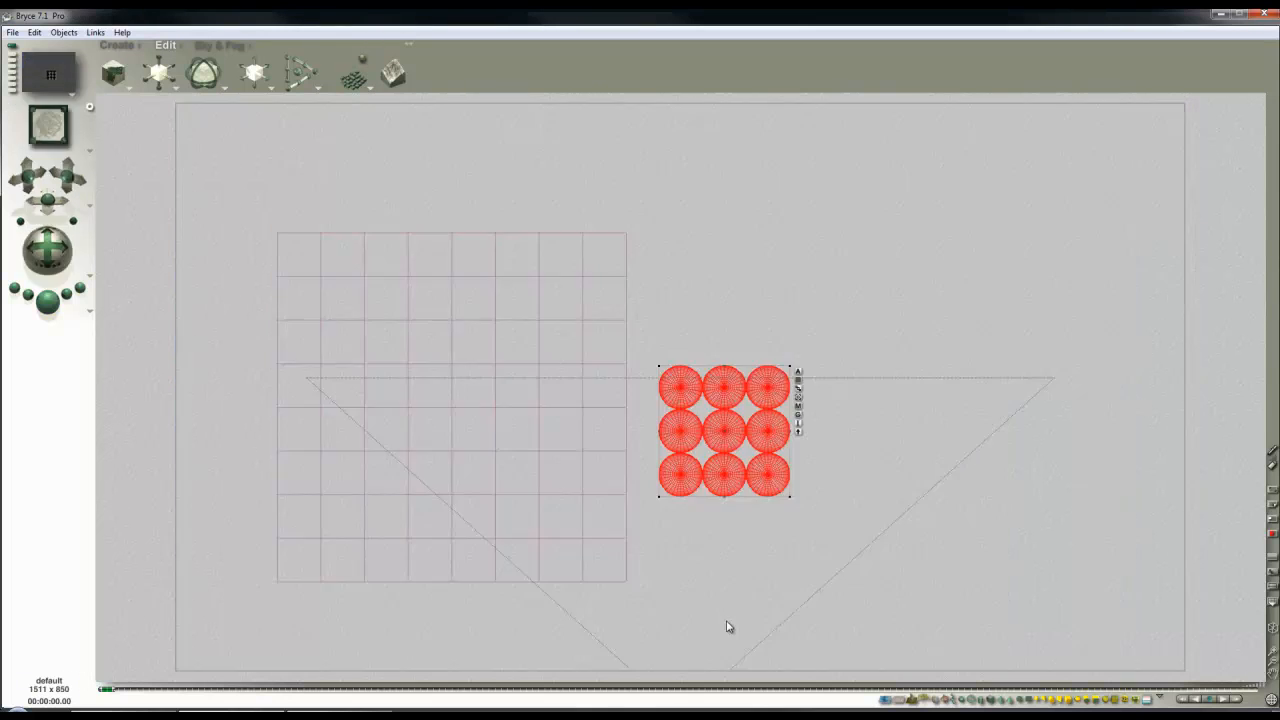
Assign the Basic Sin texture from the Basic category to the ground plane's bump height
right_click(592, 524)
left_click(608, 536)
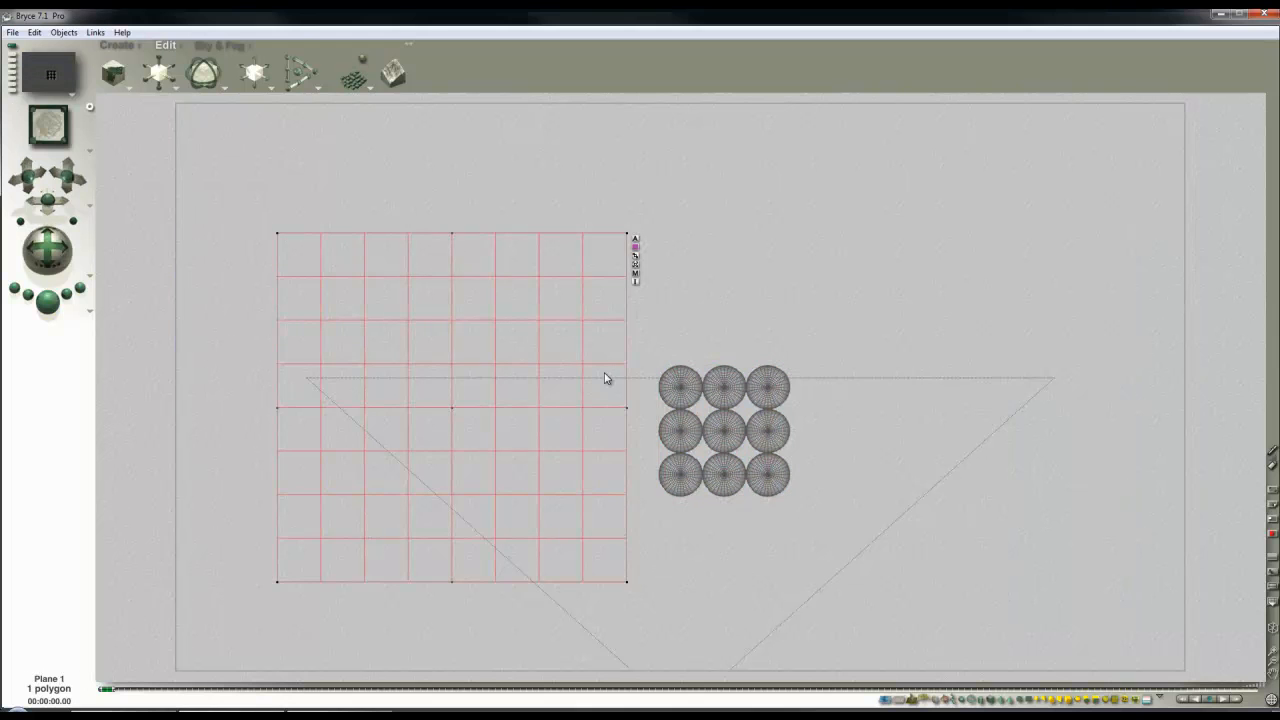
left_click(635, 274)
left_click(653, 427)
left_click(860, 163)
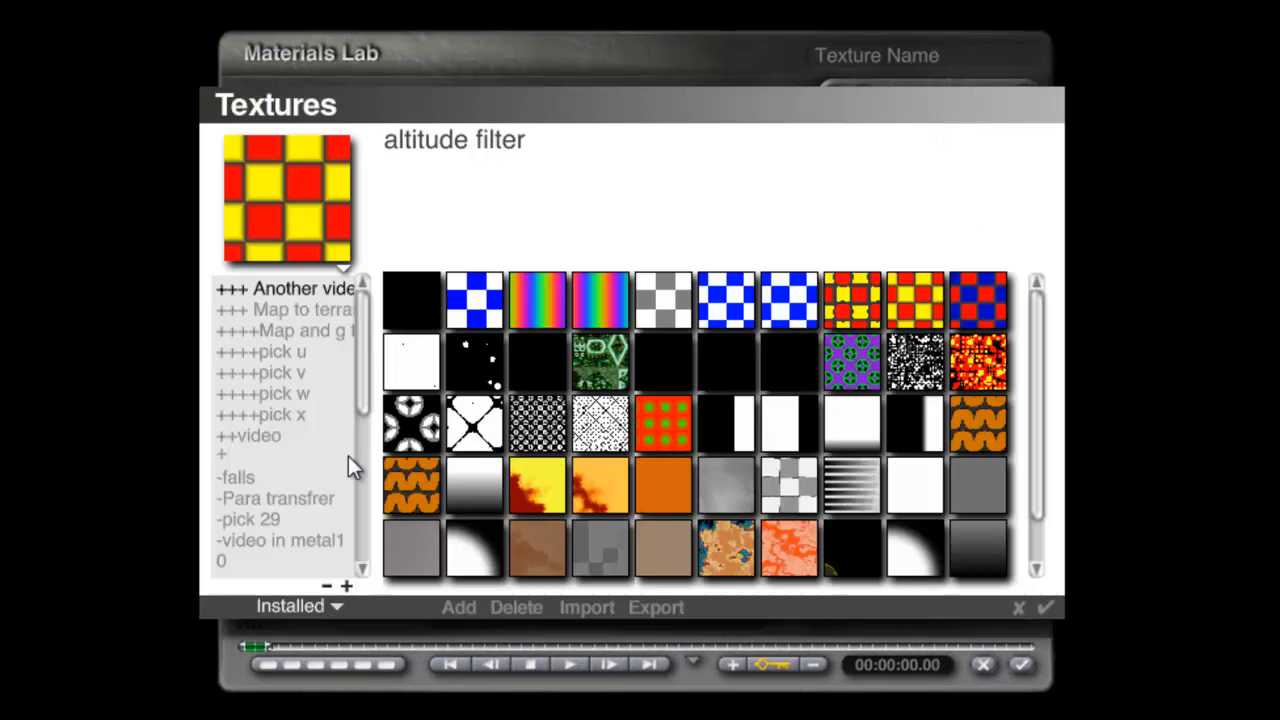
left_click_drag(362, 354, 356, 436)
left_click(244, 440)
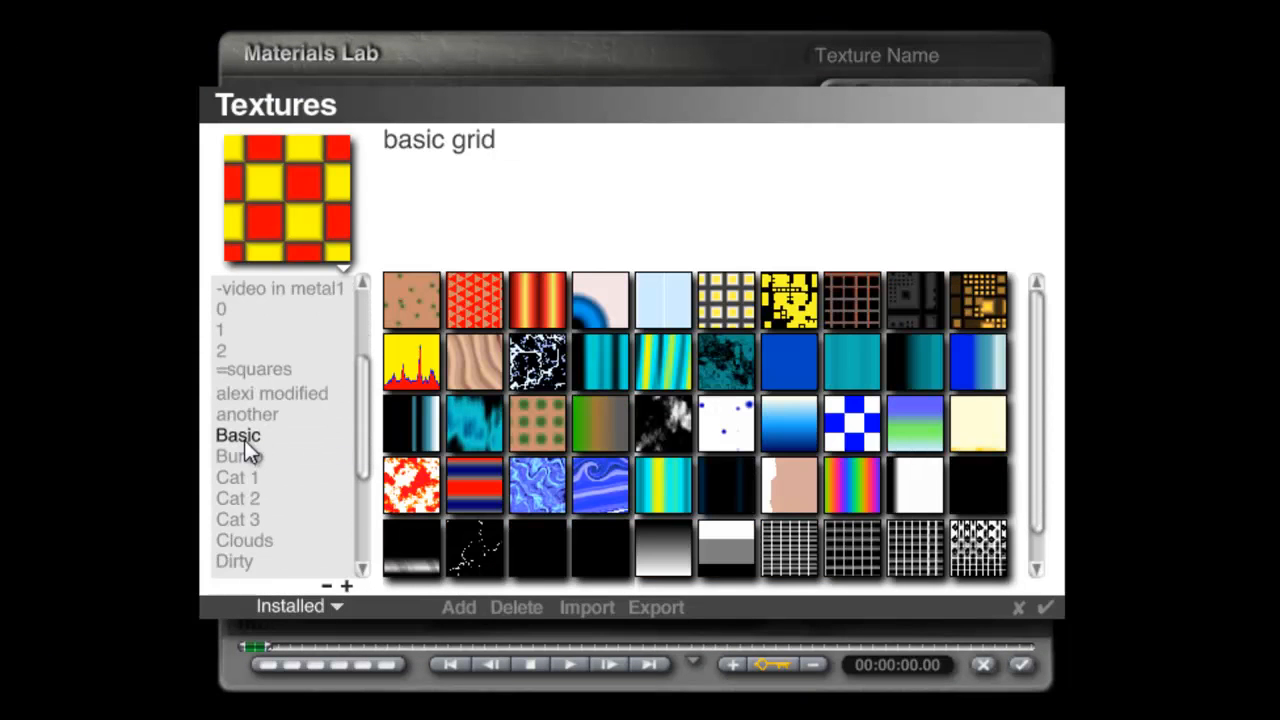
left_click(553, 400)
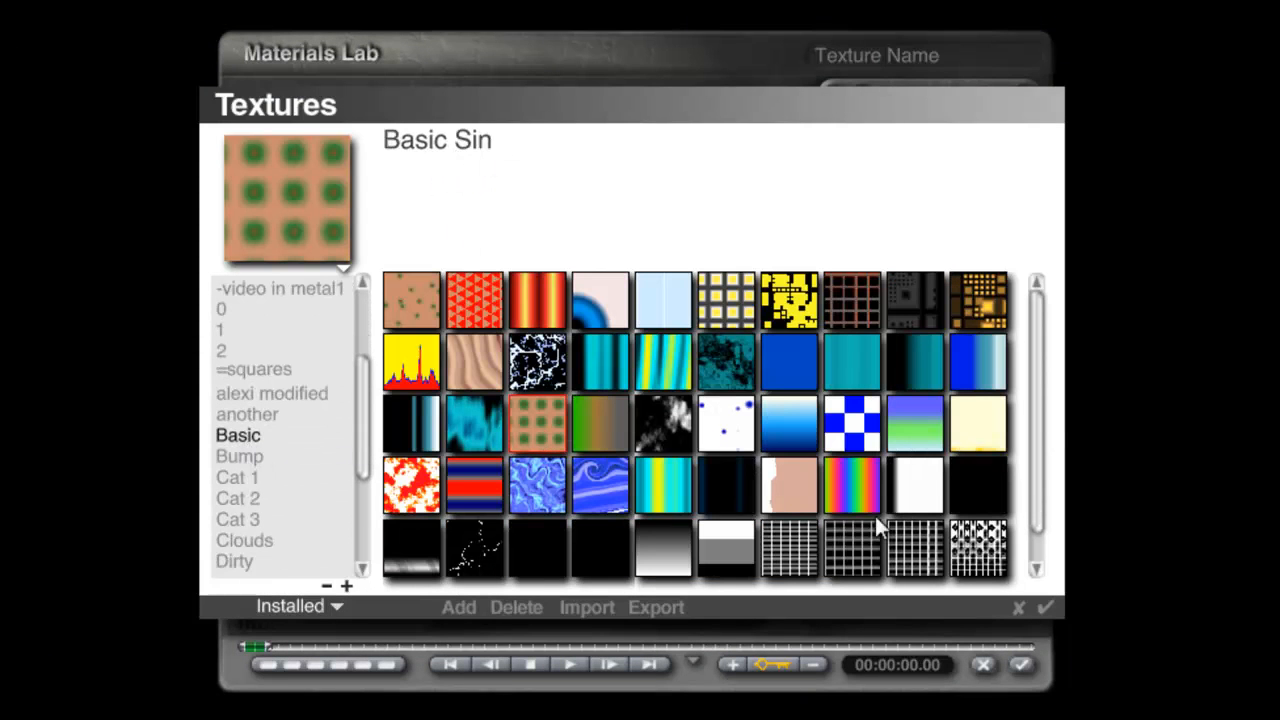
left_click(1047, 607)
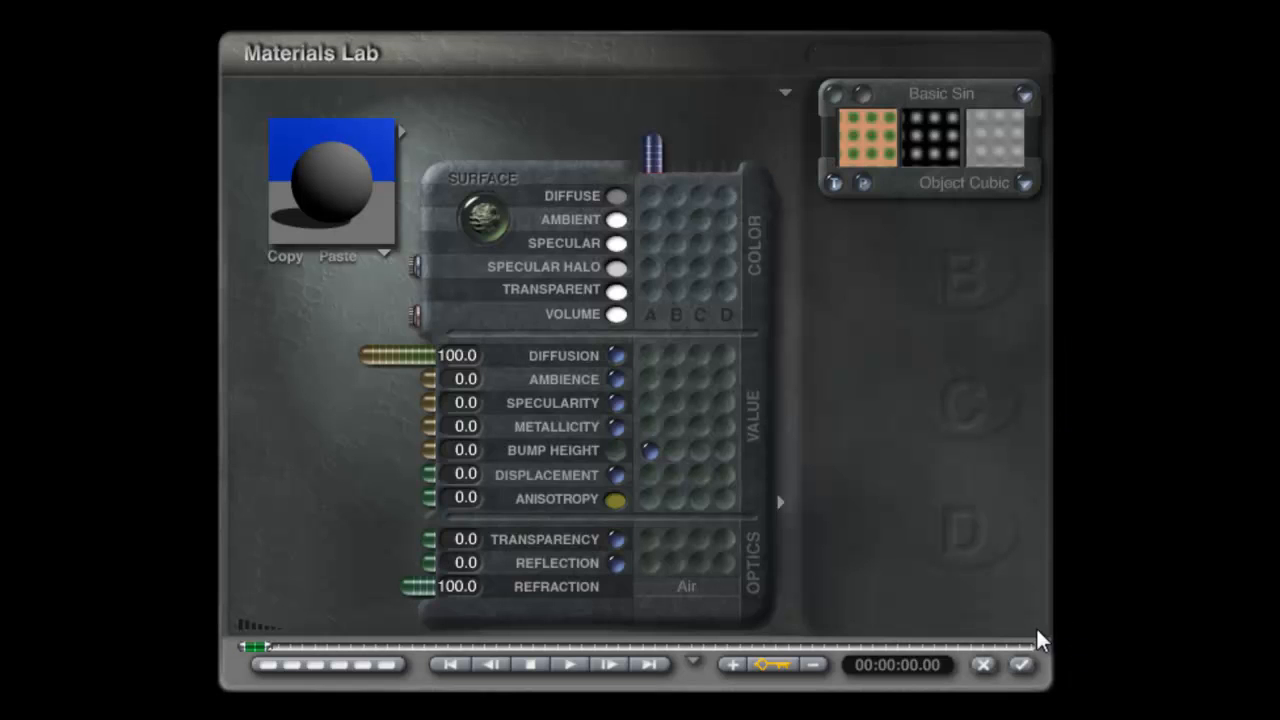
Inspect the Basic Sin texture in the Deep Texture Editor and set its mapping to Parametric
left_click(866, 92)
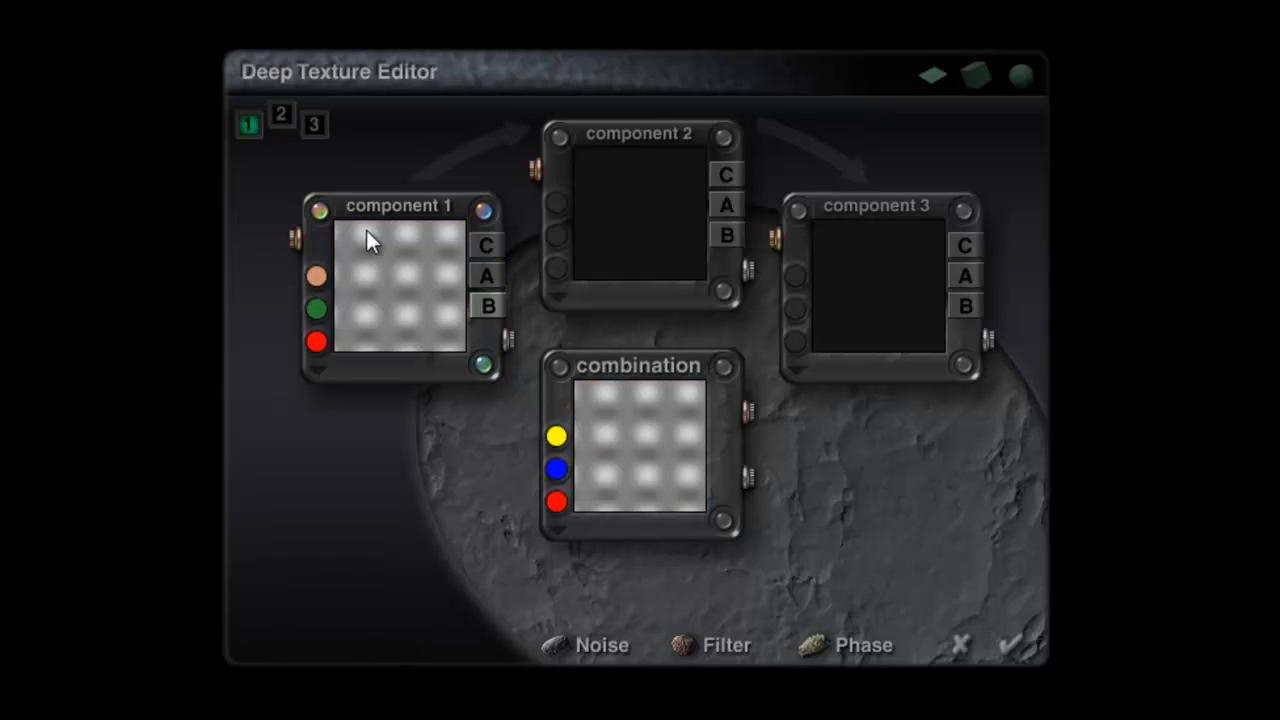
left_click(1010, 645)
left_click(1030, 183)
left_click(1067, 250)
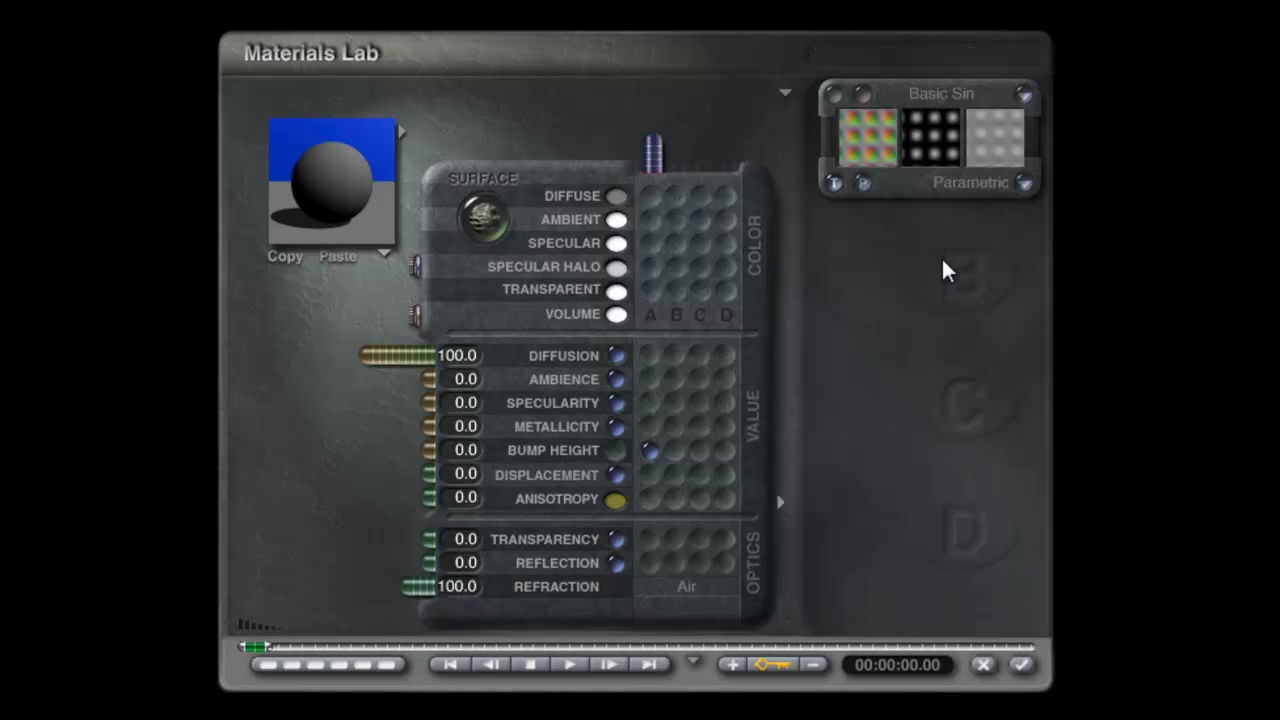
Preview the plane itself in the Materials Lab, raise its bump height strongly, and test-render the top view
left_click(384, 246)
left_click(486, 450)
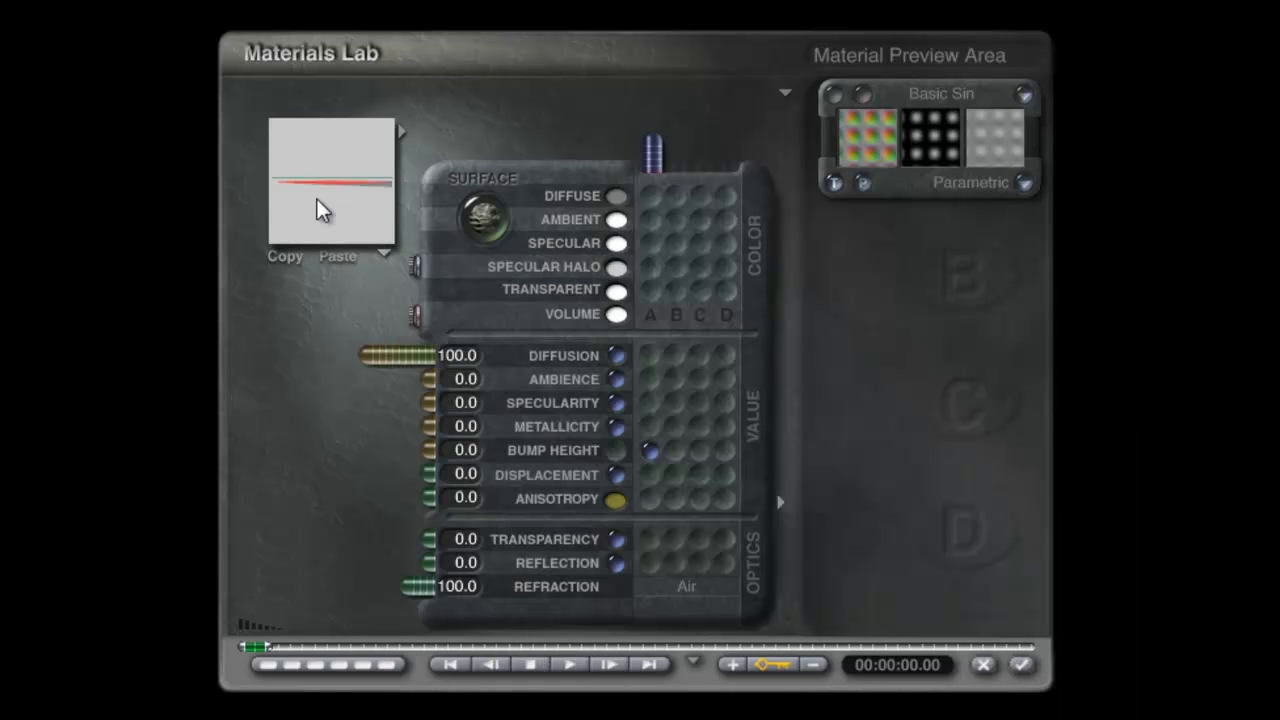
left_click_drag(435, 452, 204, 423)
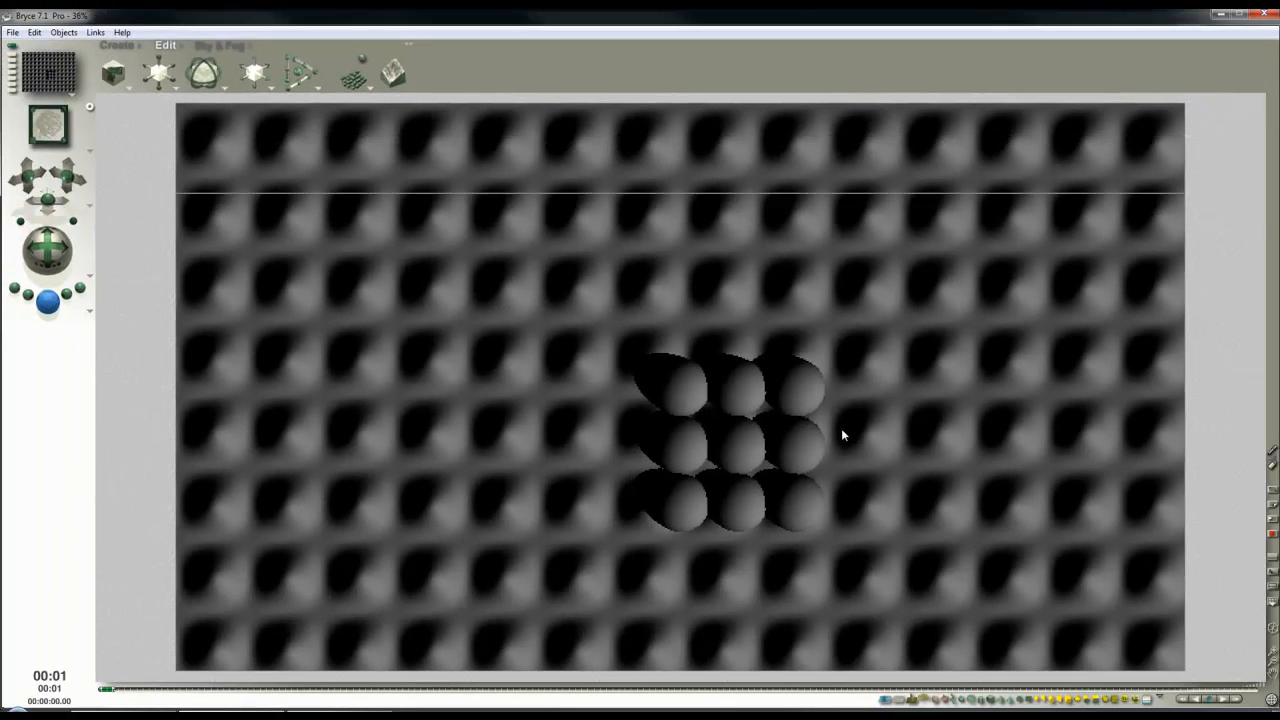
key("Escape")
key("Escape")
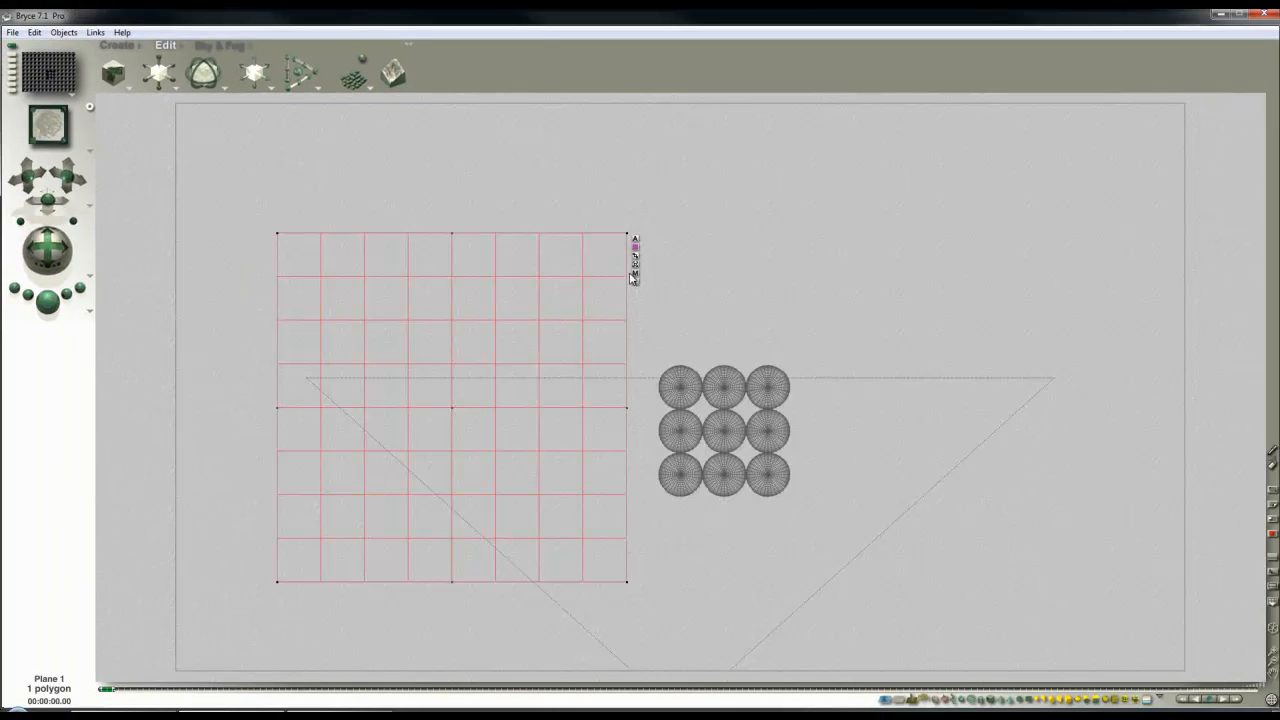
Scale the ground plane down in small adjustments to match its bump spacing to the spheres, checking with top-view renders
mouse_move(158, 72)
left_mouse_down()
mouse_move(143, 73)
mouse_move(154, 73)
left_mouse_up()
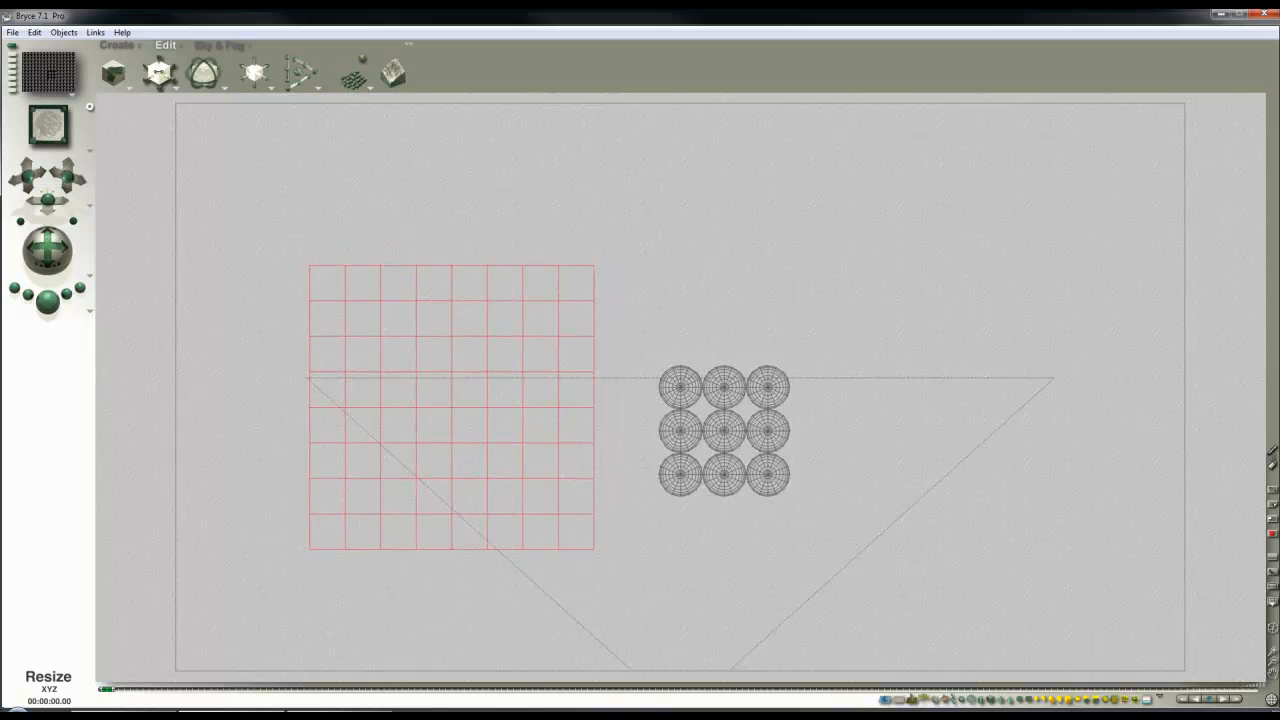
left_click(48, 302)
left_click(592, 446)
key("Escape")
left_click_drag(159, 72, 152, 72)
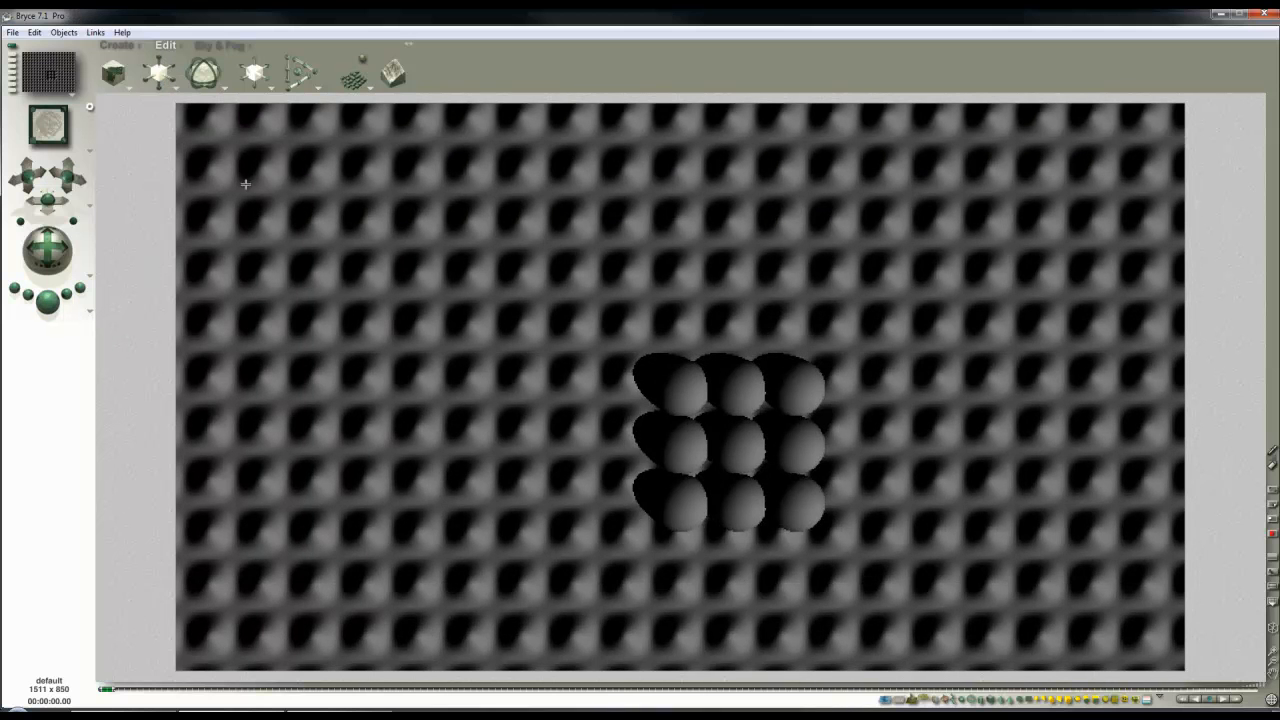
key("Escape")
left_click_drag(159, 72, 167, 72)
left_click(50, 302)
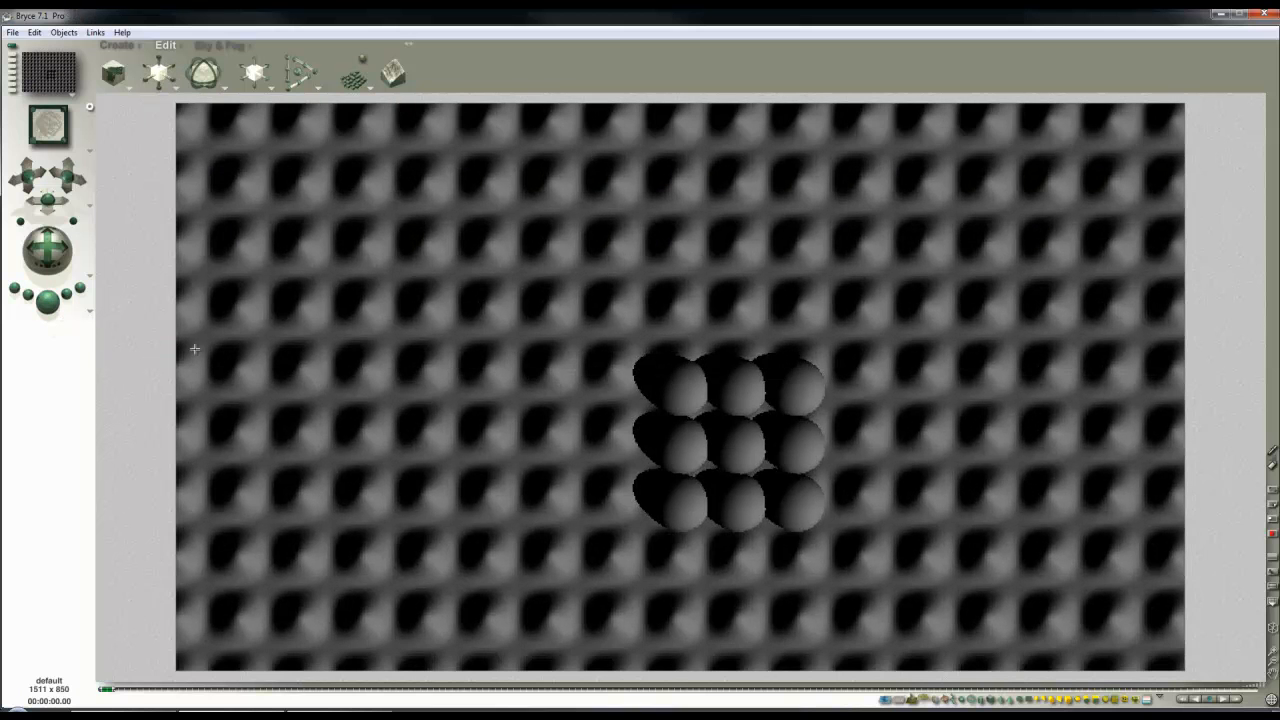
left_click(517, 309)
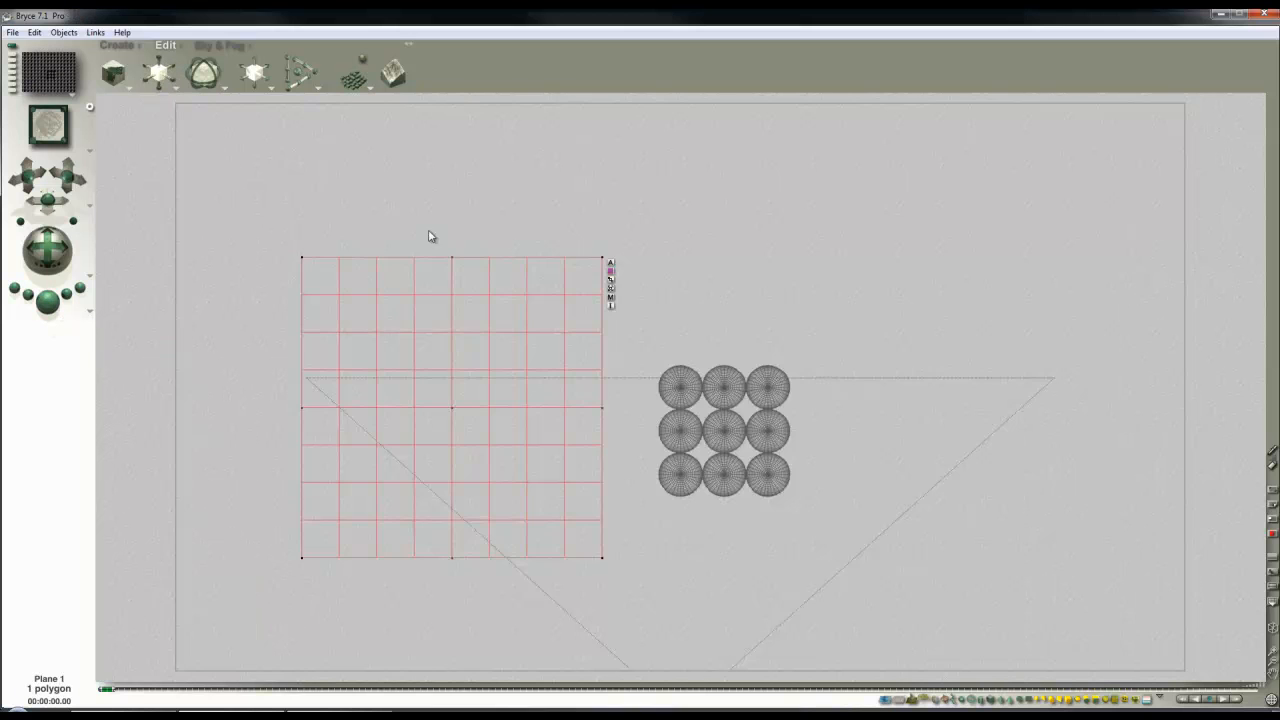
Shift the ground plane slightly to line up its bumps with the sphere rows, and render the top view
left_click_drag(474, 360, 479, 381)
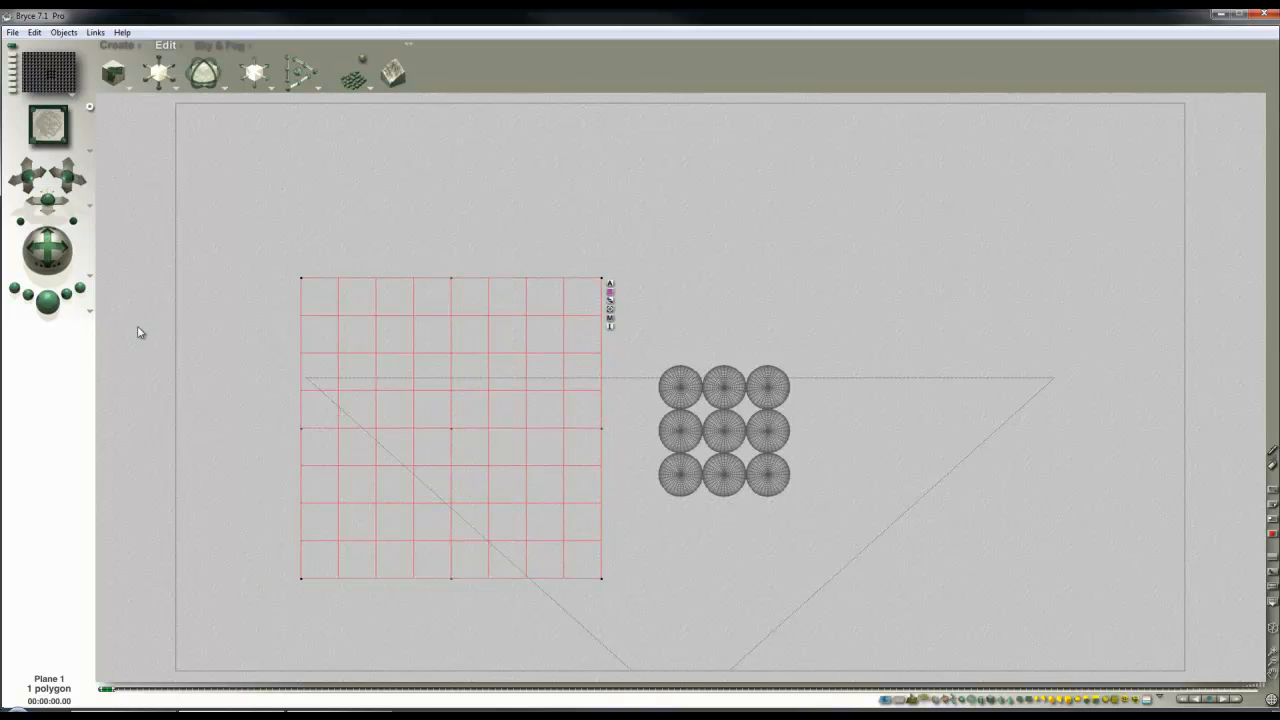
left_click(50, 302)
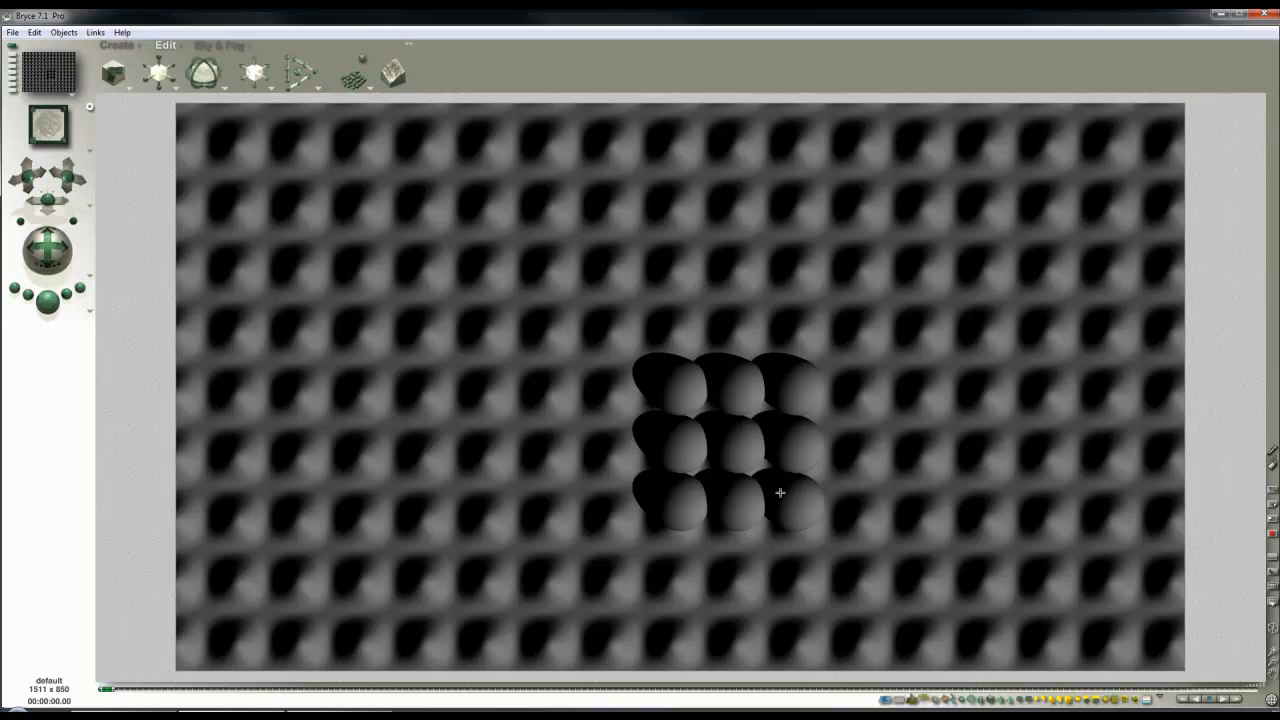
left_click(786, 359)
left_click(47, 300)
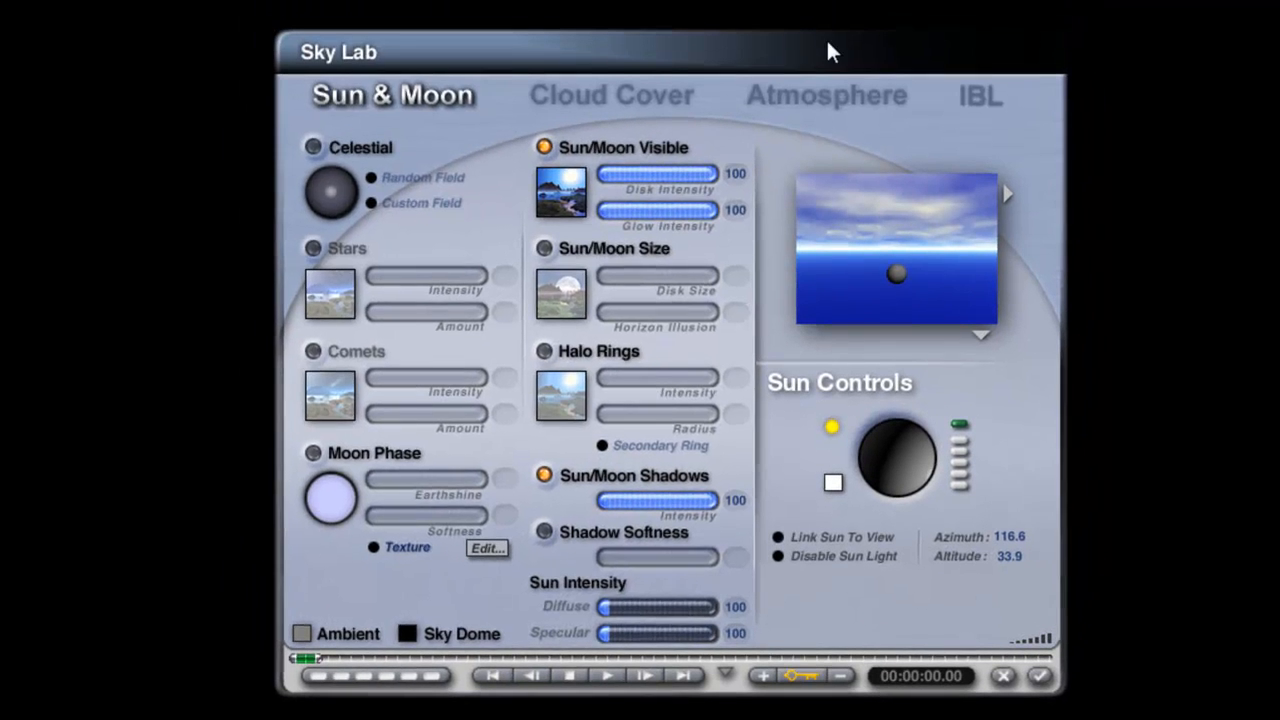
Enable an HDRI image for the sky's image-based lighting and load Image_angular.hdr
left_click(977, 96)
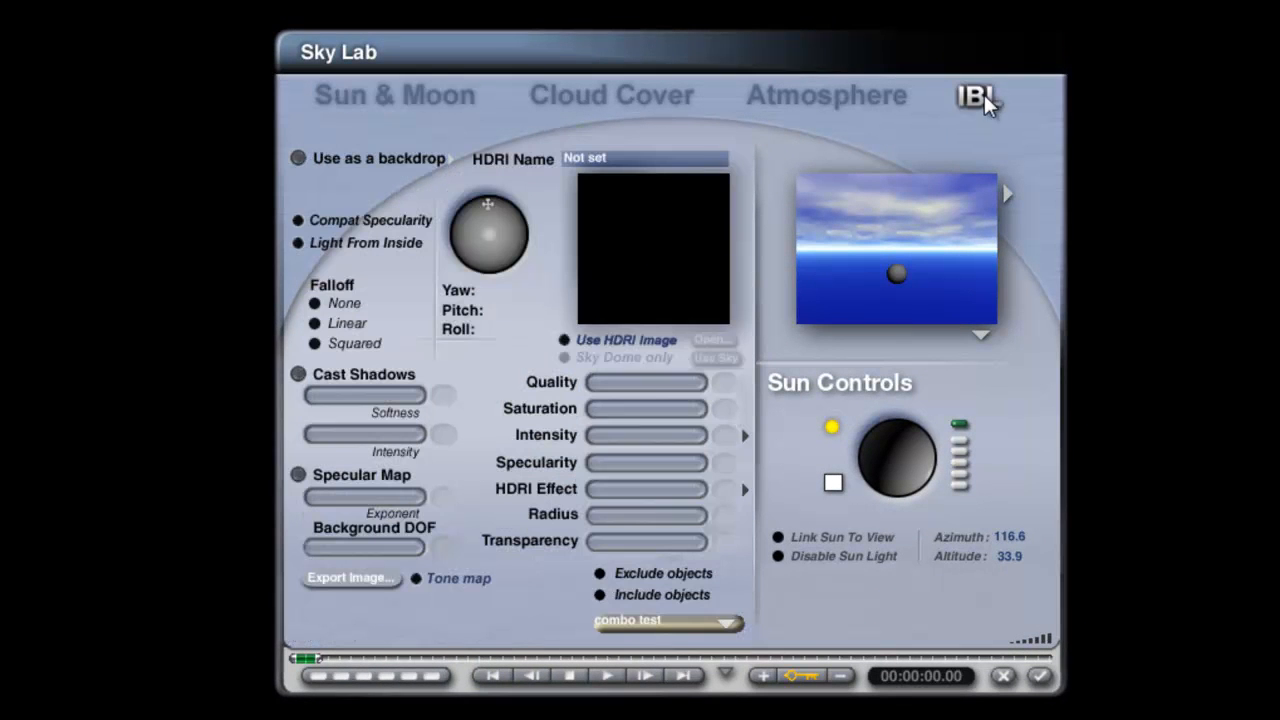
left_click(563, 341)
left_click(714, 339)
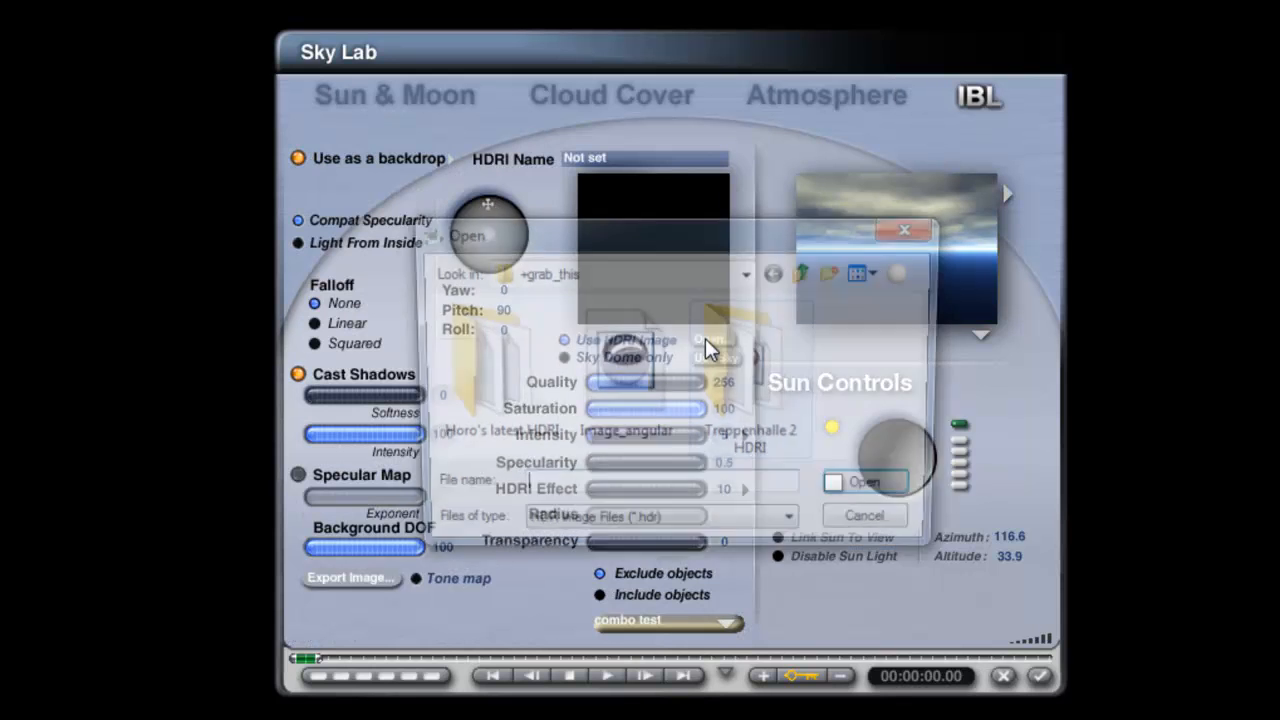
double_click(618, 440)
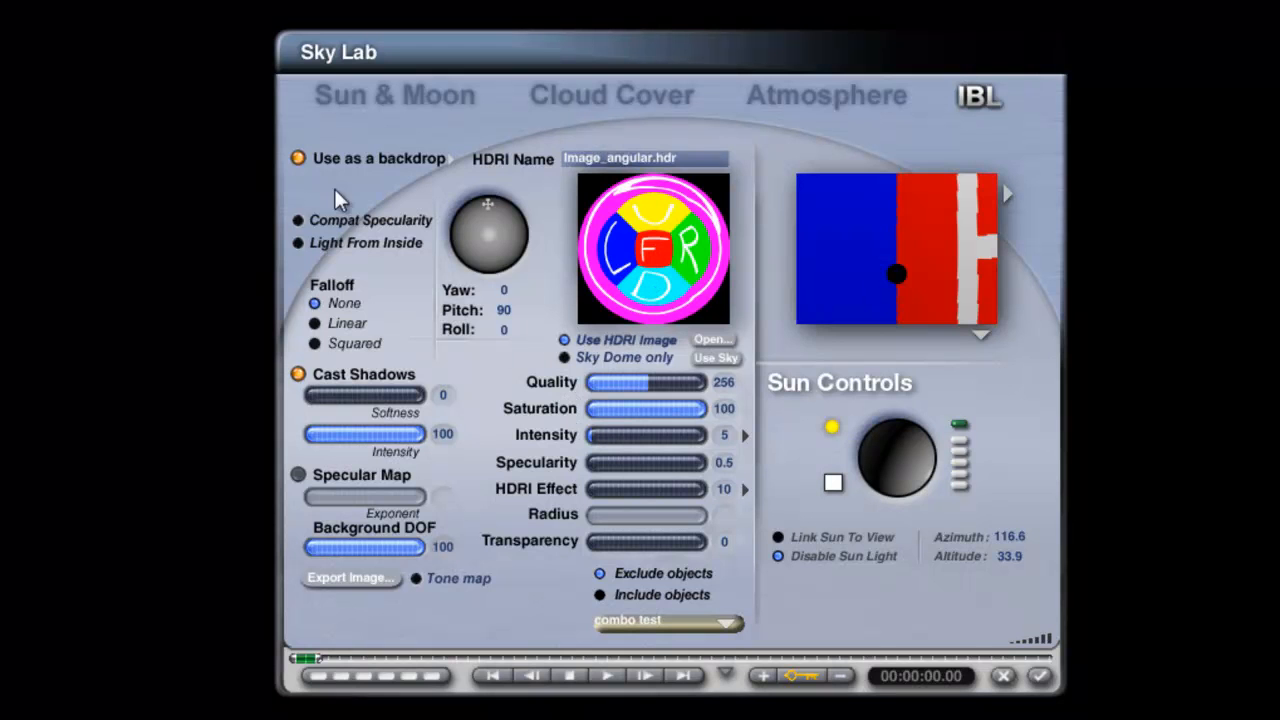
Switch the HDRI backdrop to a brighter display option and apply the sky settings
left_click(454, 161)
left_click(509, 230)
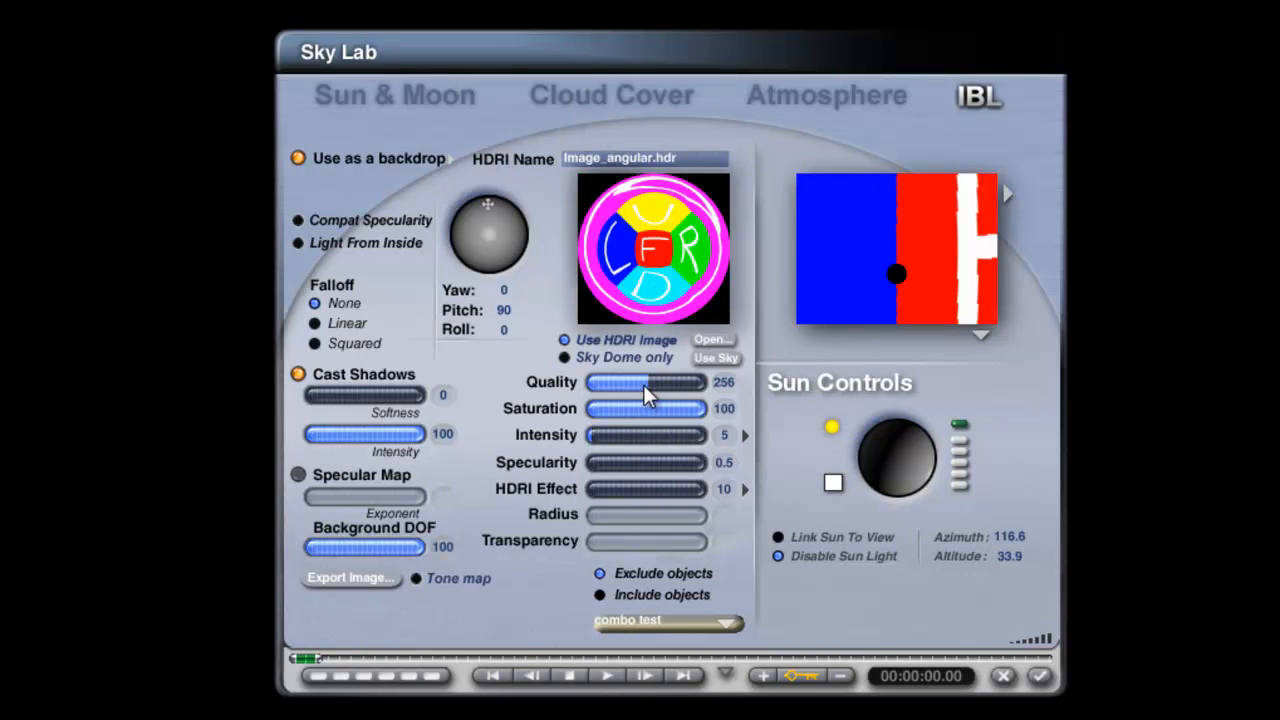
key("ctrl+z")
left_click(1040, 678)
left_click(1040, 678)
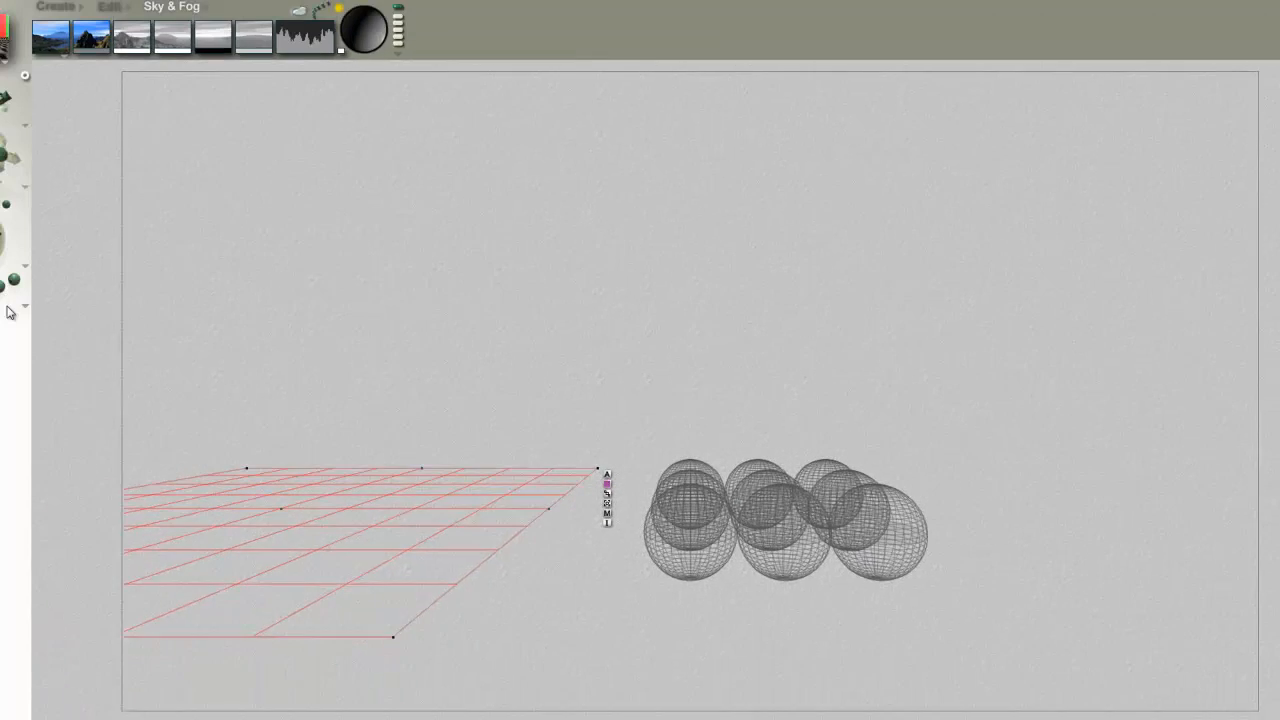
Set the render options to 360 Panorama Projection and render the scene
left_click(91, 312)
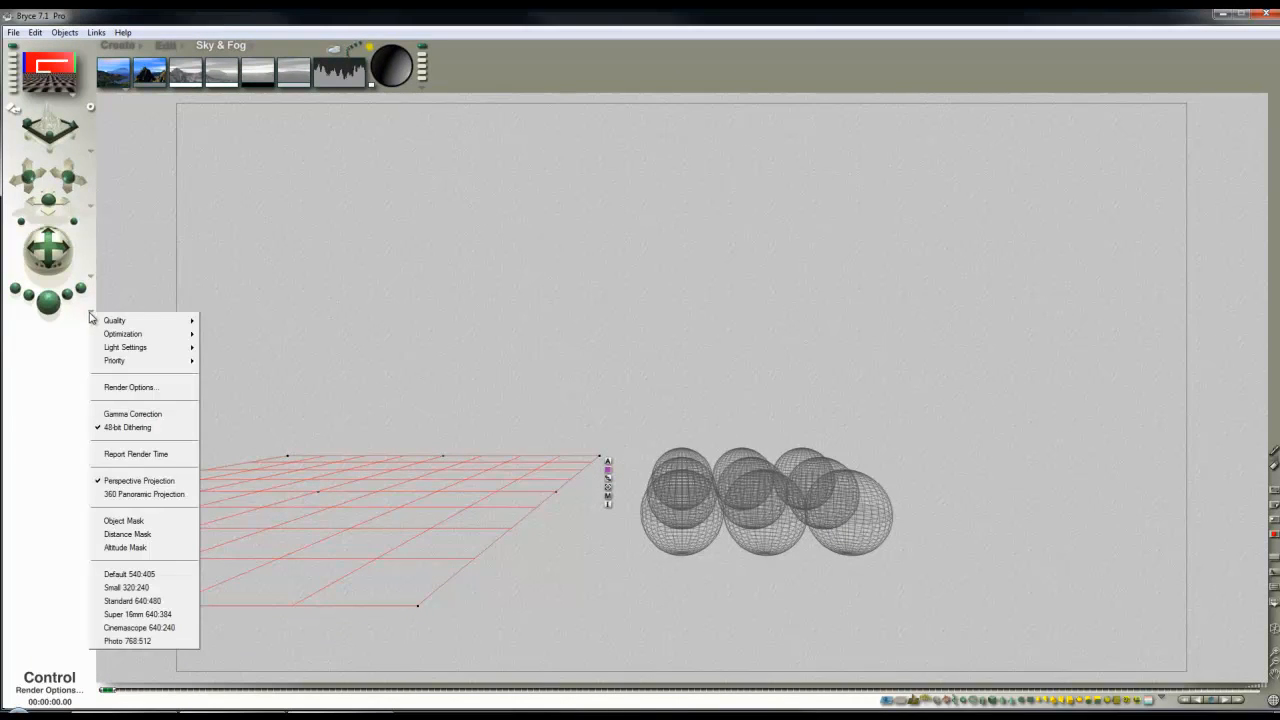
left_click(122, 388)
left_click(651, 281)
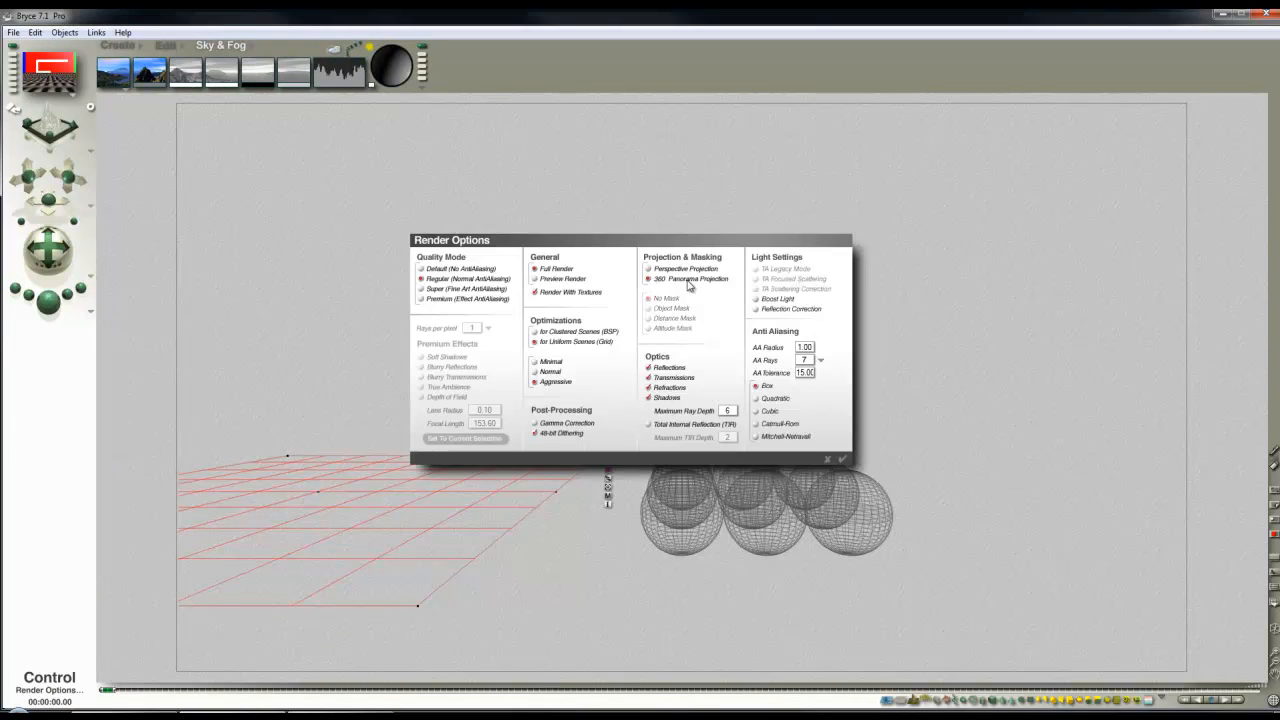
left_click(842, 459)
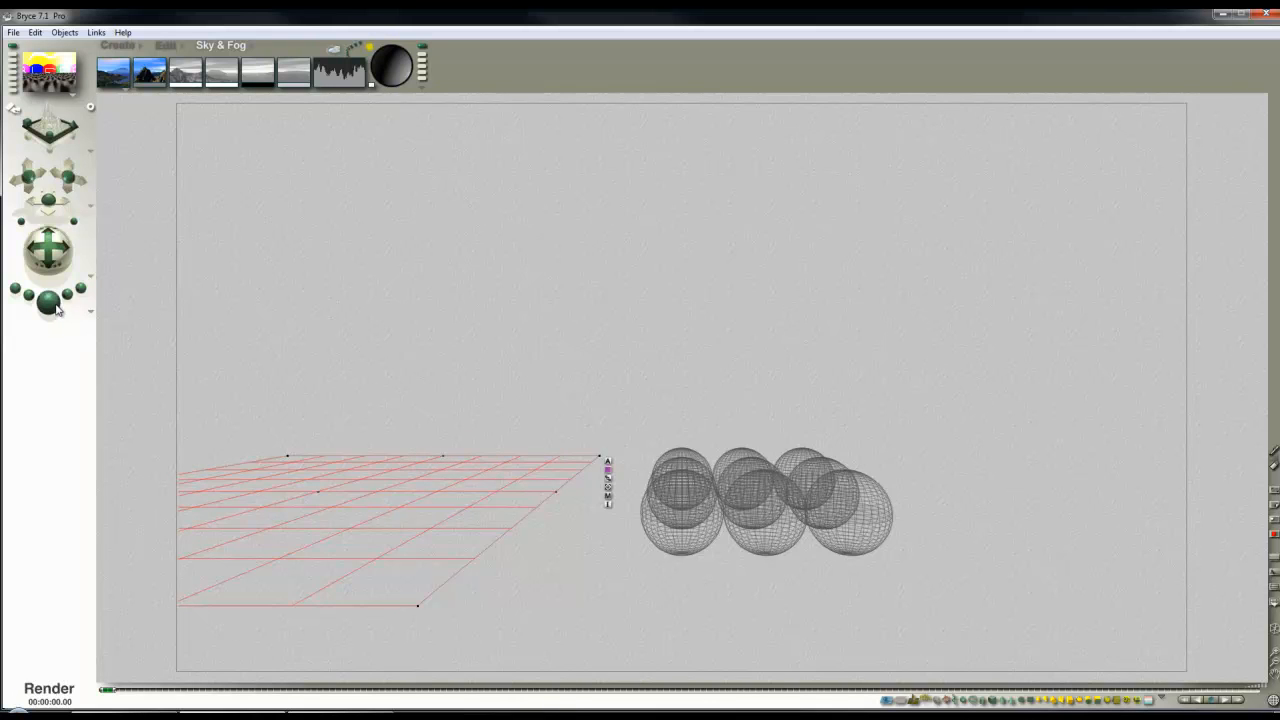
left_click(56, 309)
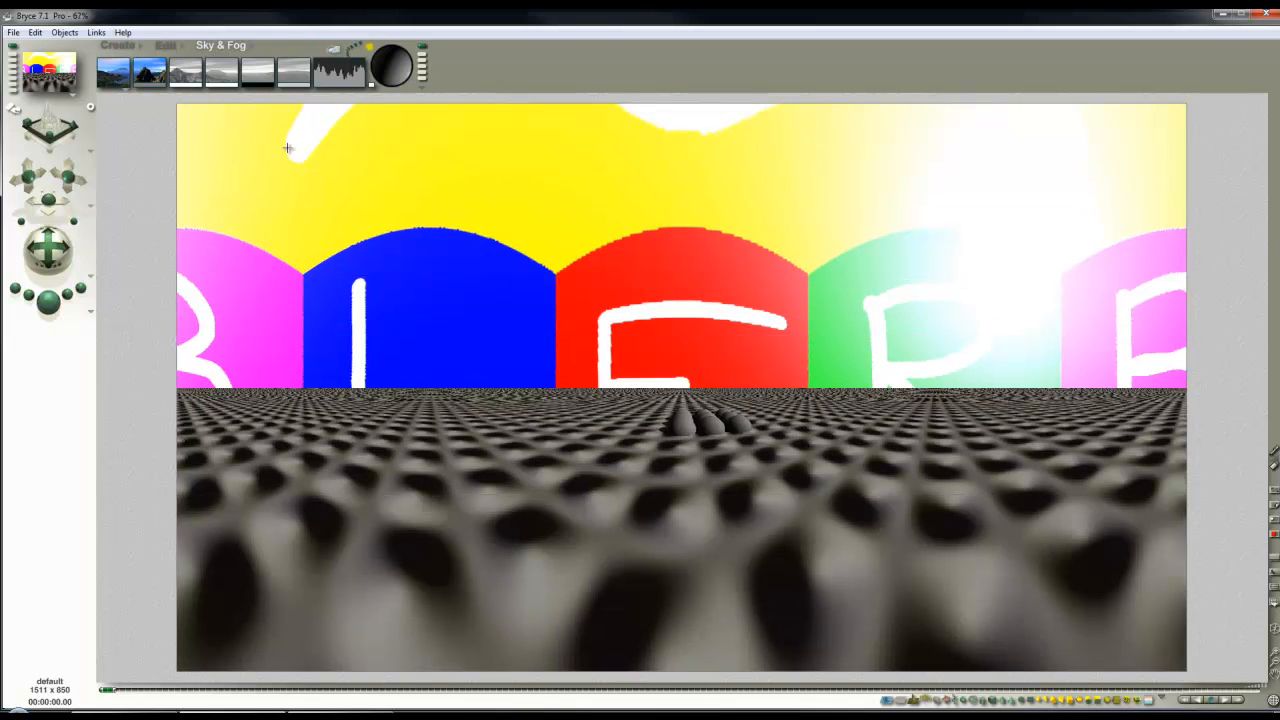
Change the sky mode and its color swatches to remove the sun glow over the HDRI backdrop, and re-render the panorama
left_click(125, 91)
left_click(150, 140)
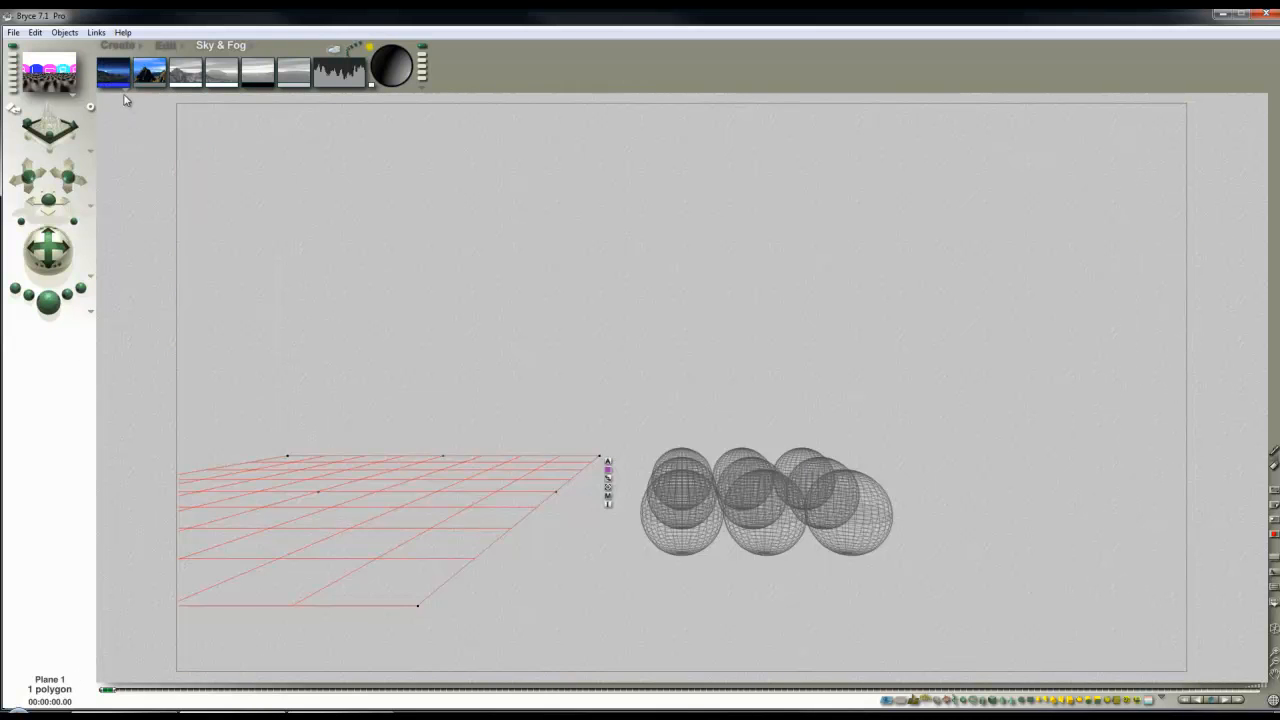
left_click_drag(128, 80, 258, 77)
left_click(48, 300)
left_click_drag(120, 86, 273, 88)
left_click(48, 300)
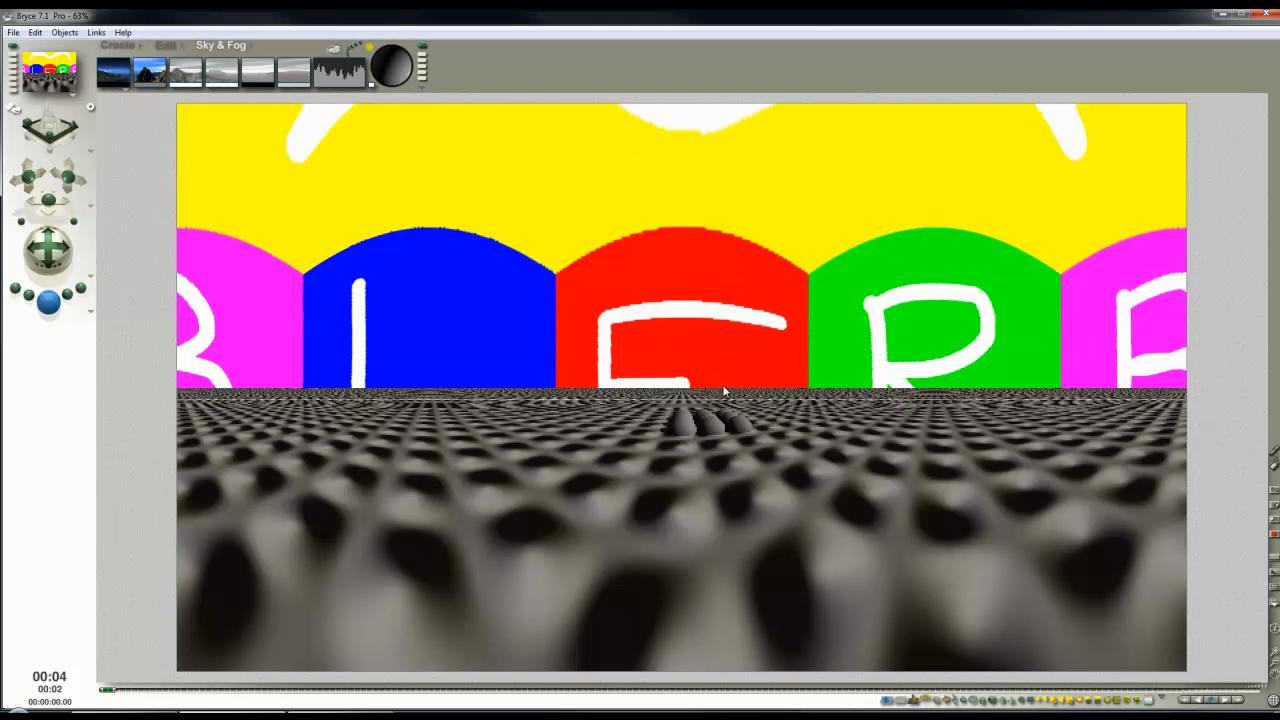
Set the ground plane material's reflection to 100 in the Materials Lab and render the panorama
left_click(865, 440)
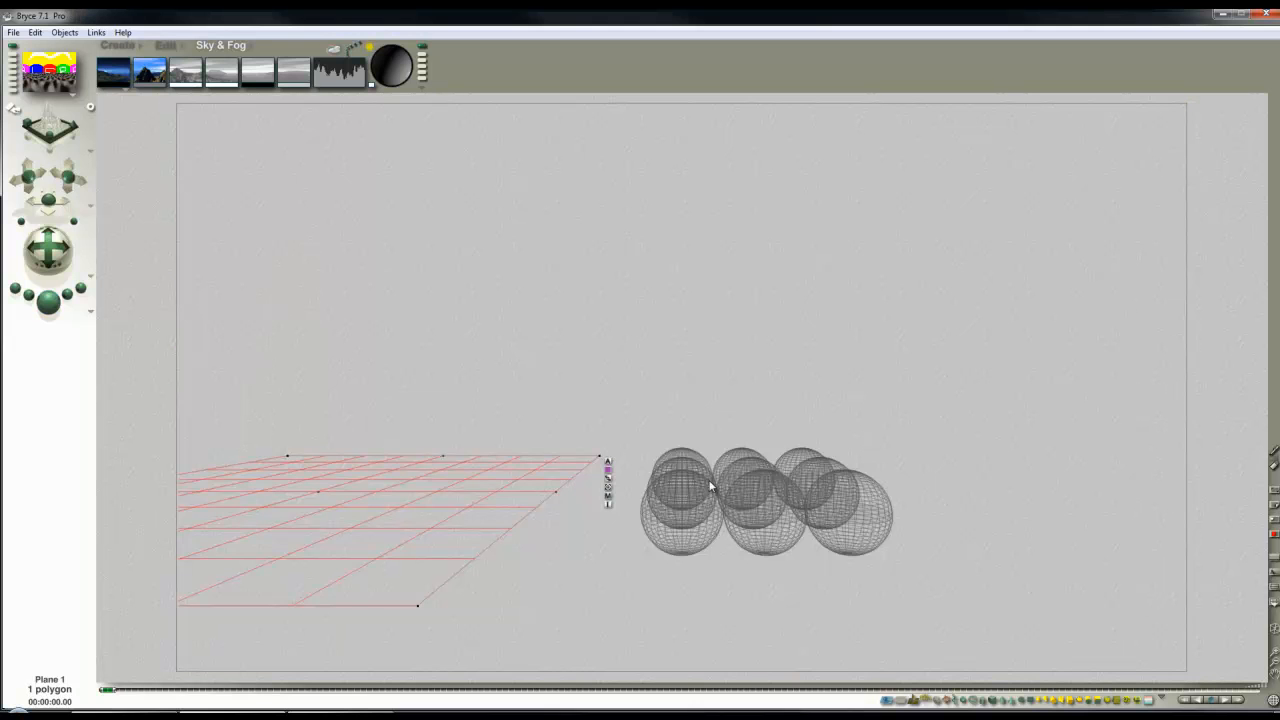
left_click(608, 495)
left_click_drag(546, 466, 449, 470)
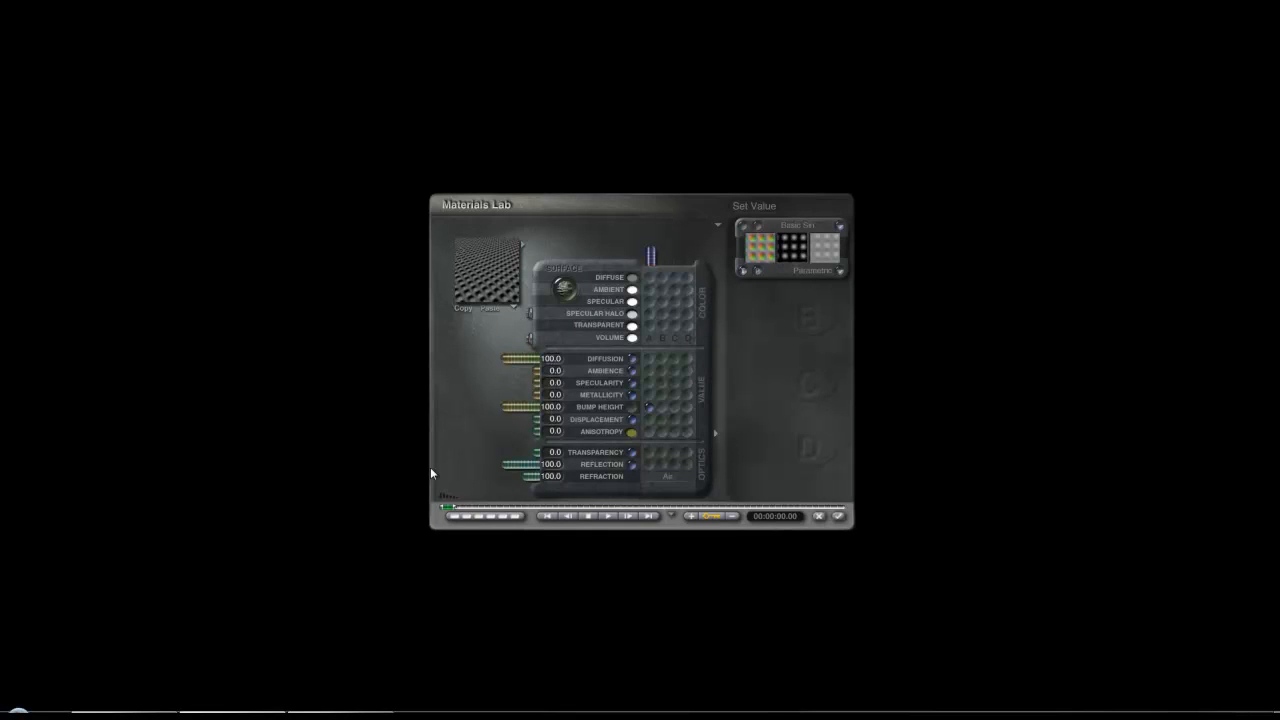
left_click(842, 521)
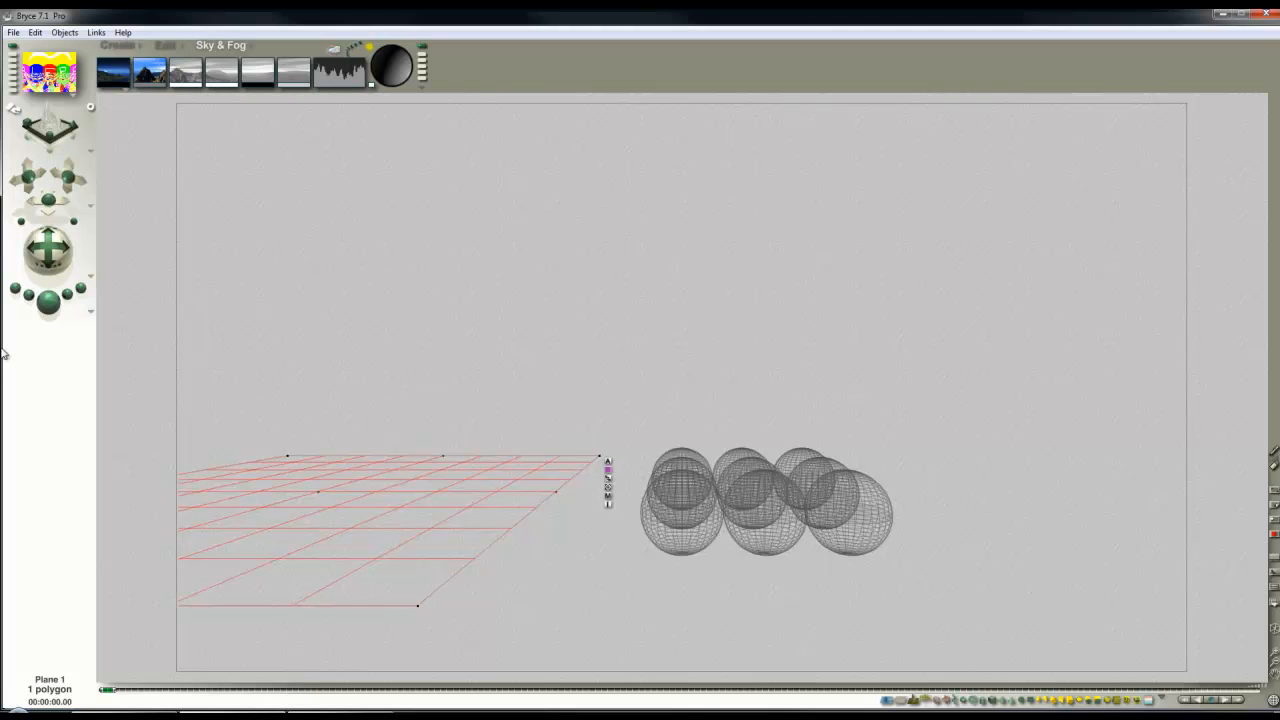
left_click(50, 300)
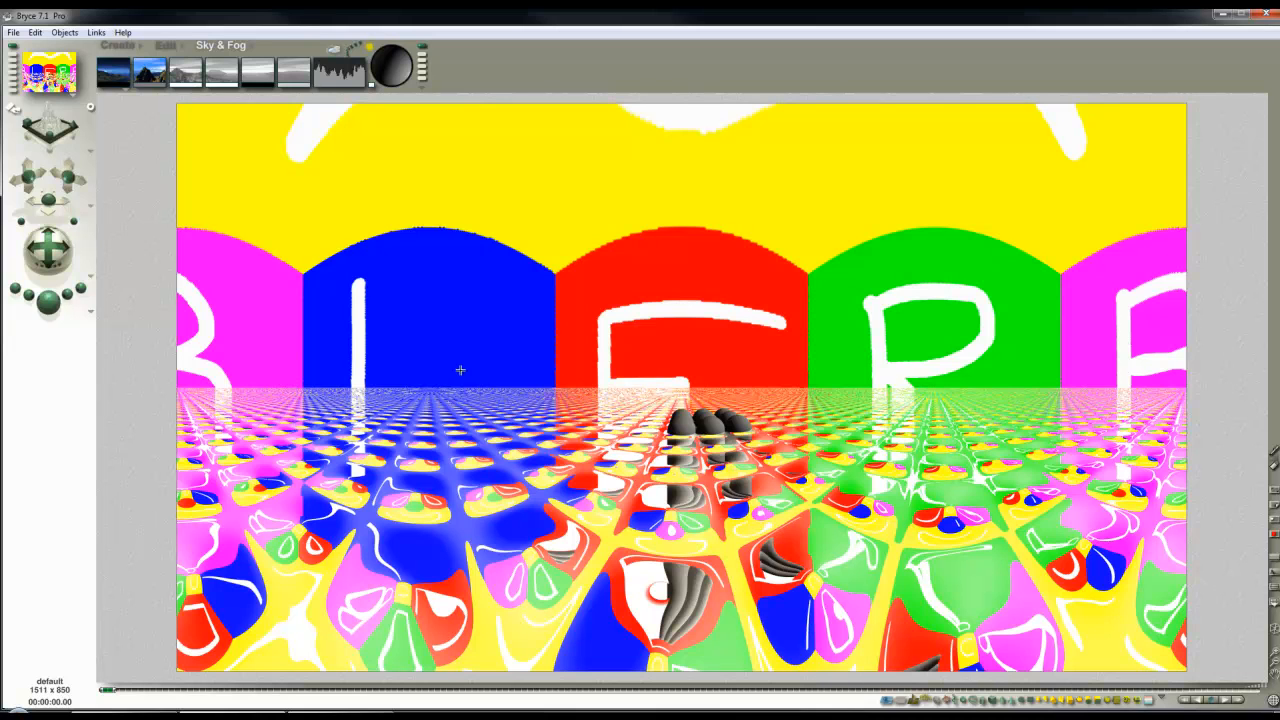
Switch the render to Perspective Projection and render the scene with the reflective plane
left_click(90, 311)
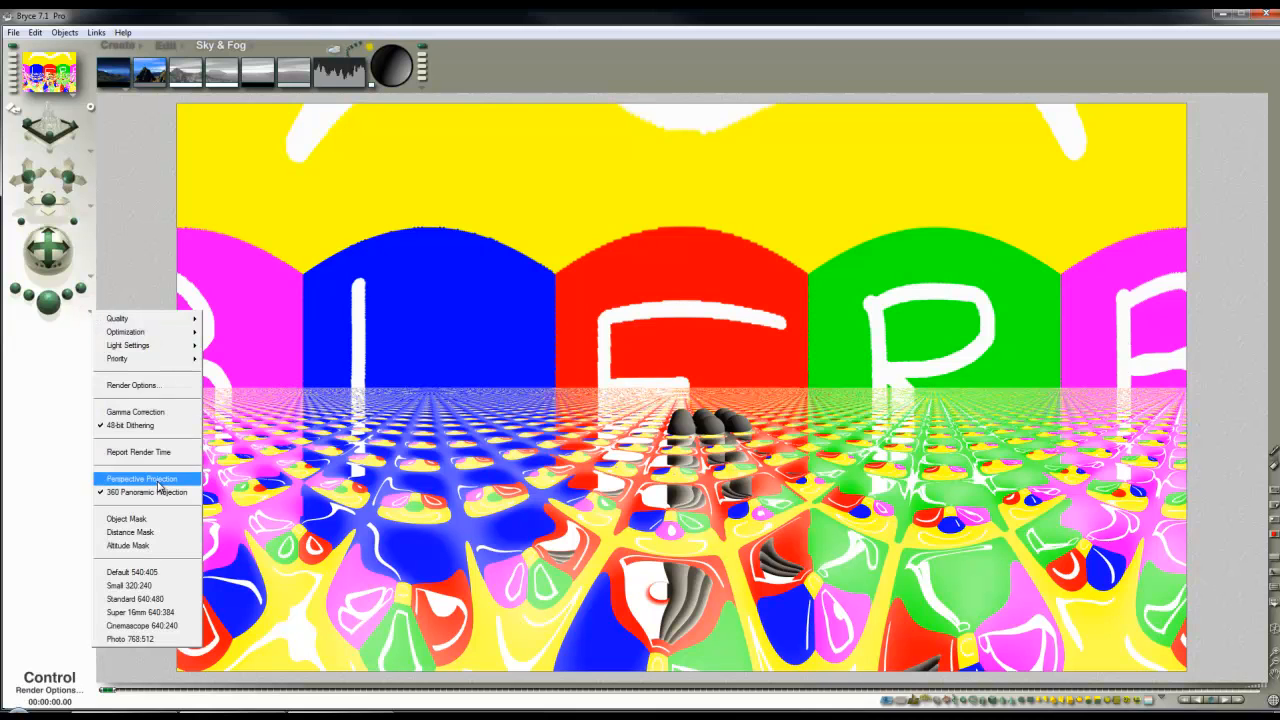
left_click(157, 480)
left_click(58, 314)
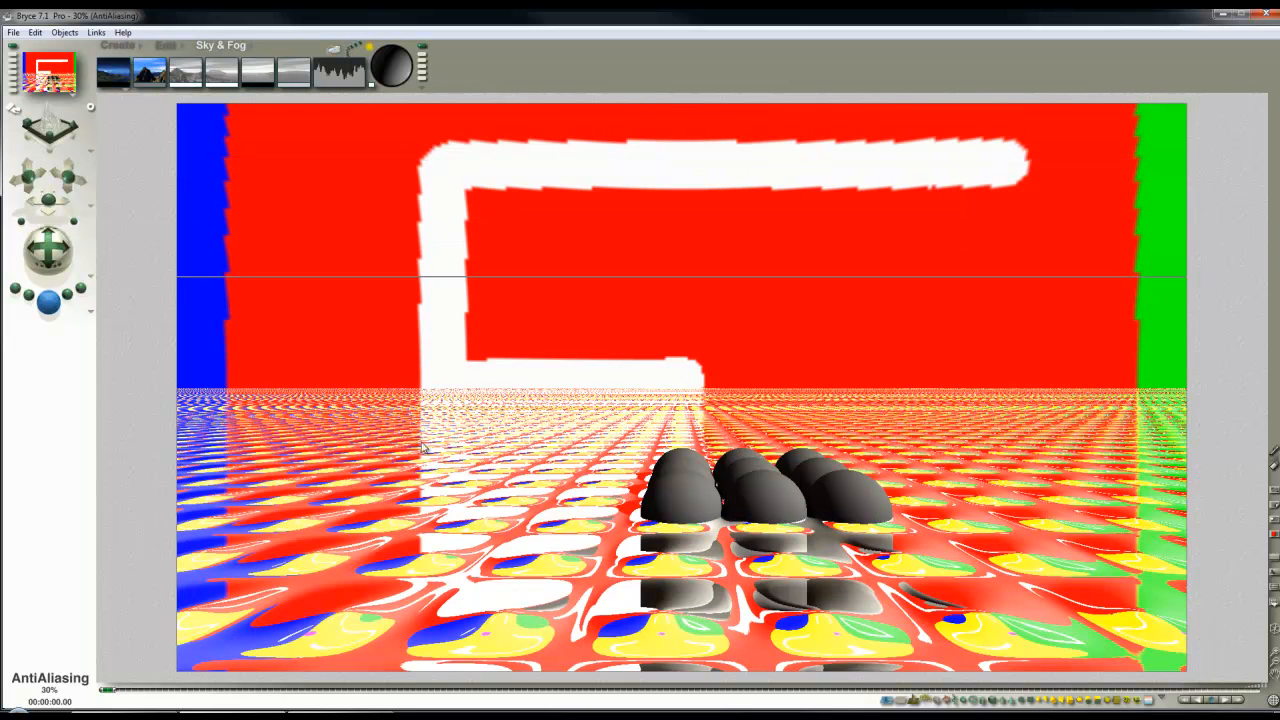
Set the ground plane material's bump height to 998 in the Materials Lab
left_click(801, 407)
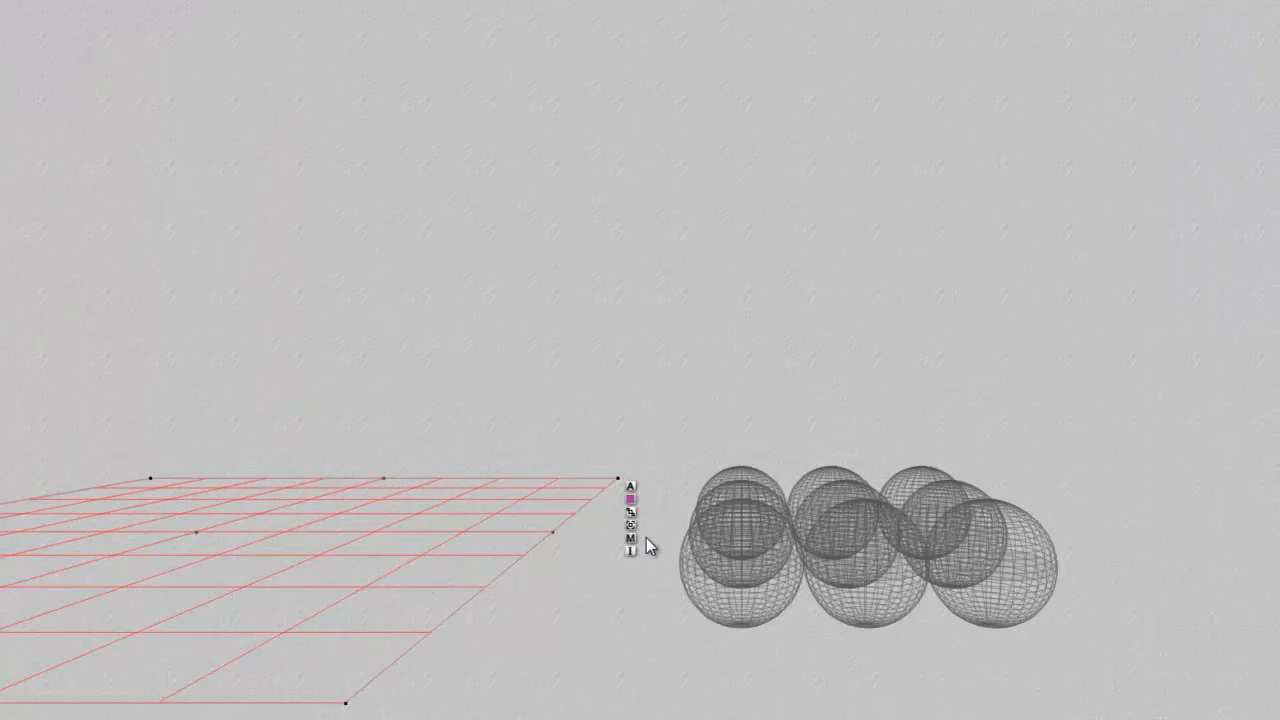
left_click(608, 495)
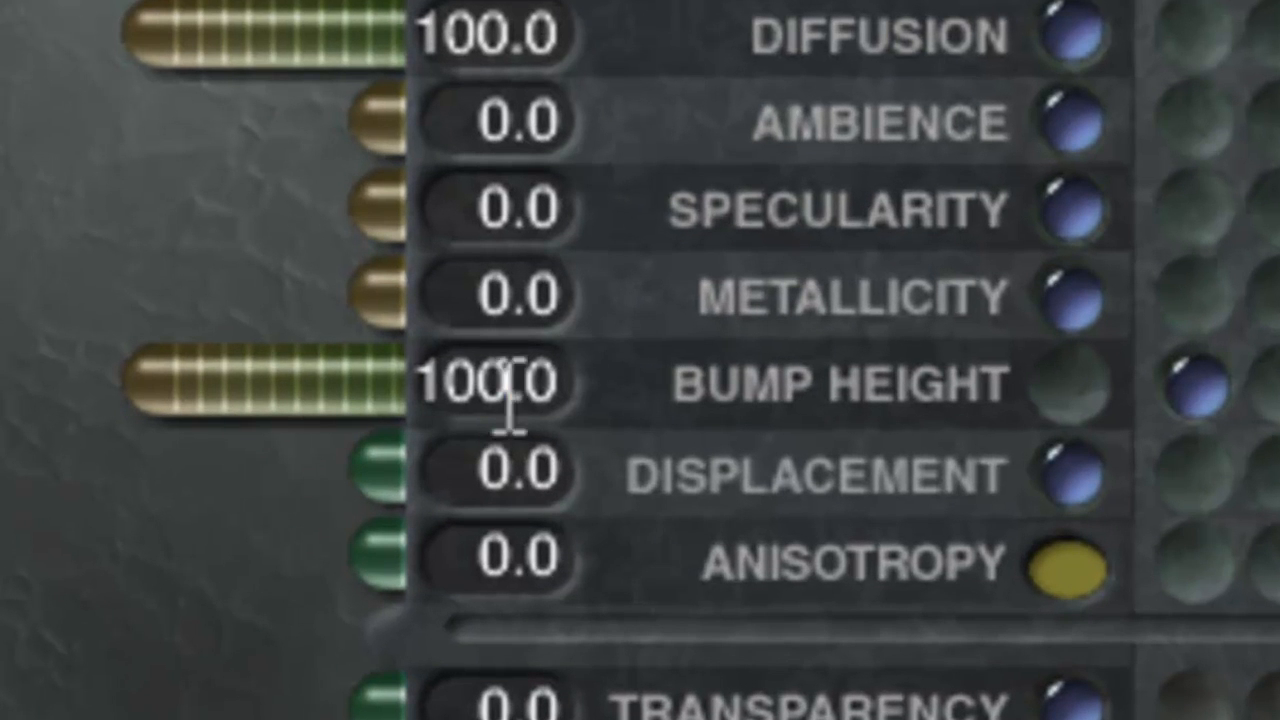
left_click(510, 396)
type("998")
key("Return")
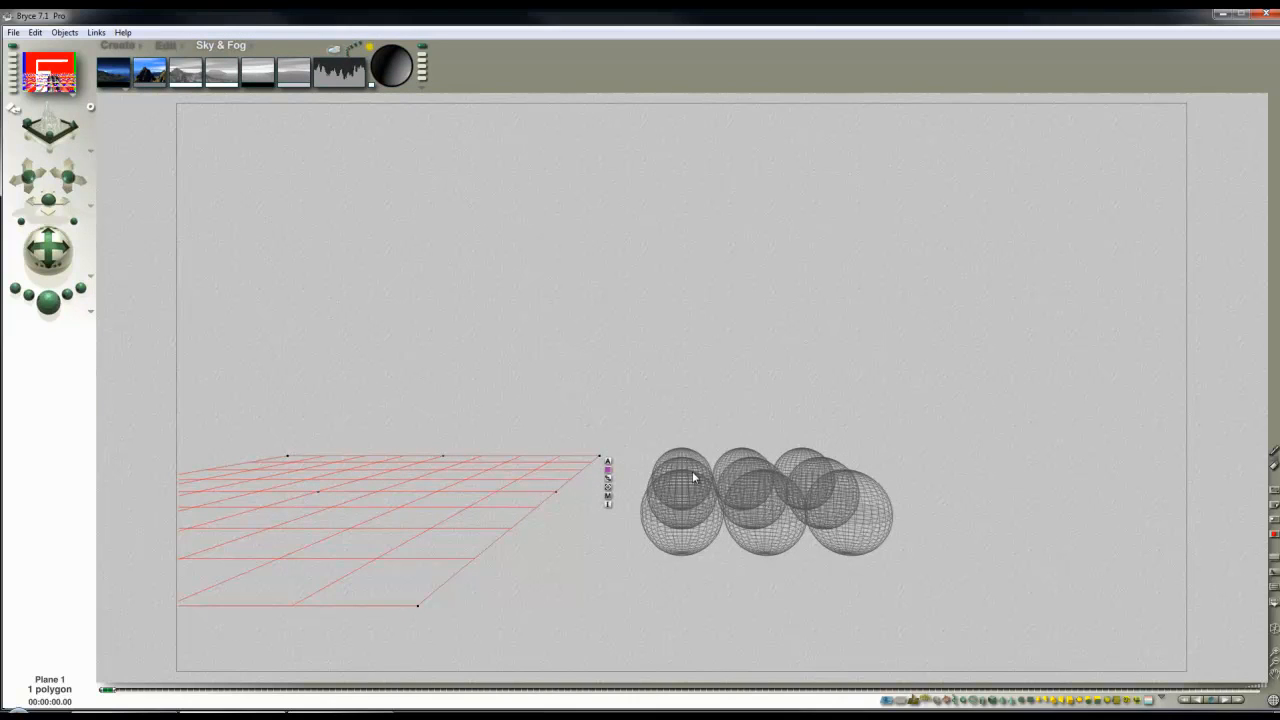
Select all nine spheres, stretch them vertically into tall ellipsoids, and render the scene
left_click(1149, 701)
left_click(1109, 632)
left_click(963, 701)
left_click(166, 45)
left_click_drag(169, 67, 330, 67)
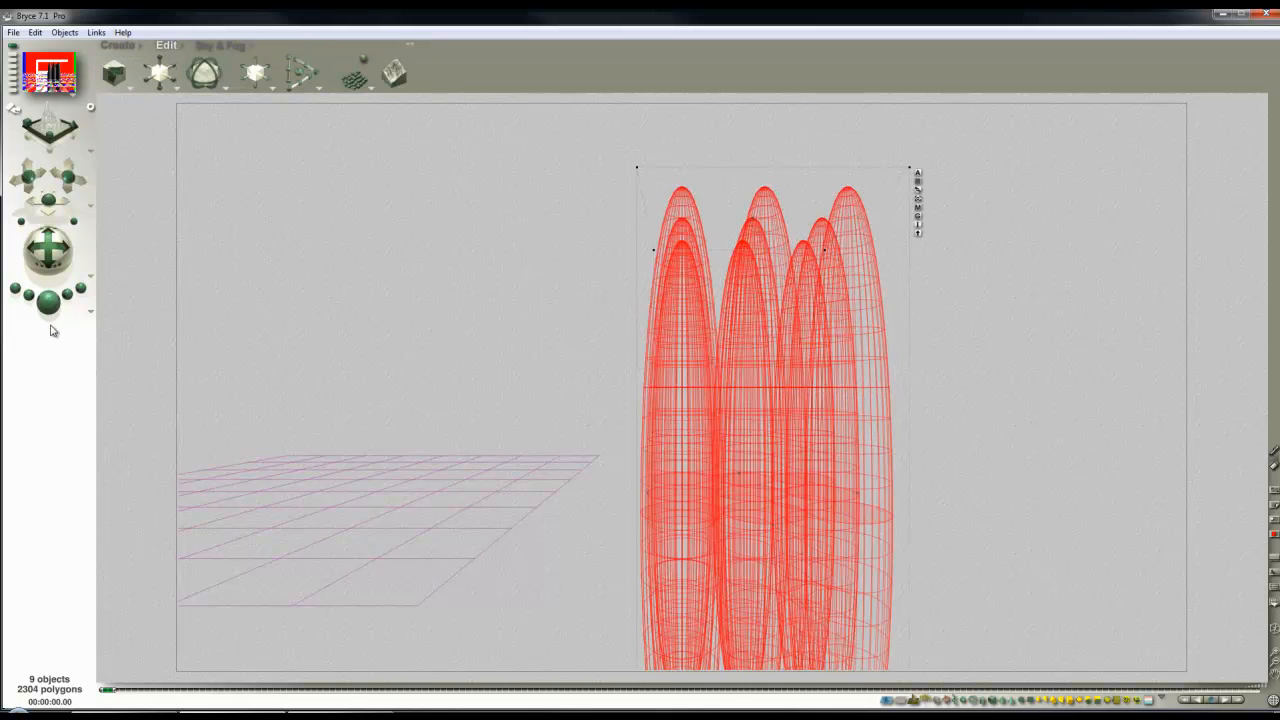
left_click(48, 300)
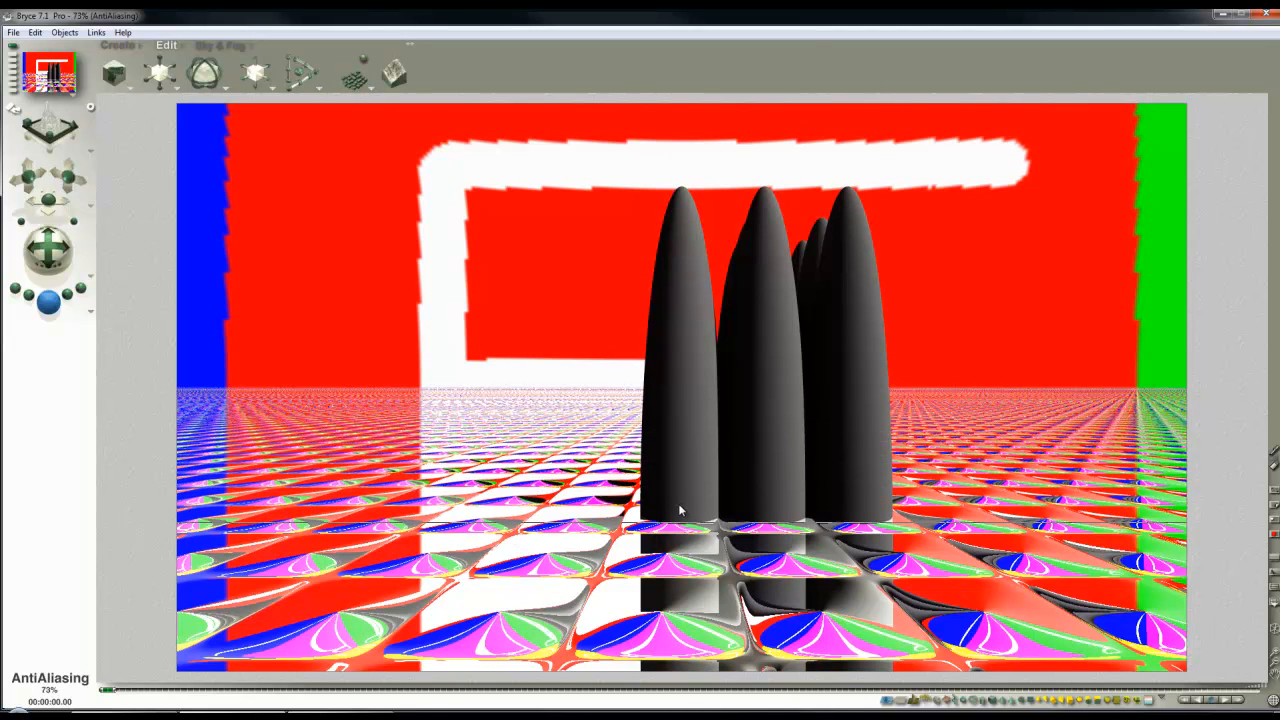
Shrink the nine stretched spheres vertically into thin flat discs
left_click(646, 375)
left_click_drag(162, 66, 467, 404)
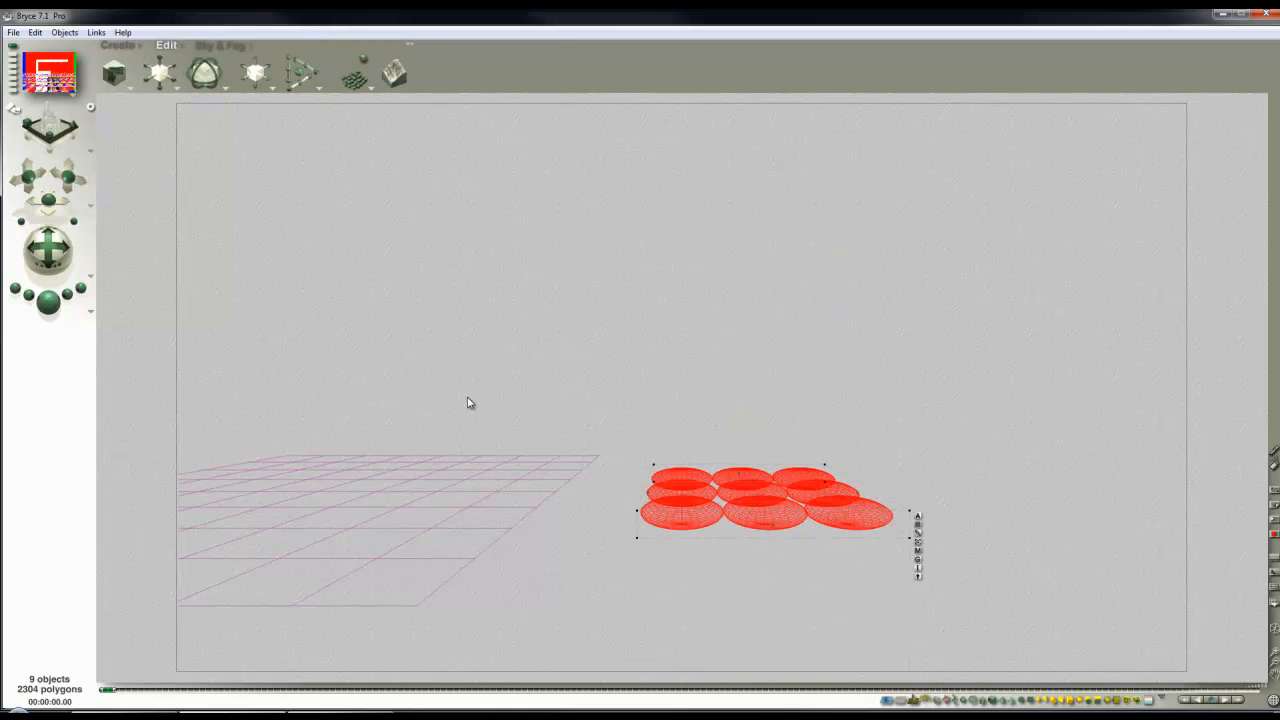
left_click_drag(161, 62, 158, 62)
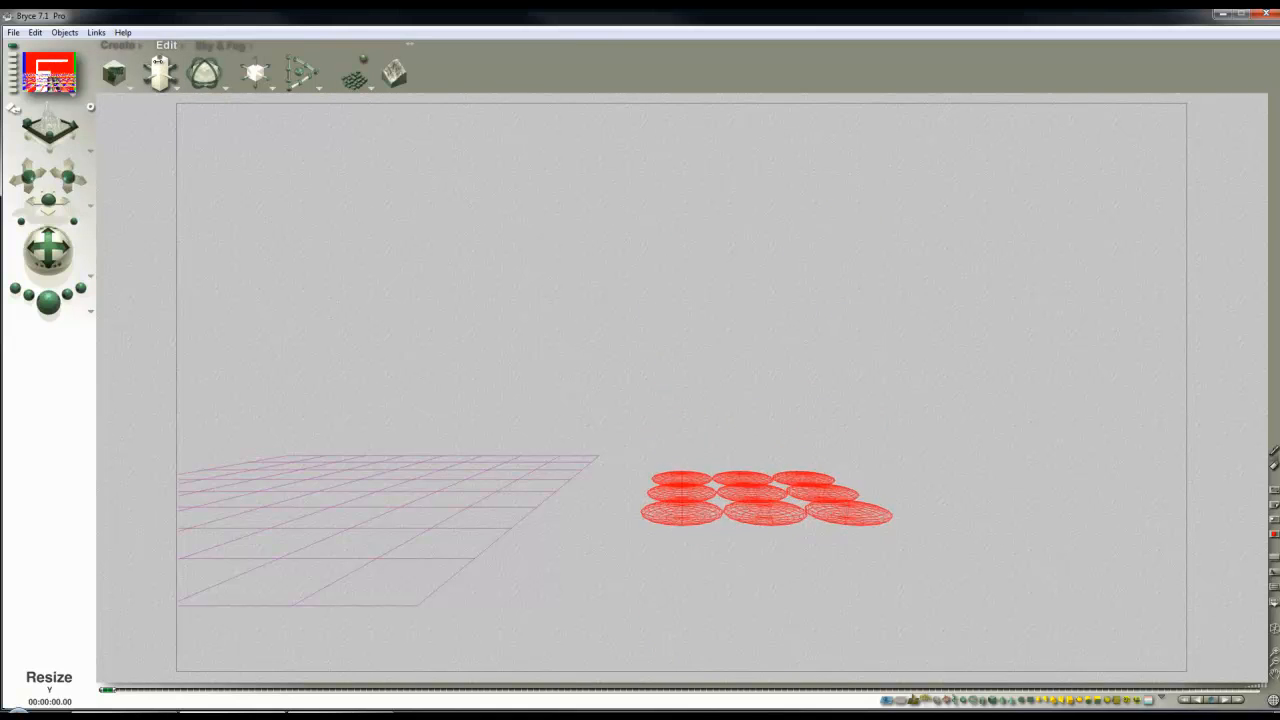
Set the ground plane material's bump height to 10 and render the scene with the flat discs
right_click(531, 474)
left_click(543, 481)
left_click(609, 499)
left_click(550, 409)
type("10")
key("Return")
left_click(839, 516)
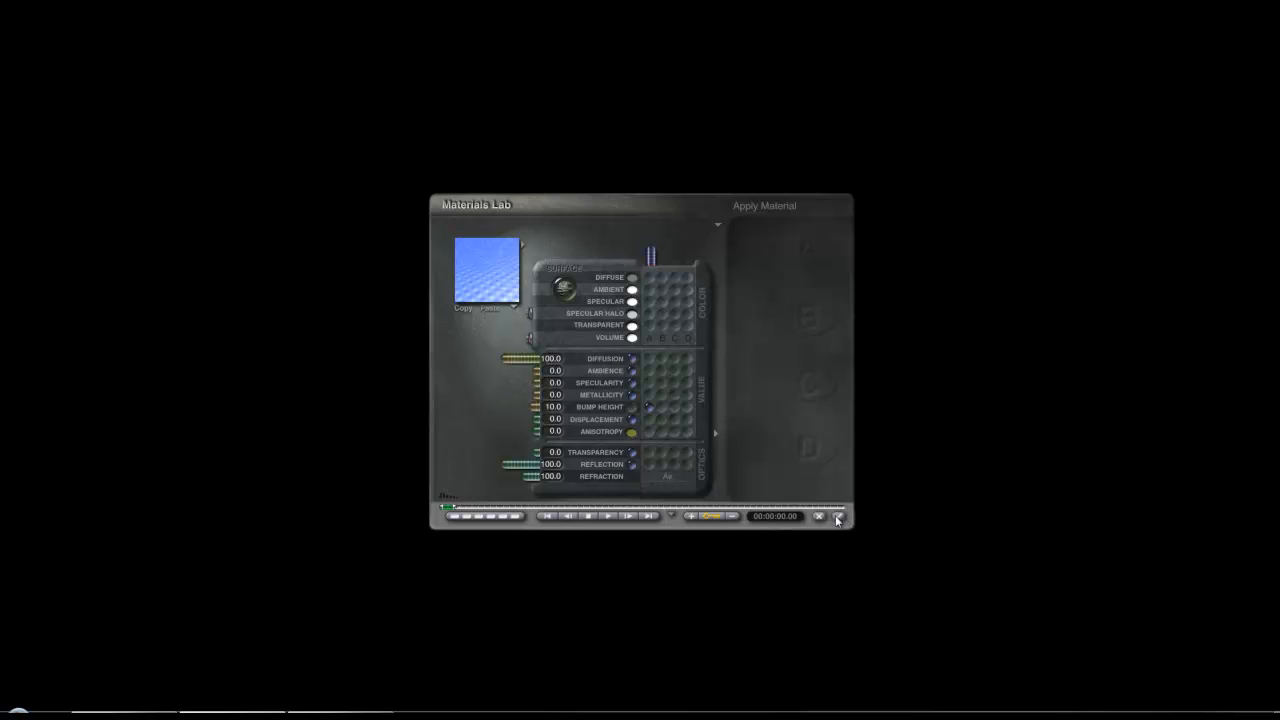
left_click(48, 302)
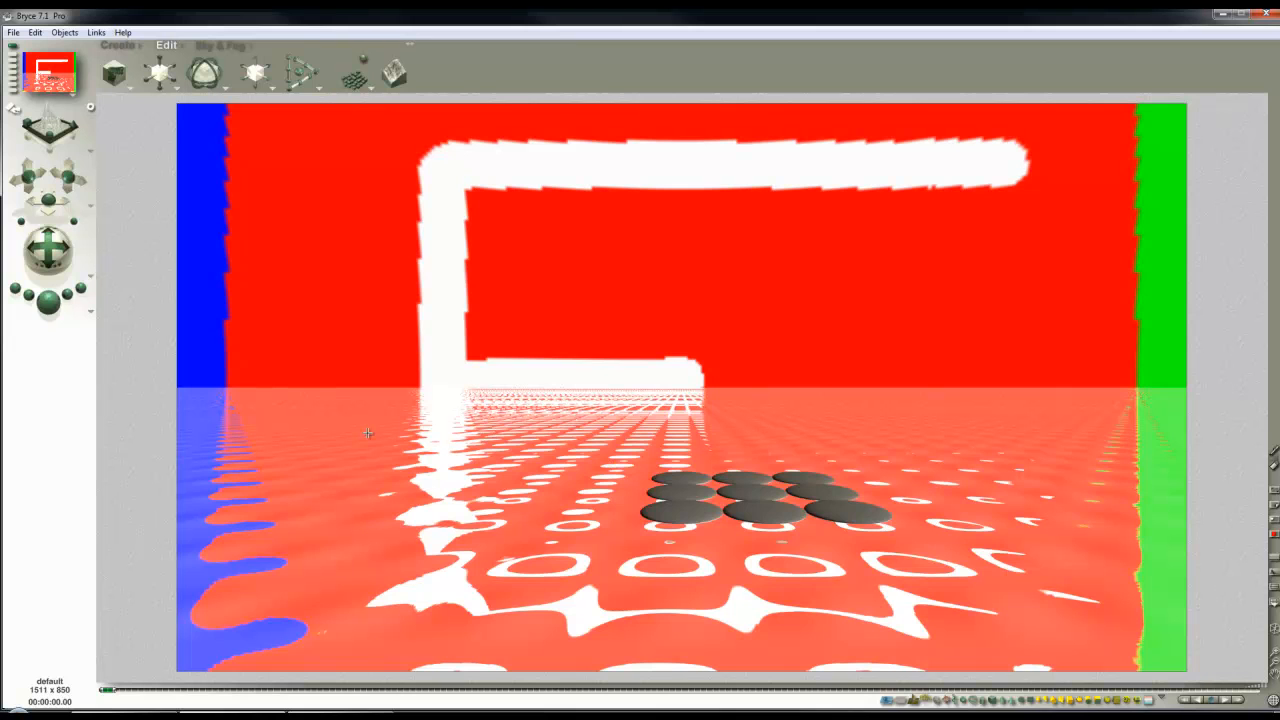
Set the ground plane's bump height to 100 and reset the nine flat discs to round spheres
left_click(581, 463)
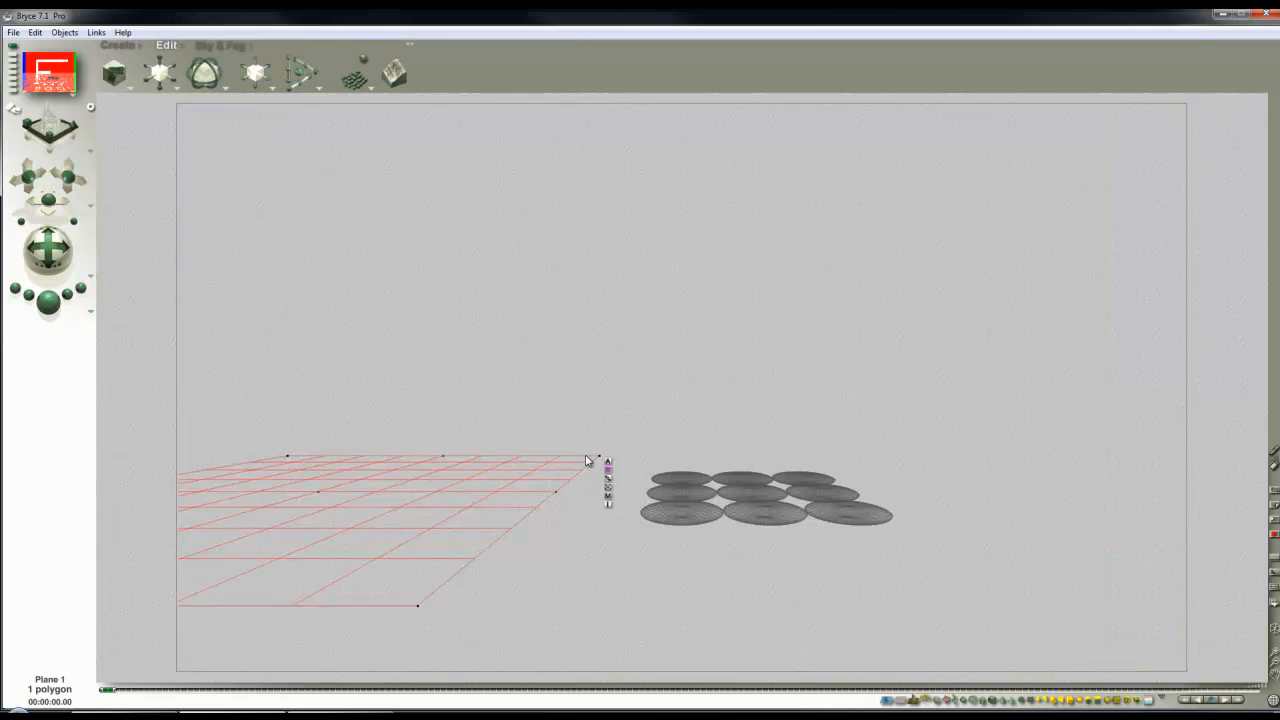
left_click(610, 502)
left_click(550, 407)
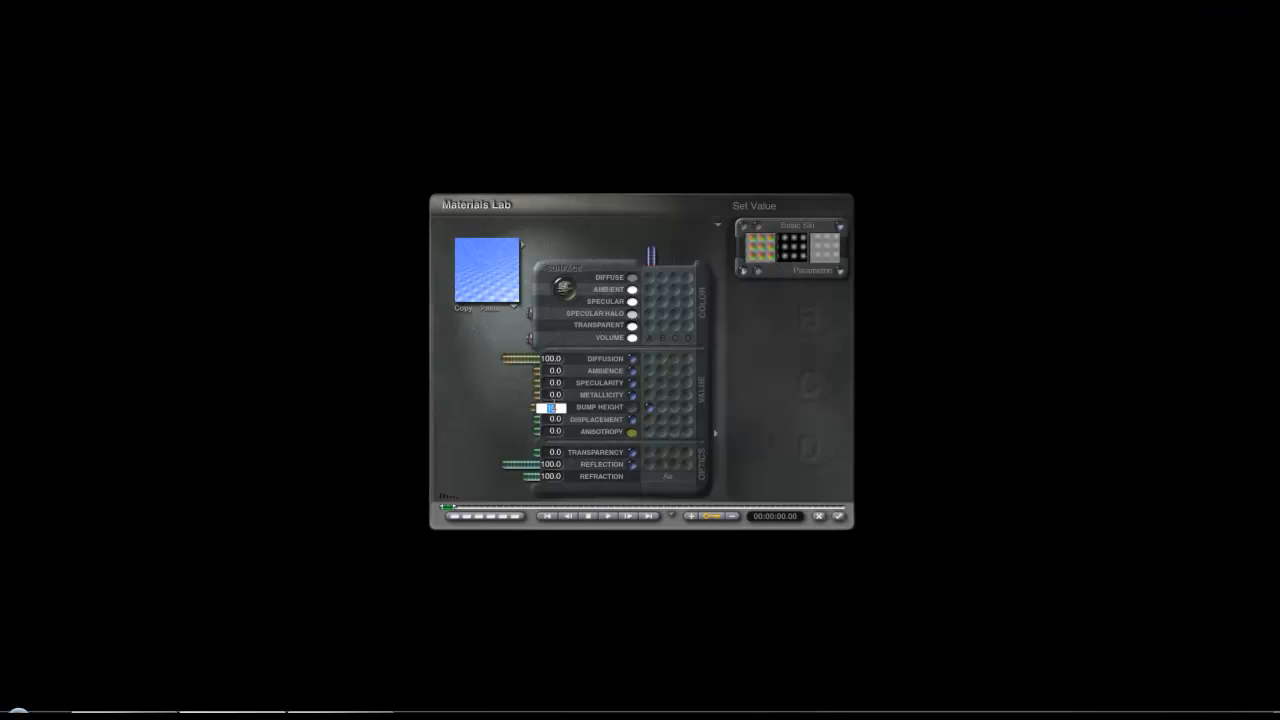
left_click(838, 516)
left_click_drag(703, 492, 928, 592)
key("equal")
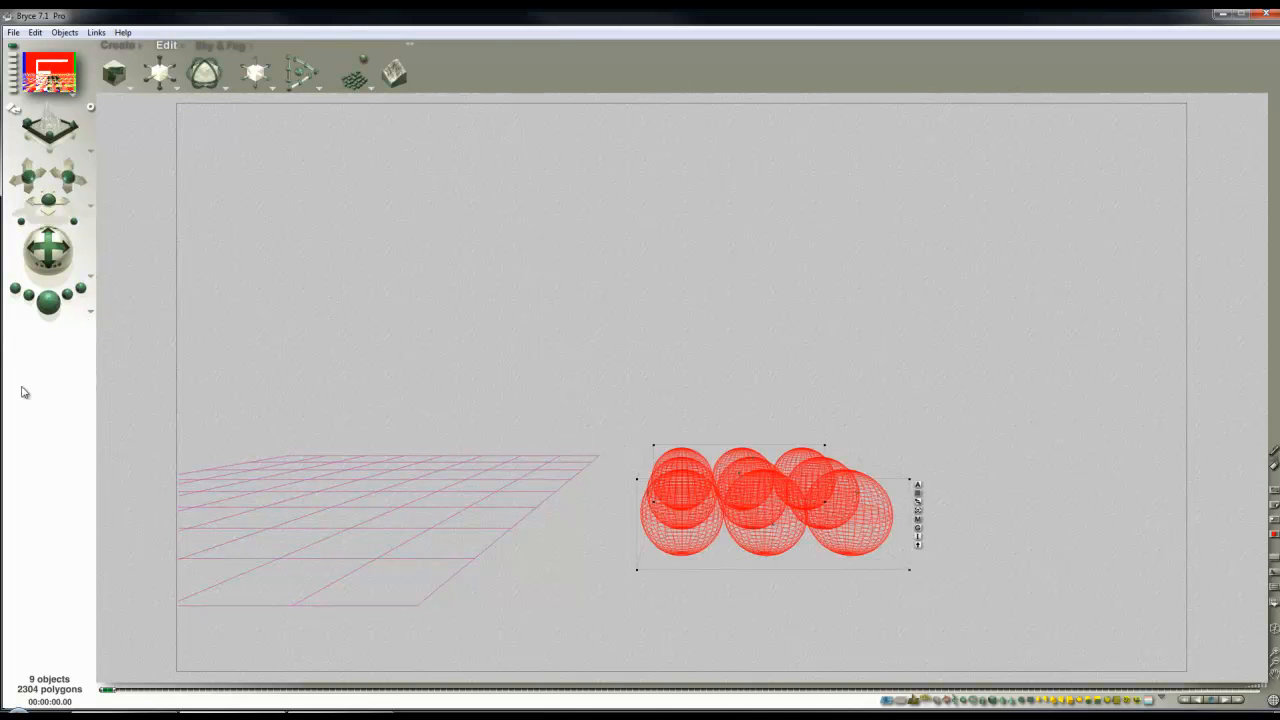
Enable Reflection Correction in the render options and render the scene
left_click(91, 314)
left_click(141, 385)
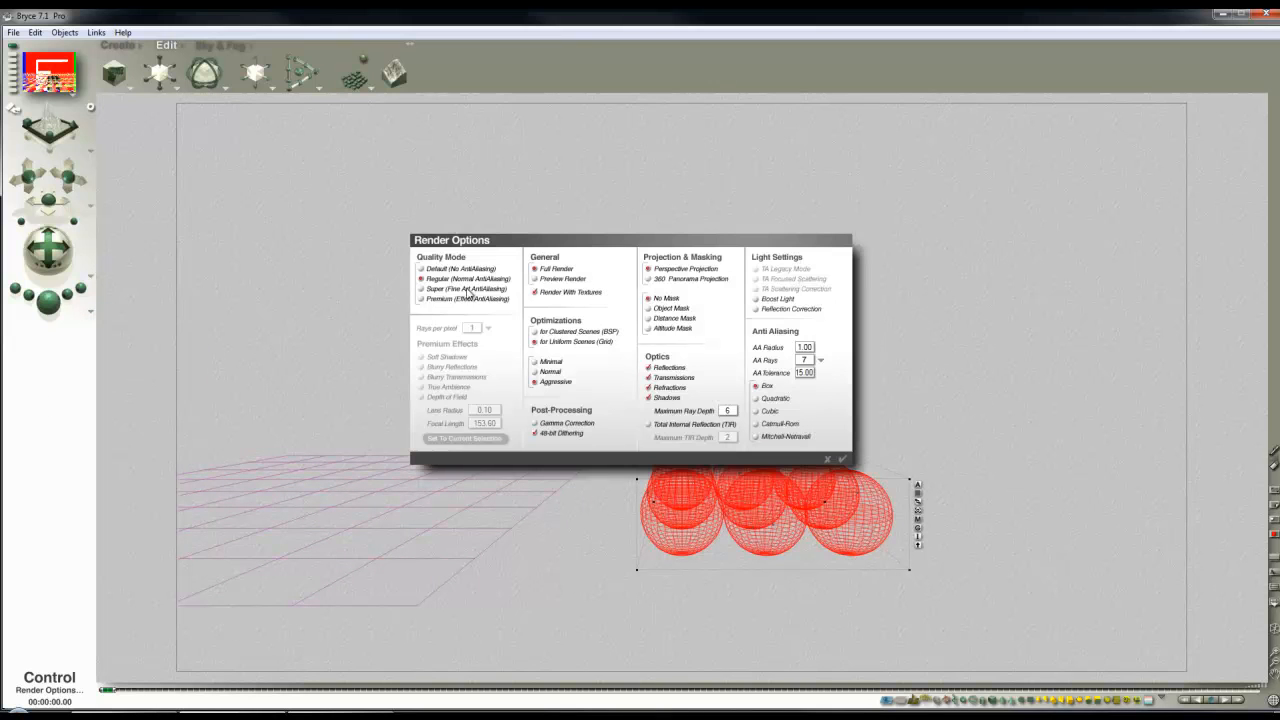
left_click(768, 311)
left_click(843, 459)
left_click(48, 300)
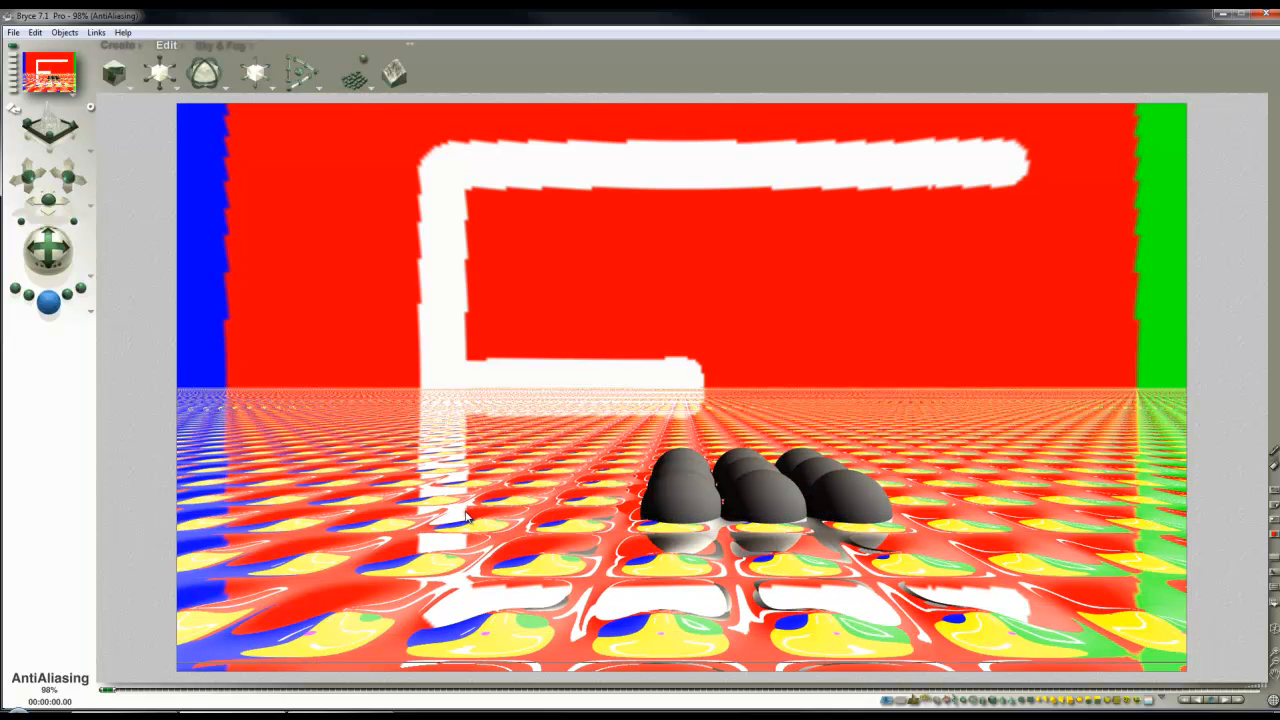
Set the ground plane material's bump height to 998 and render it with Reflection Correction
left_click(746, 427)
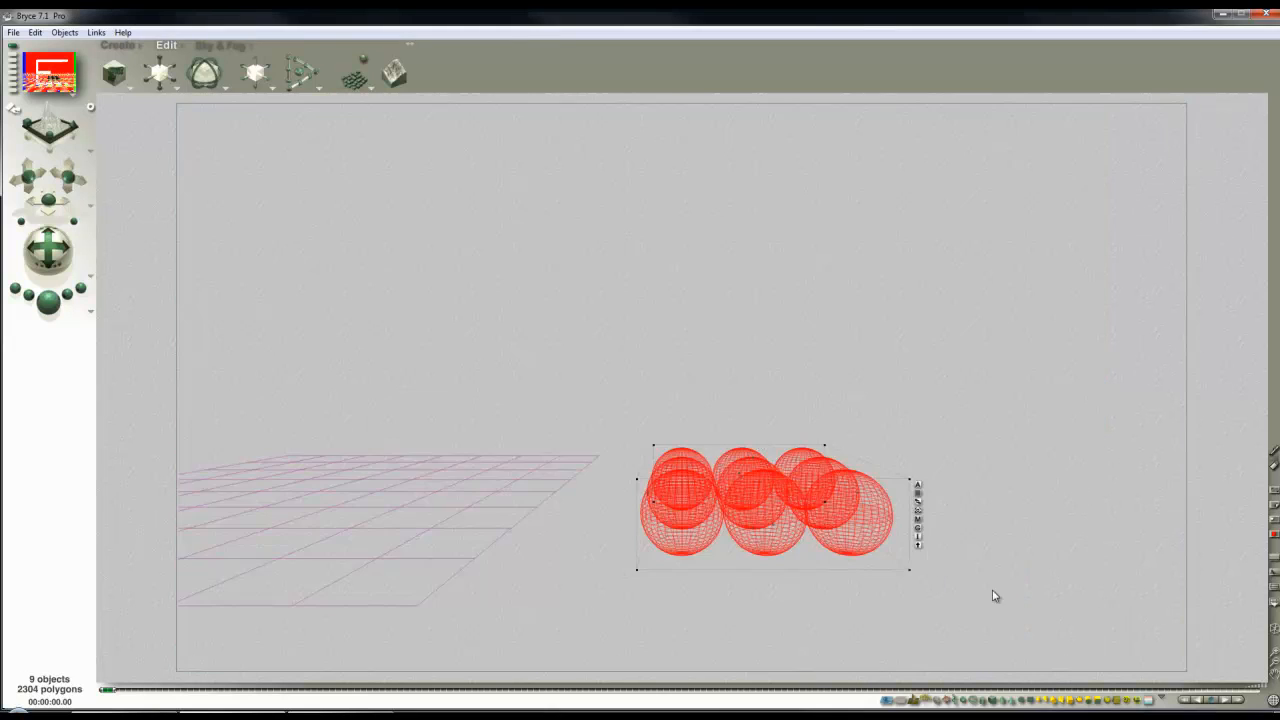
left_click(477, 517)
left_click(608, 497)
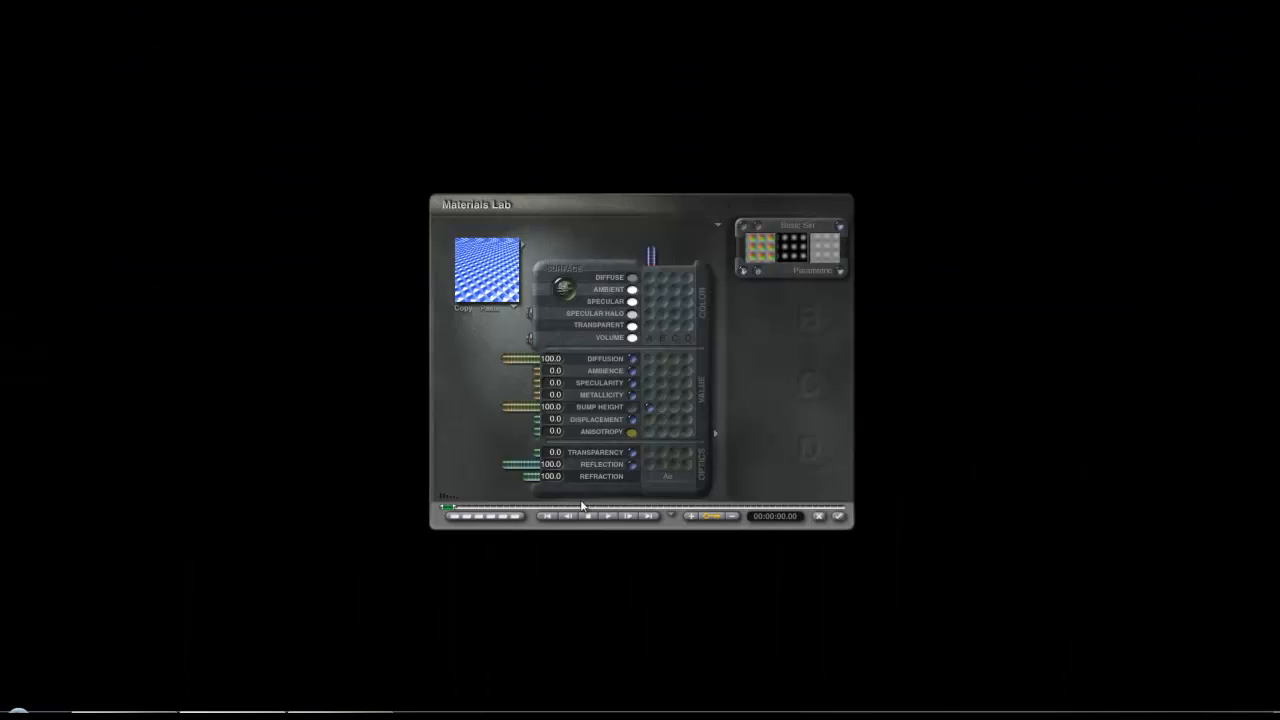
left_click(551, 411)
type("9")
key("Return")
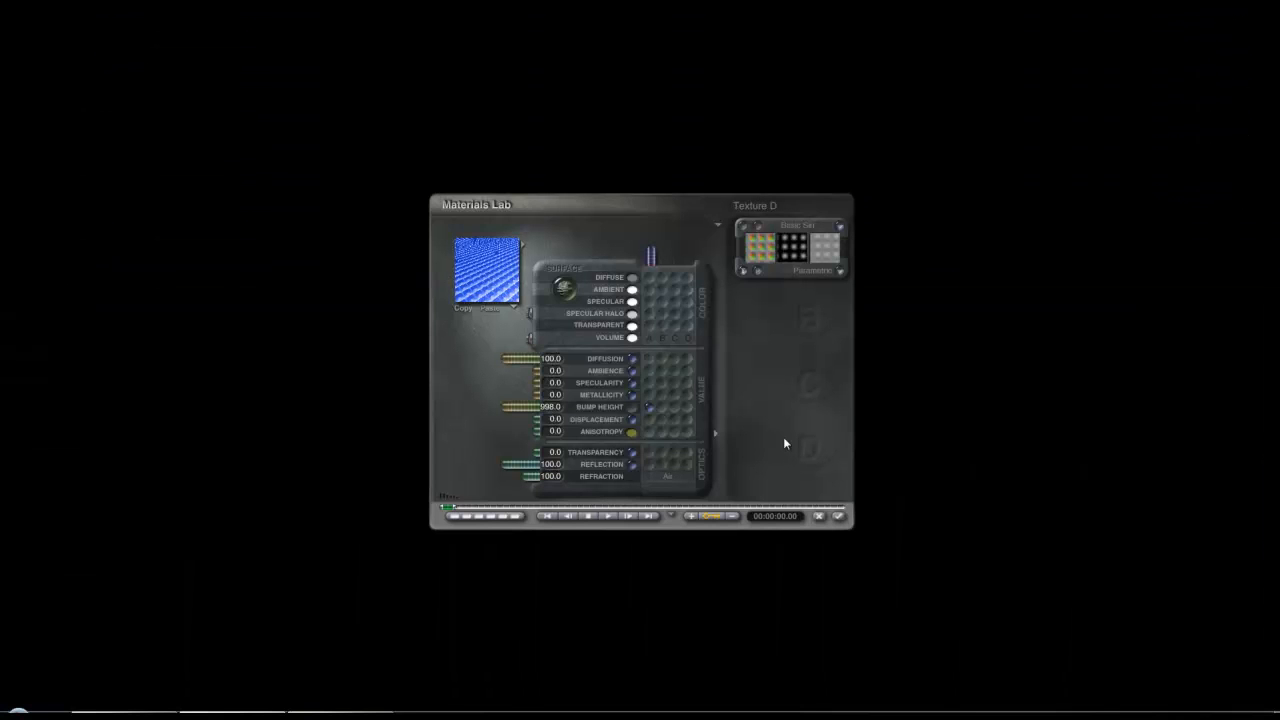
left_click(838, 516)
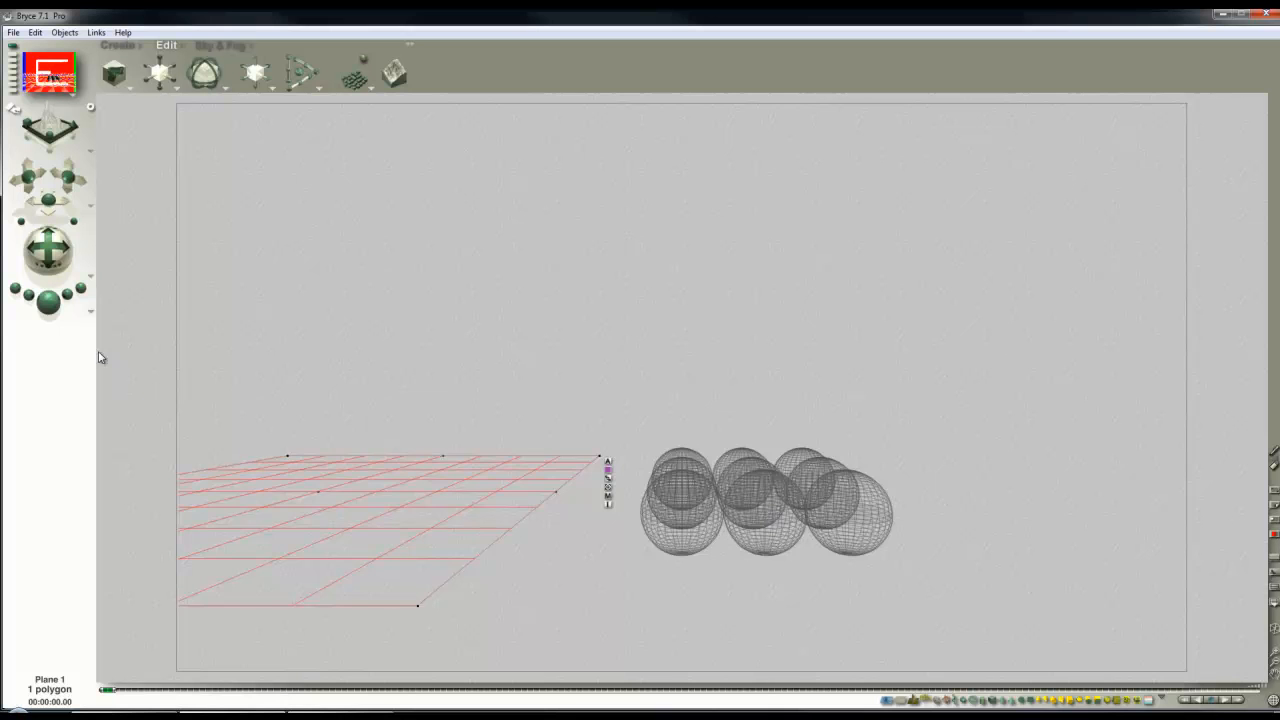
left_click(48, 302)
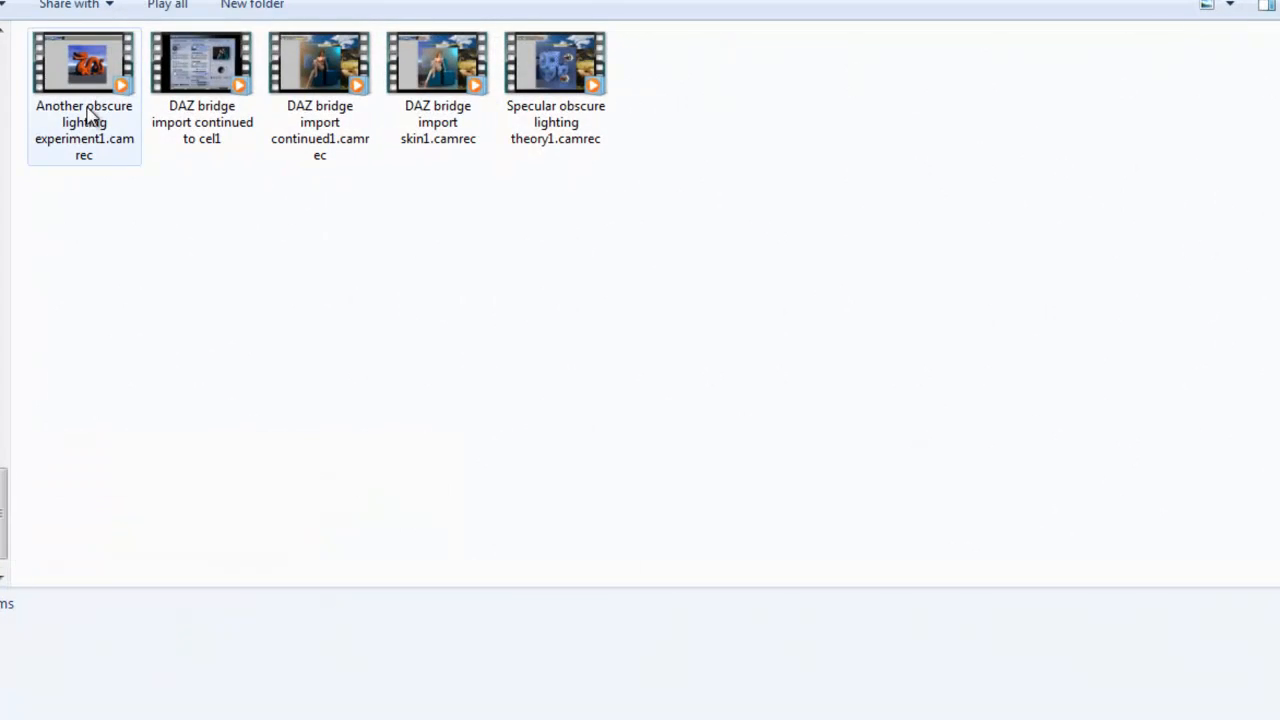
Switch to Windows Explorer and open the video file "Another obscure lighting experiment1.camrec"
left_click(88, 108)
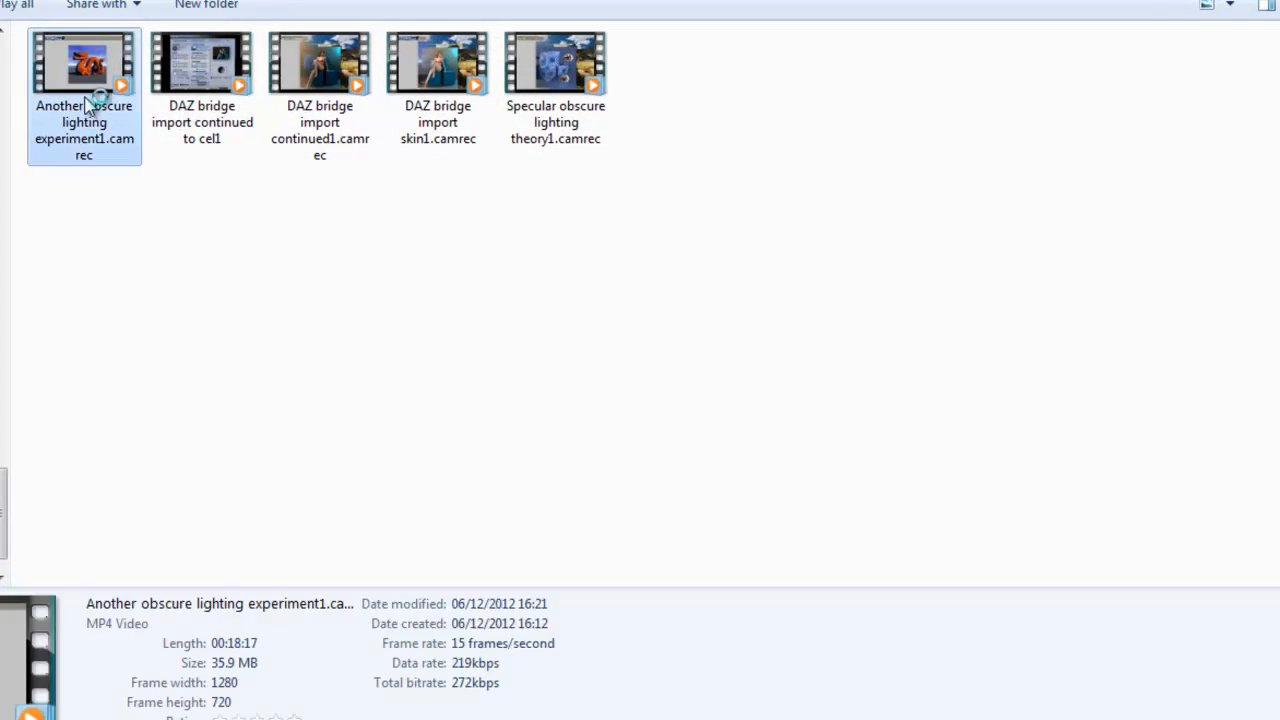
double_click(88, 108)
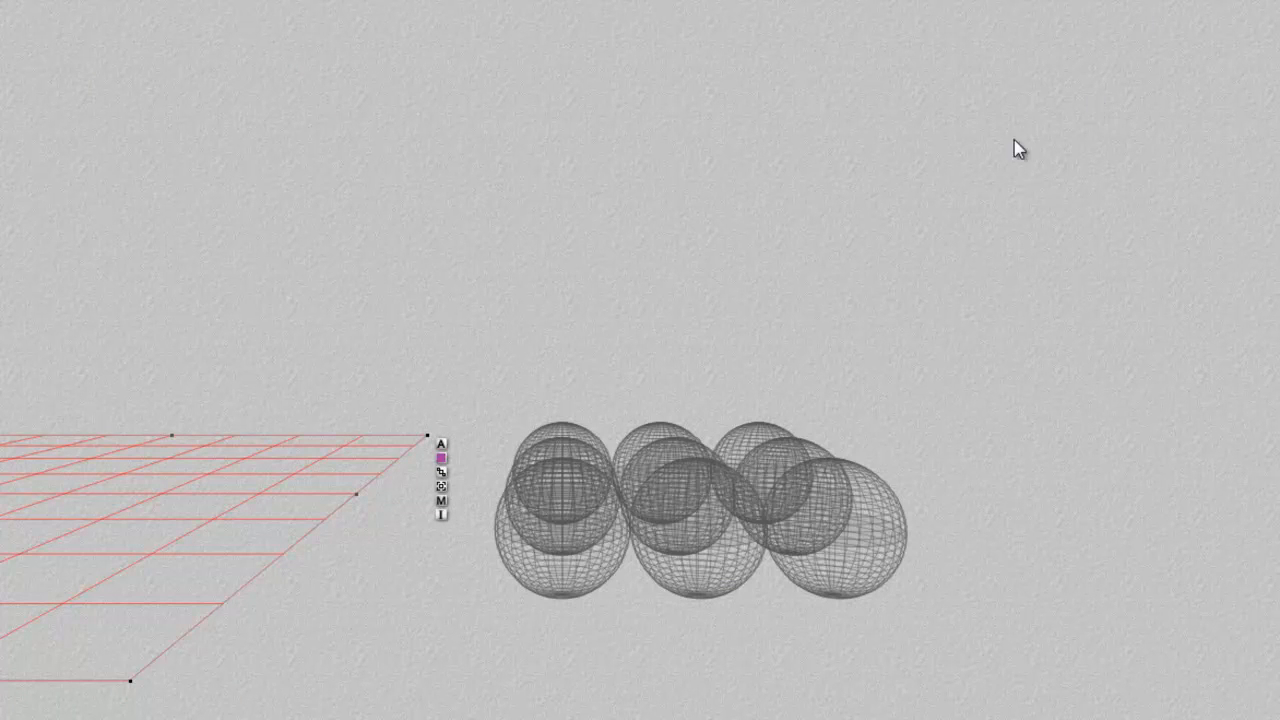
Switch back to Bryce and delete all nine spheres beside the ground plane
left_click_drag(950, 645, 425, 398)
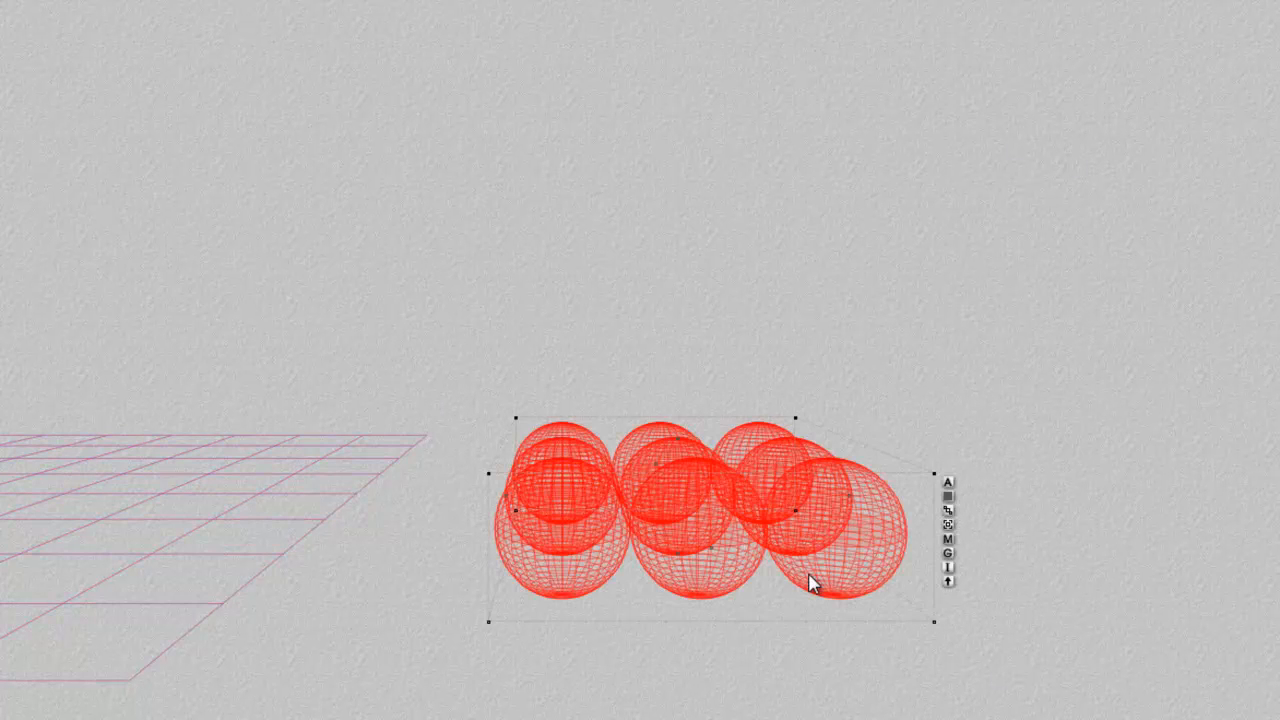
key("Delete")
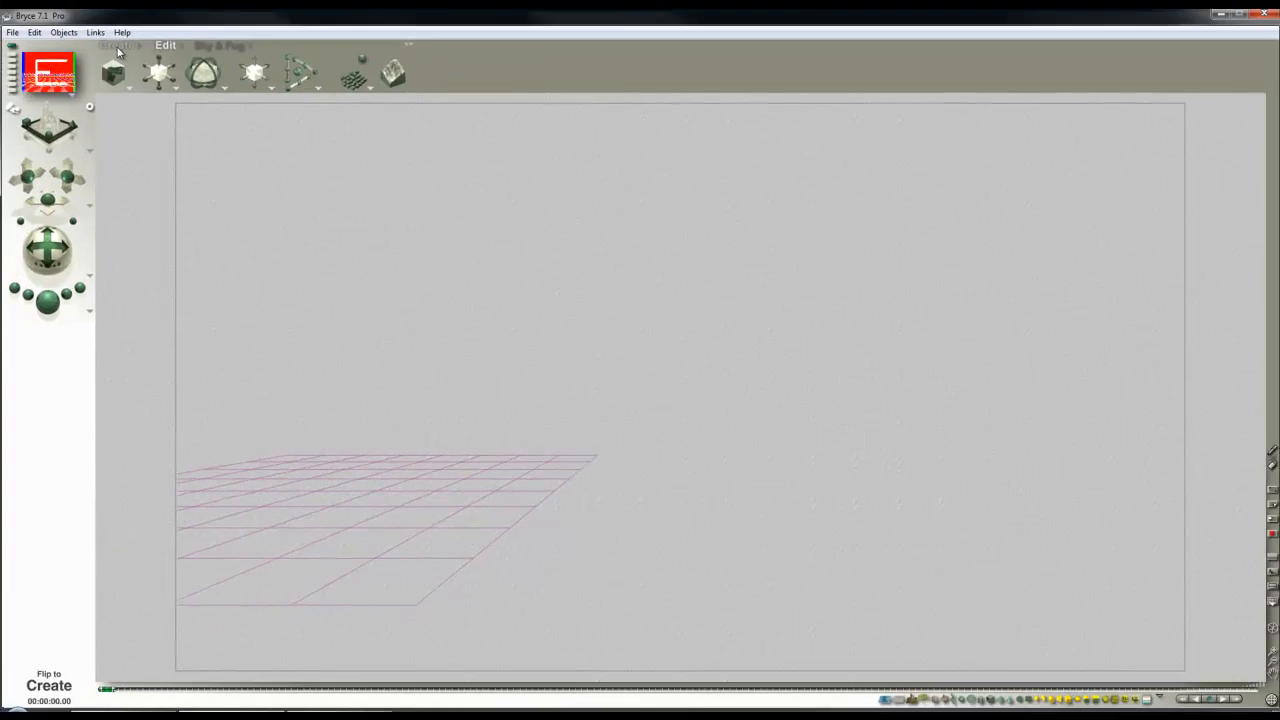
Create a sphere and give it the same bump-mapped reflective material as the ground plane
mouse_move(118, 52)
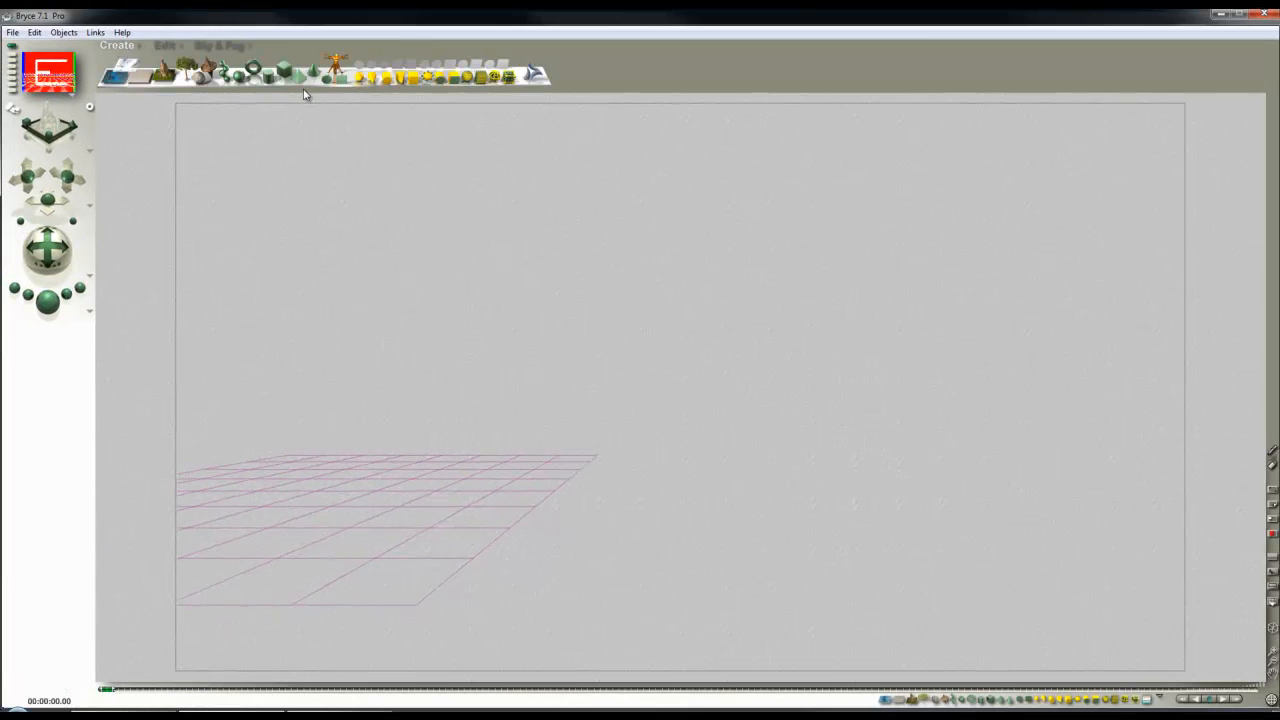
left_click(243, 82)
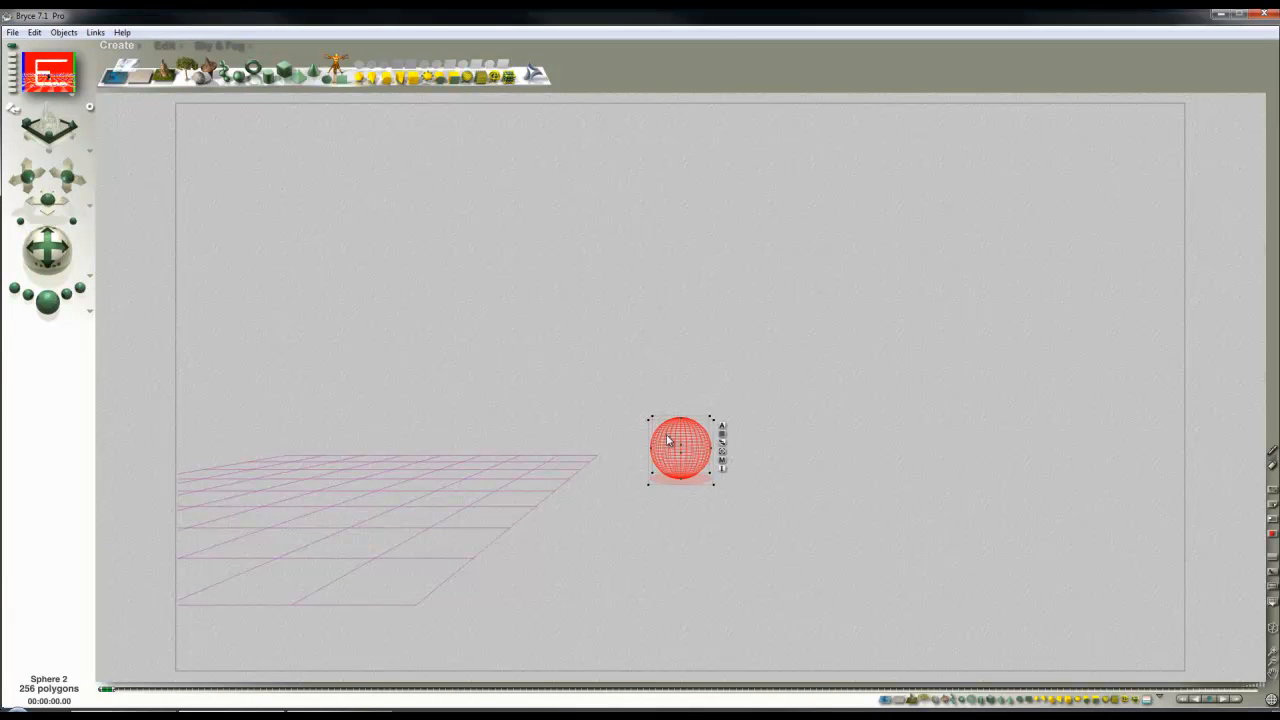
right_click(572, 464)
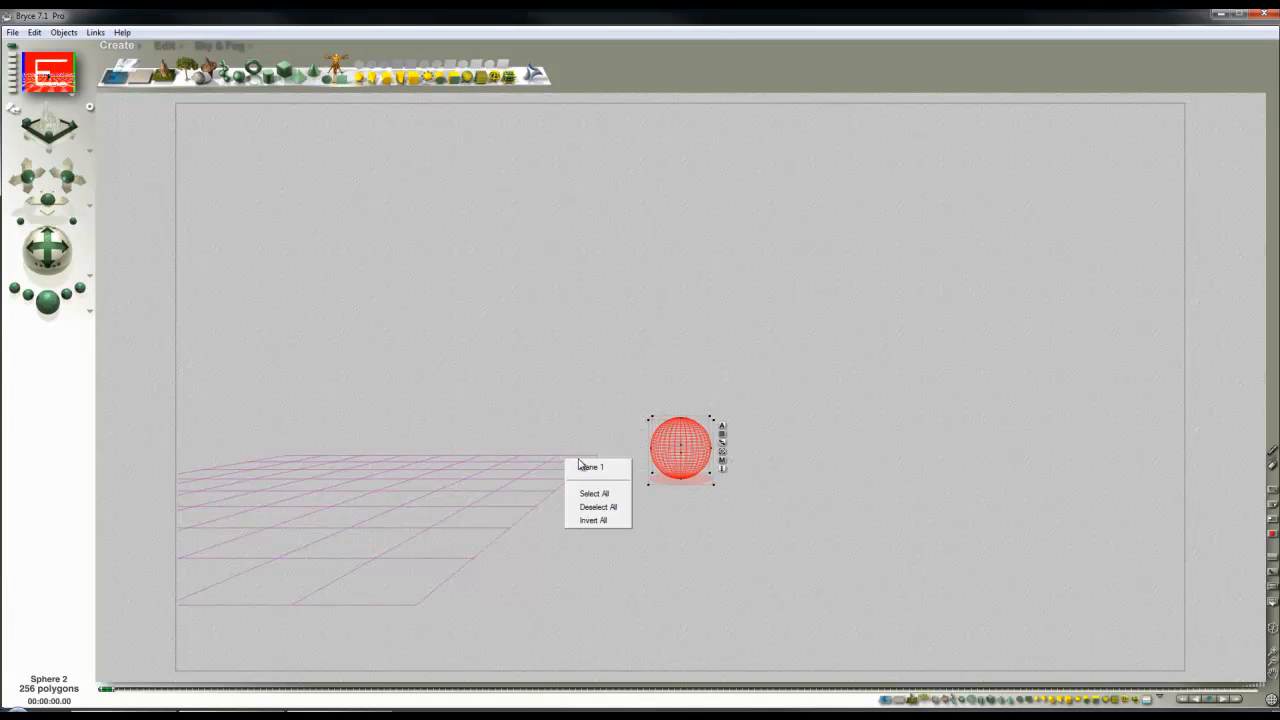
left_click(589, 466)
right_click(684, 463)
left_click(707, 466)
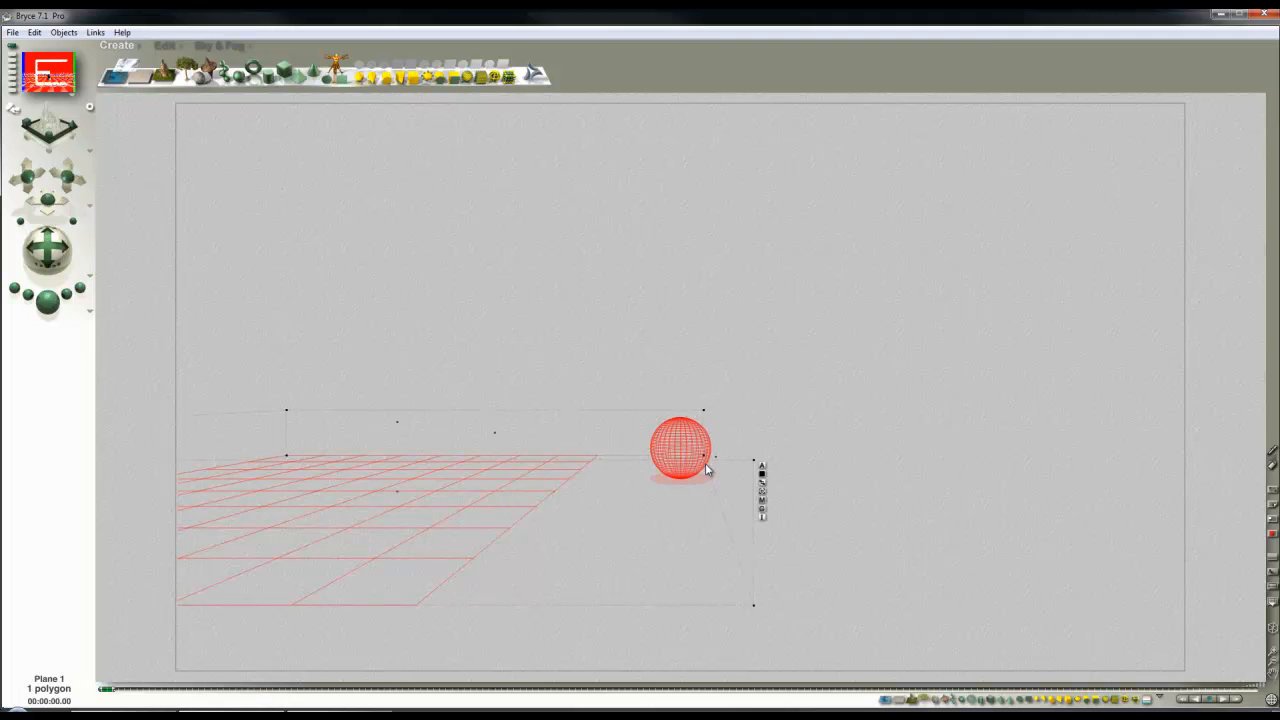
left_click(764, 499)
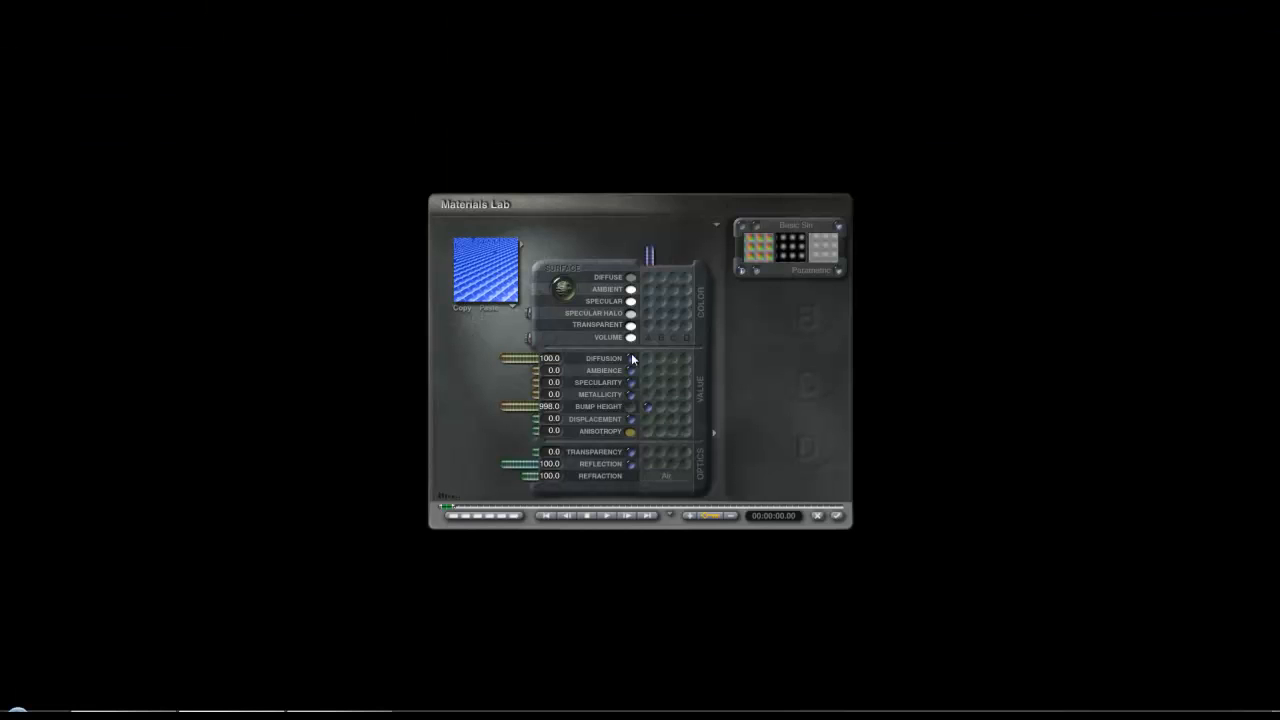
left_click(841, 518)
Delete the ground plane and select the remaining sphere
right_click(461, 473)
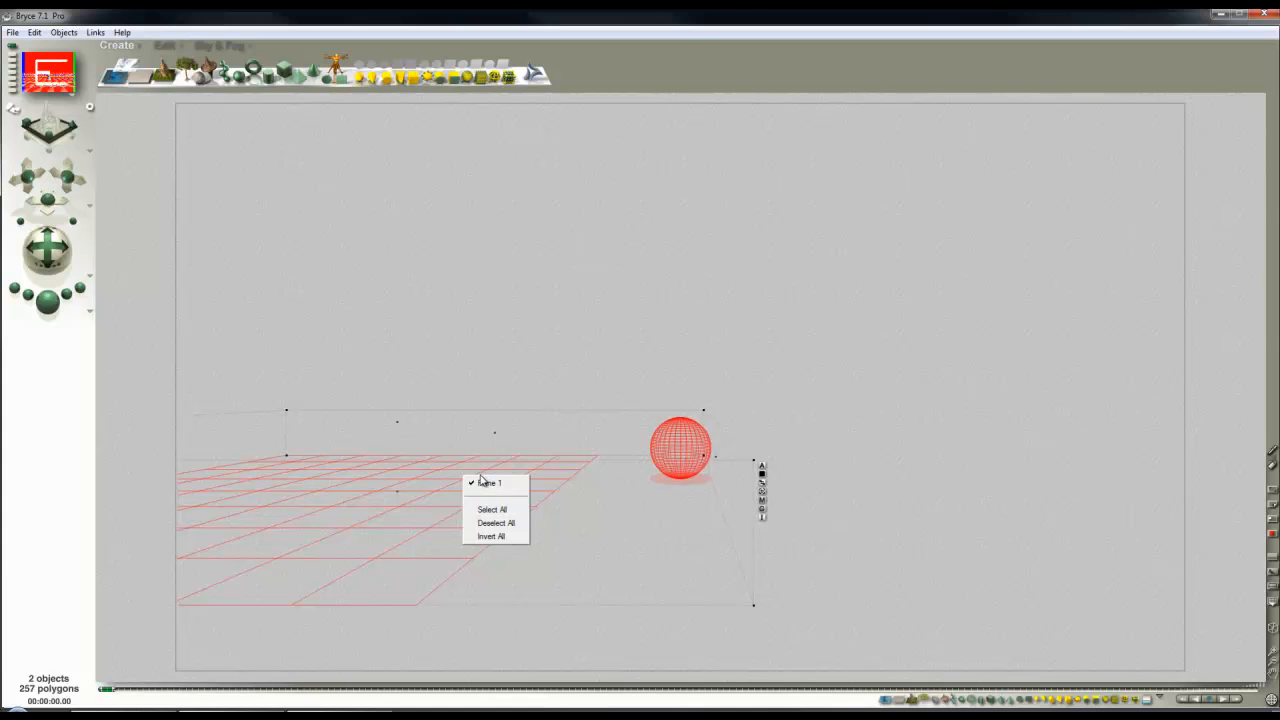
left_click(484, 482)
key("Delete")
left_click(688, 435)
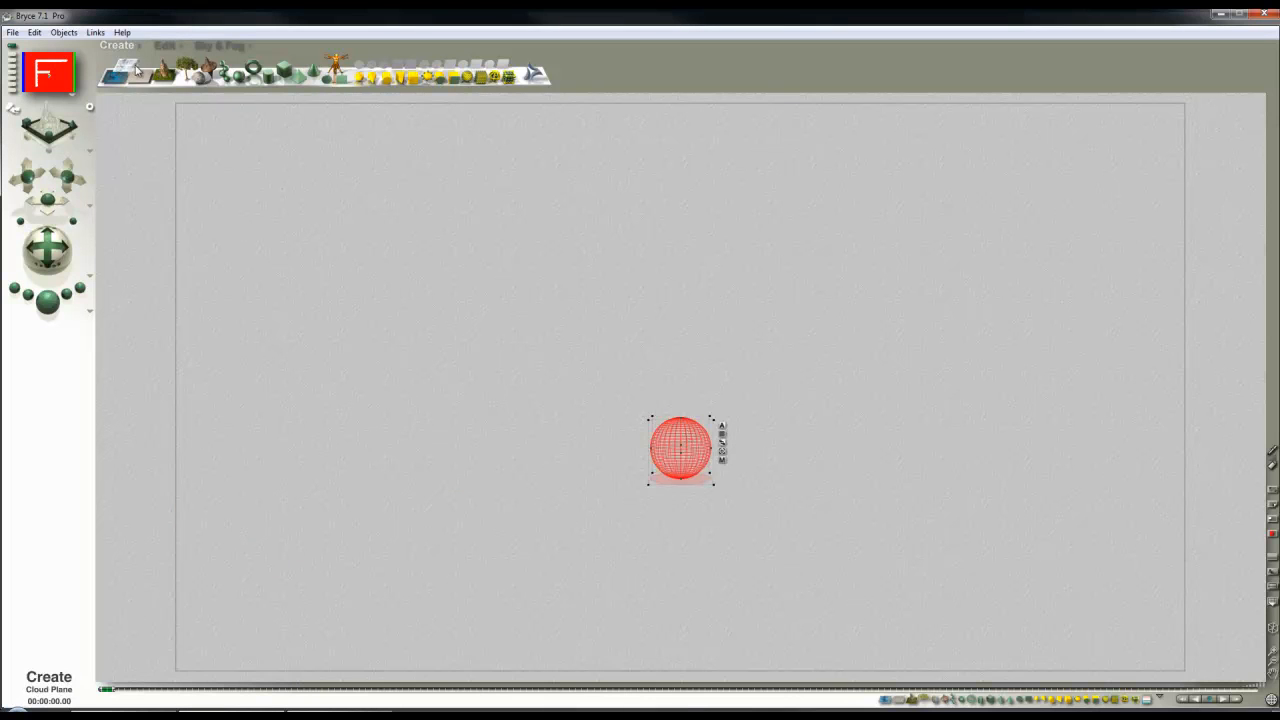
Enlarge the sphere until it surrounds the camera, and check its extent in the top view
left_click(163, 46)
left_click_drag(160, 72, 170, 80)
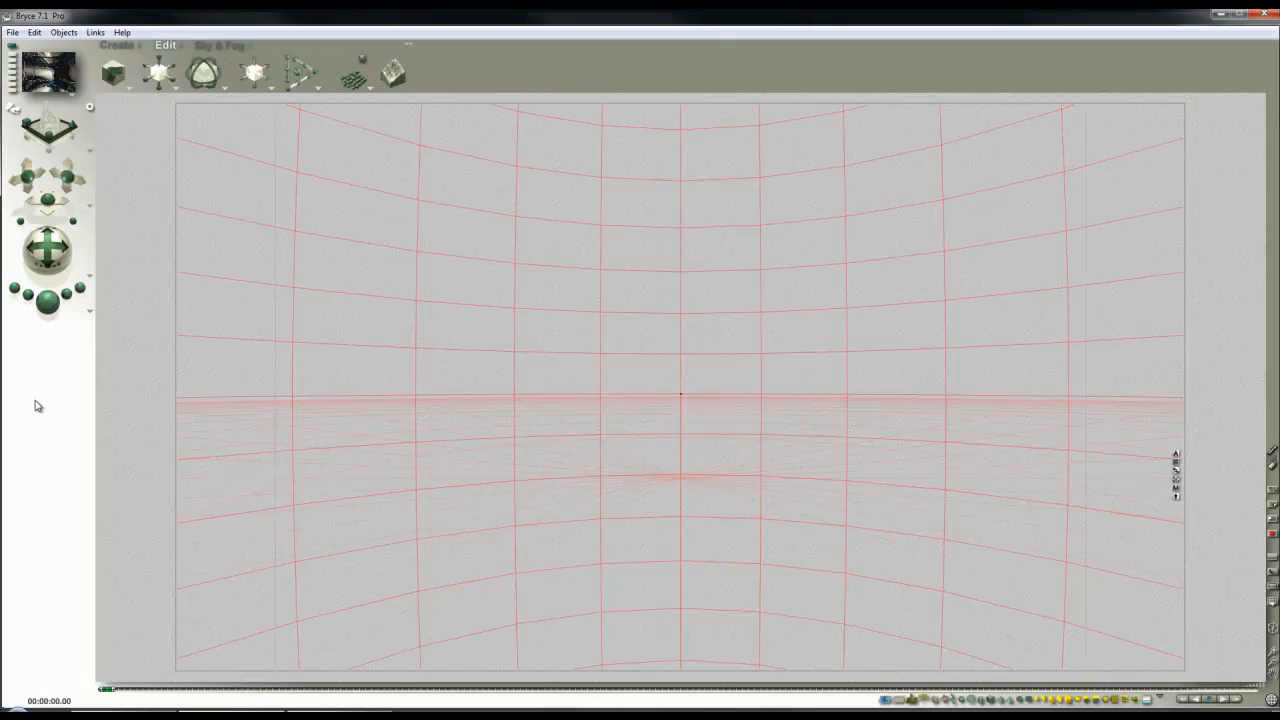
key("2")
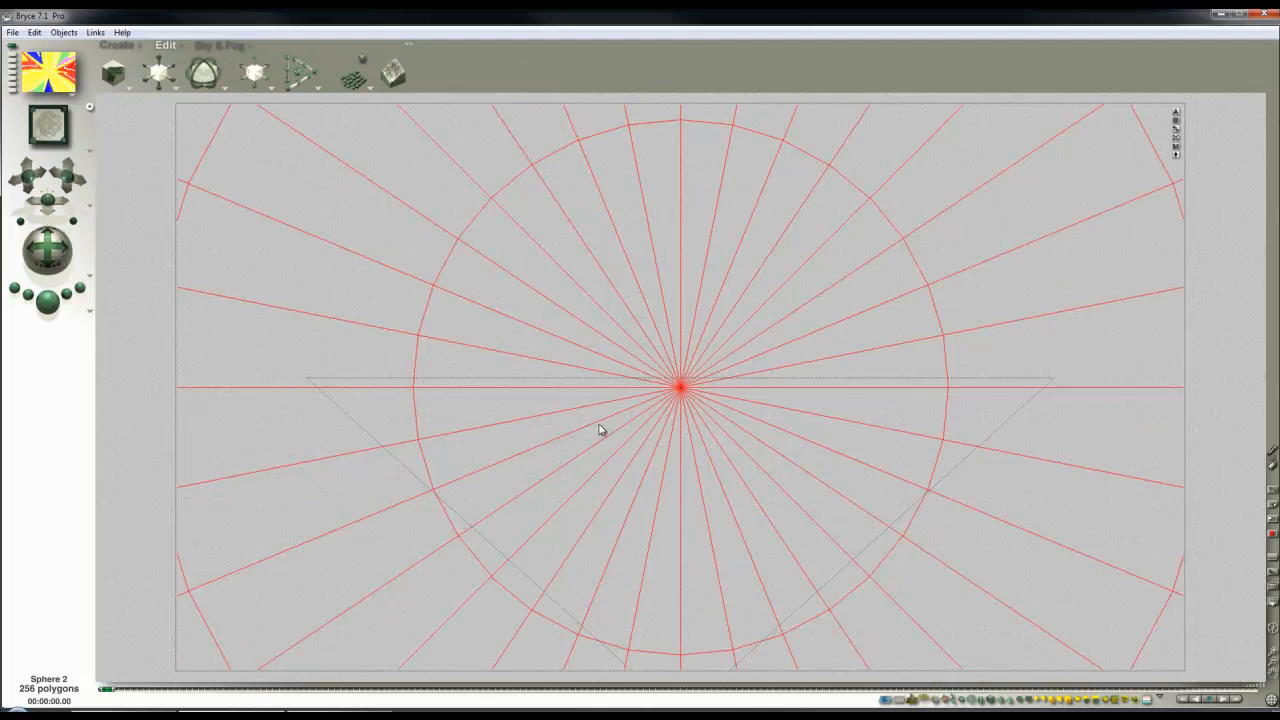
key("1")
Turn off Reflection Correction in the render options
left_click(90, 312)
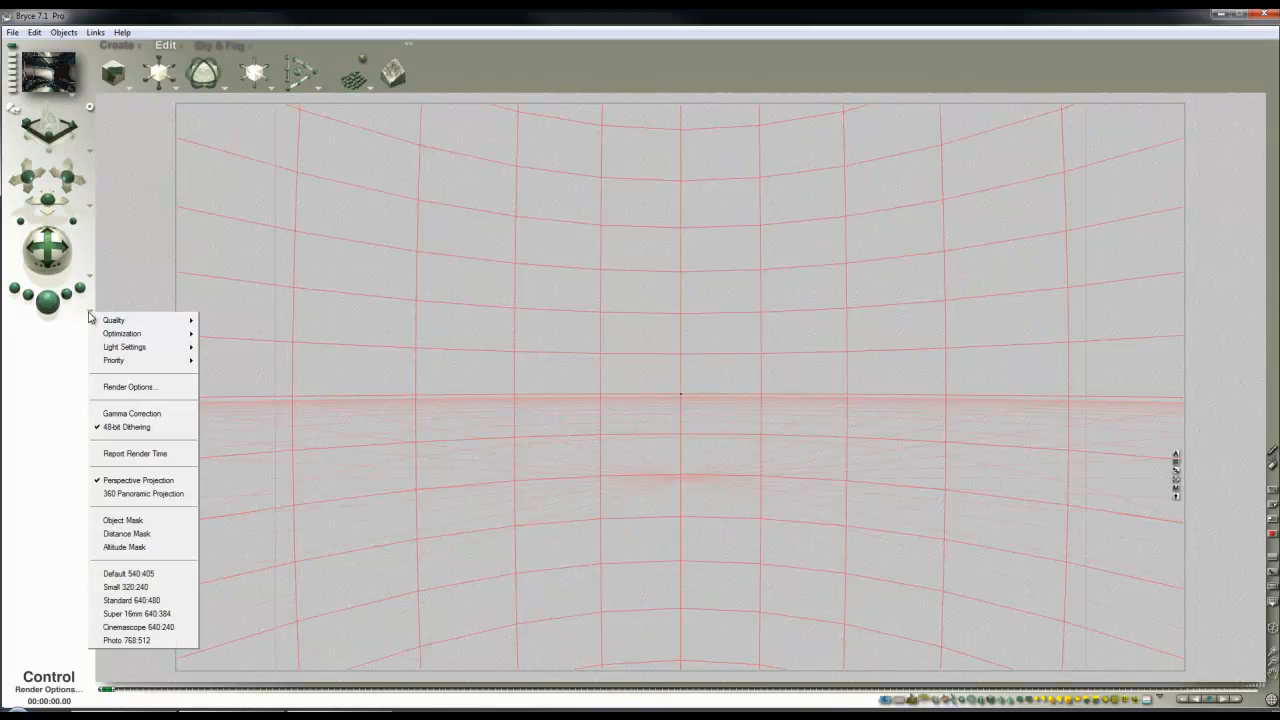
left_click(130, 390)
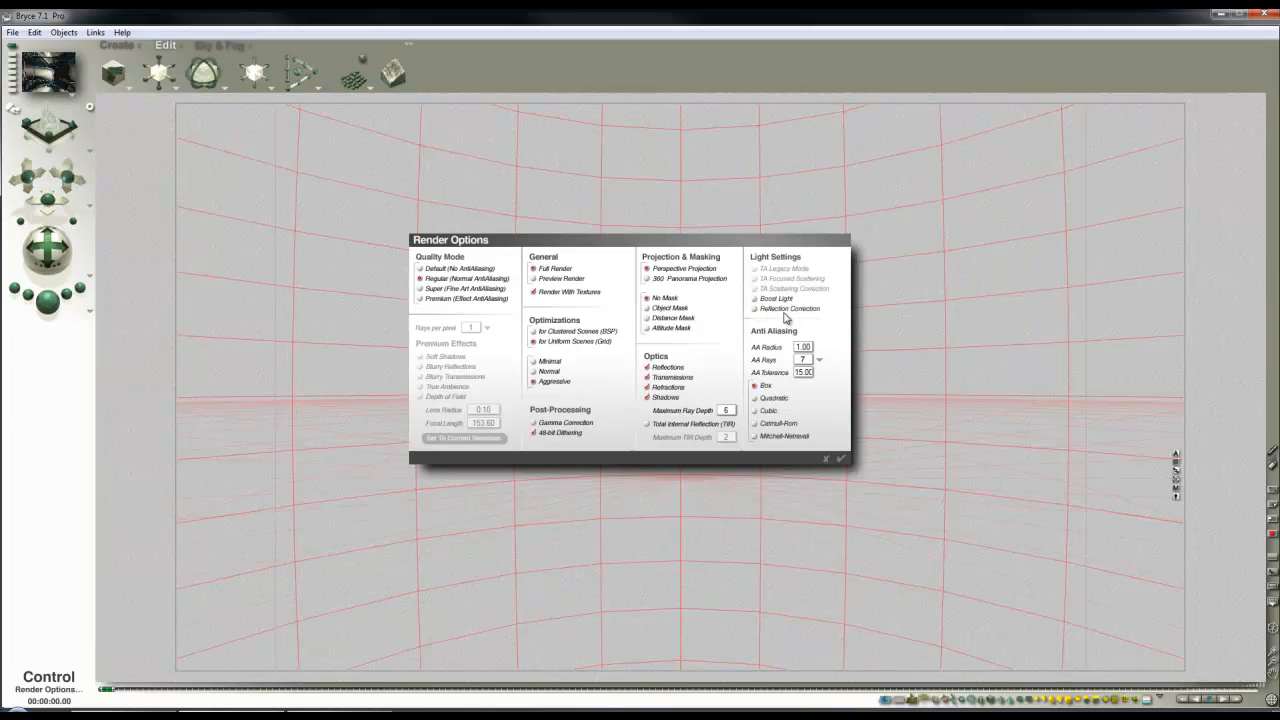
left_click(838, 457)
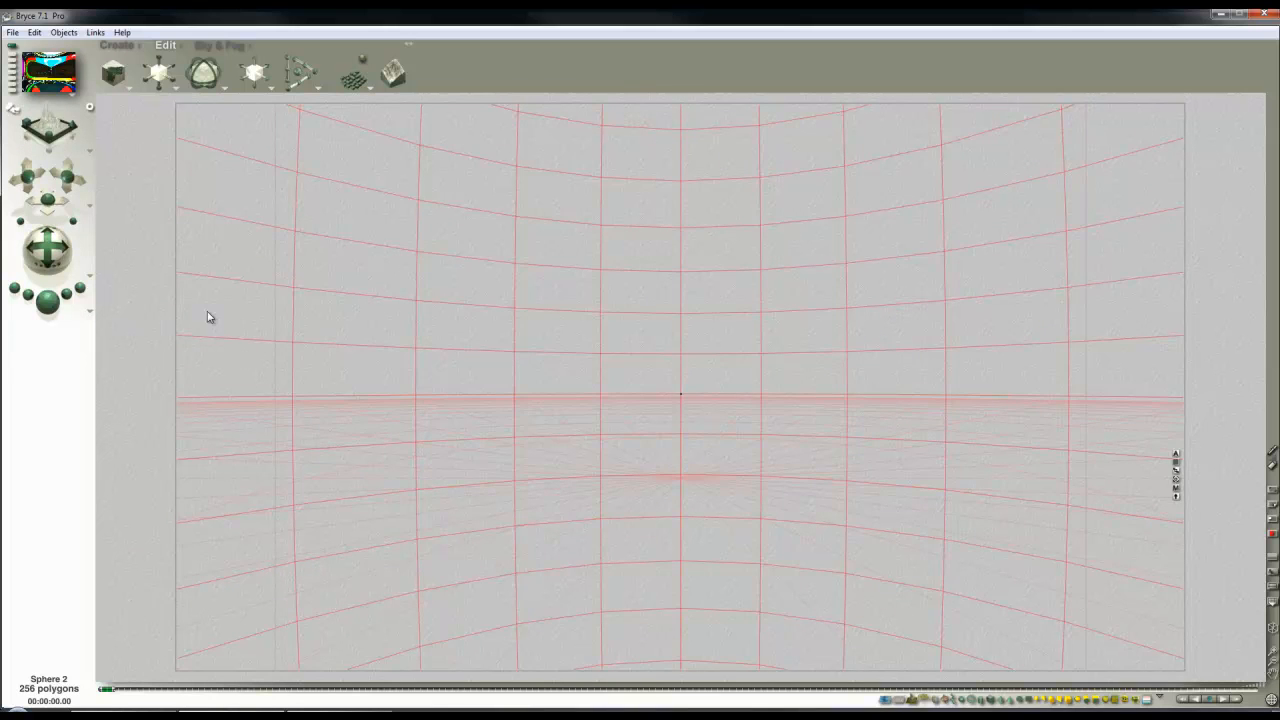
Reduce the surrounding sphere's size and run a test render of its interior from the camera
key("2")
left_click_drag(159, 73, 95, 75)
key("3")
key("1")
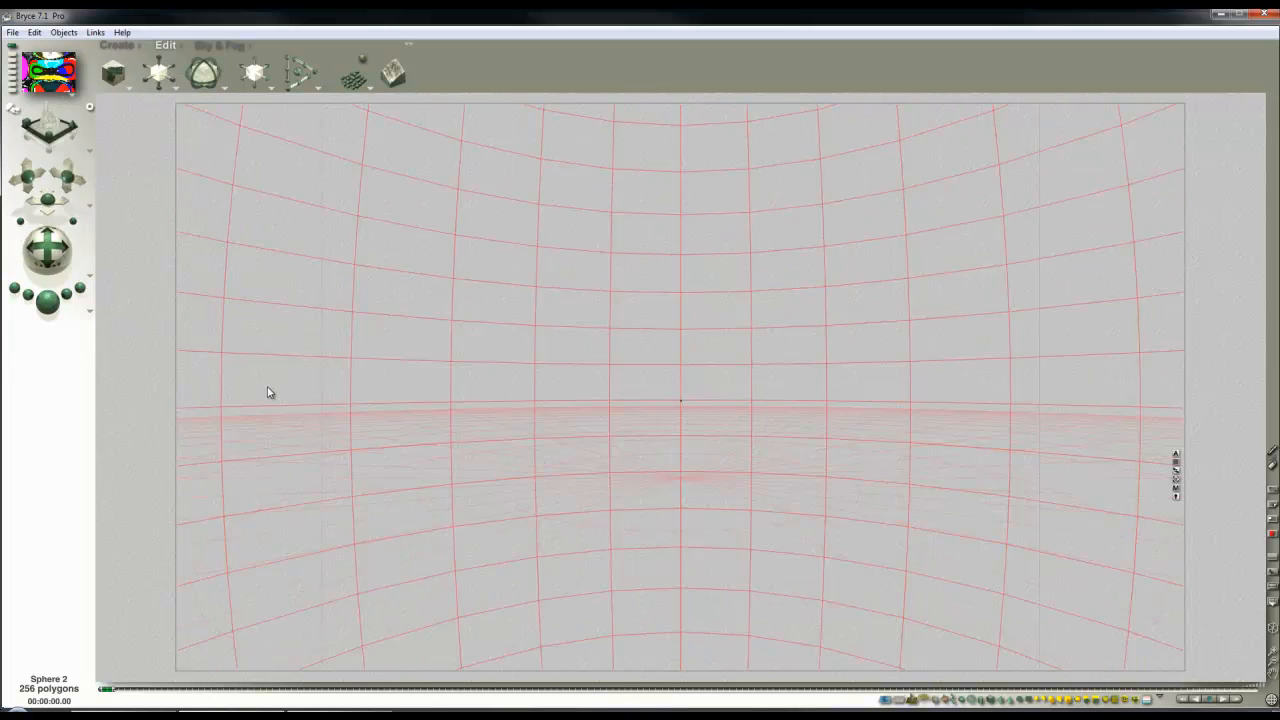
left_click(50, 302)
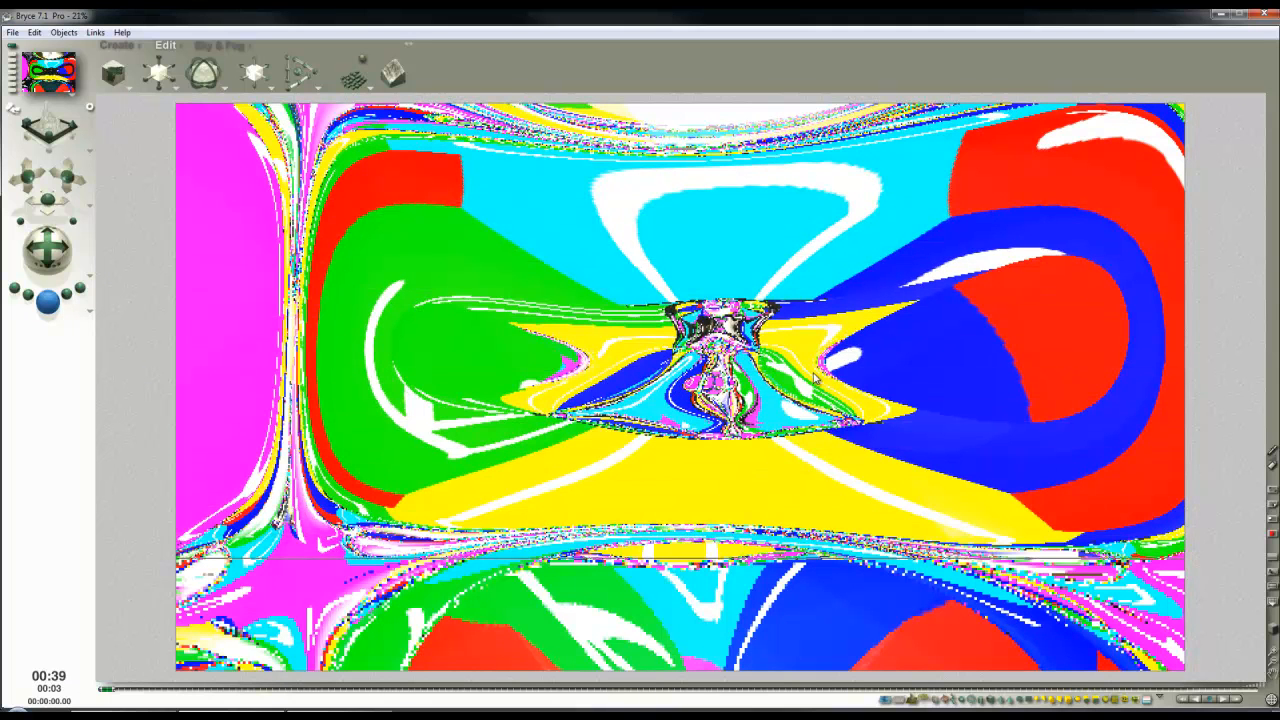
key("Escape")
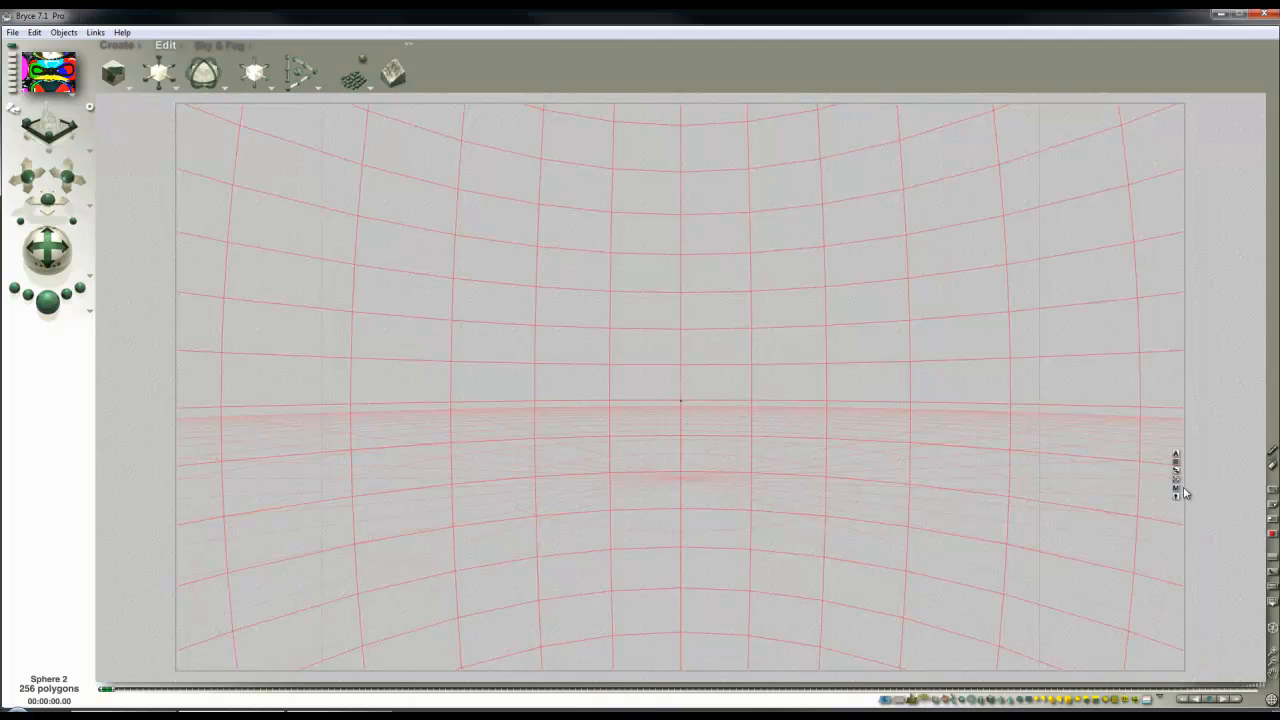
Set the sphere material's bump height to 1 and run a test render
left_click(1180, 489)
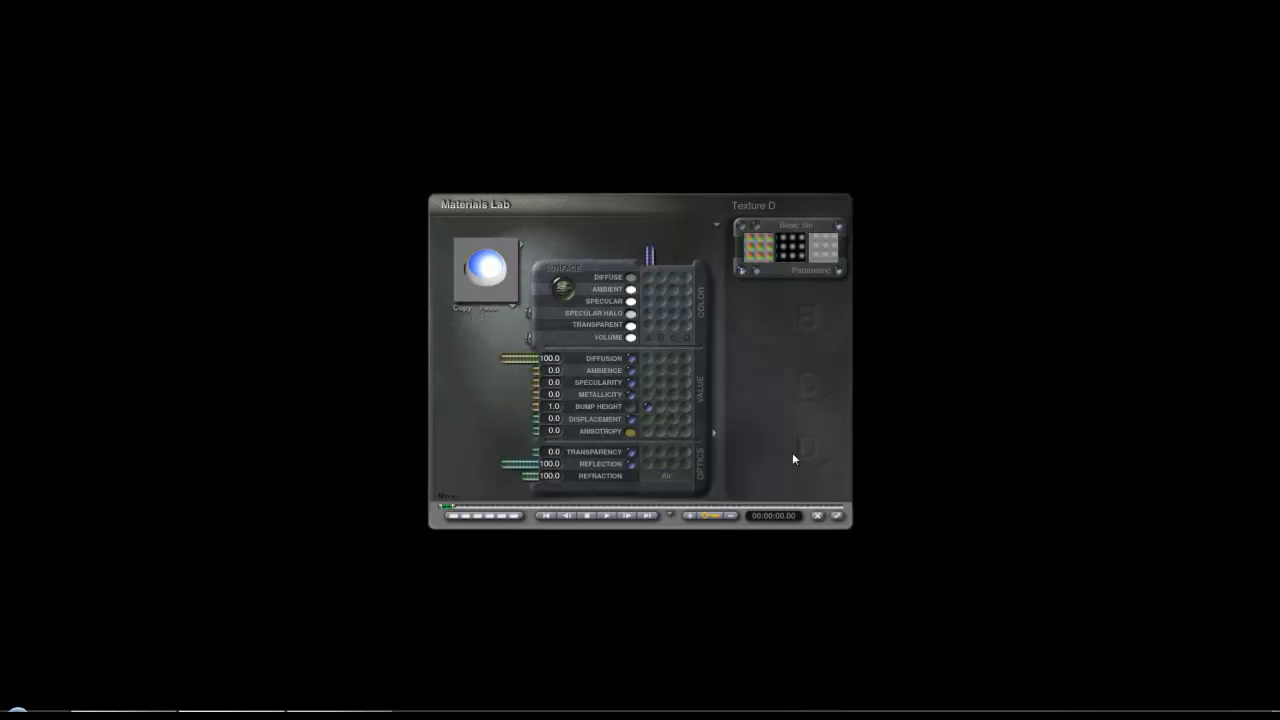
left_click(837, 515)
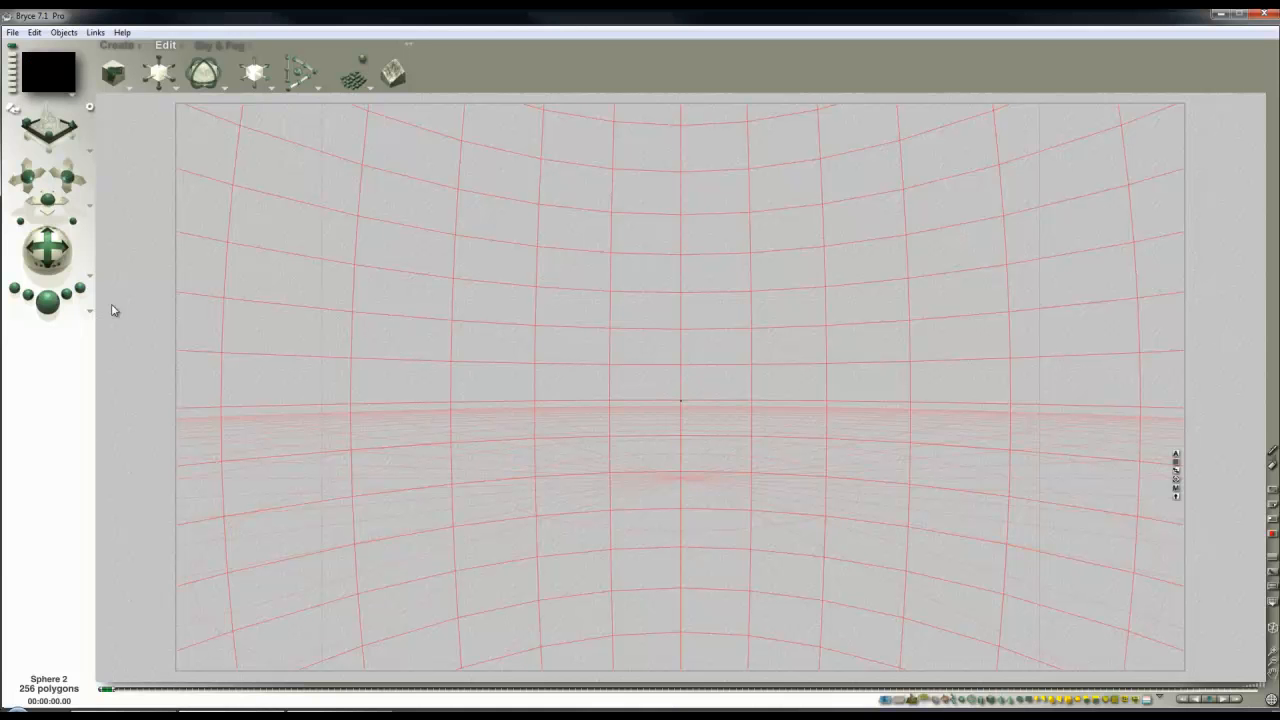
left_click(47, 312)
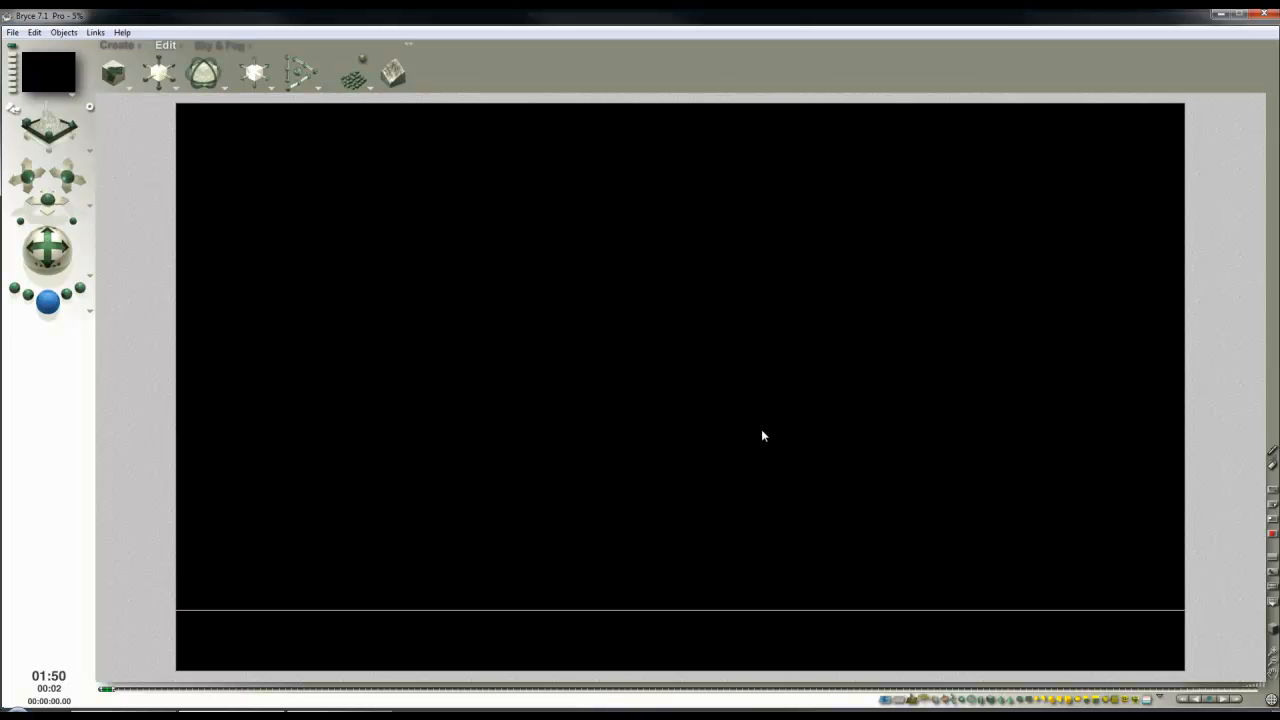
left_click(722, 391)
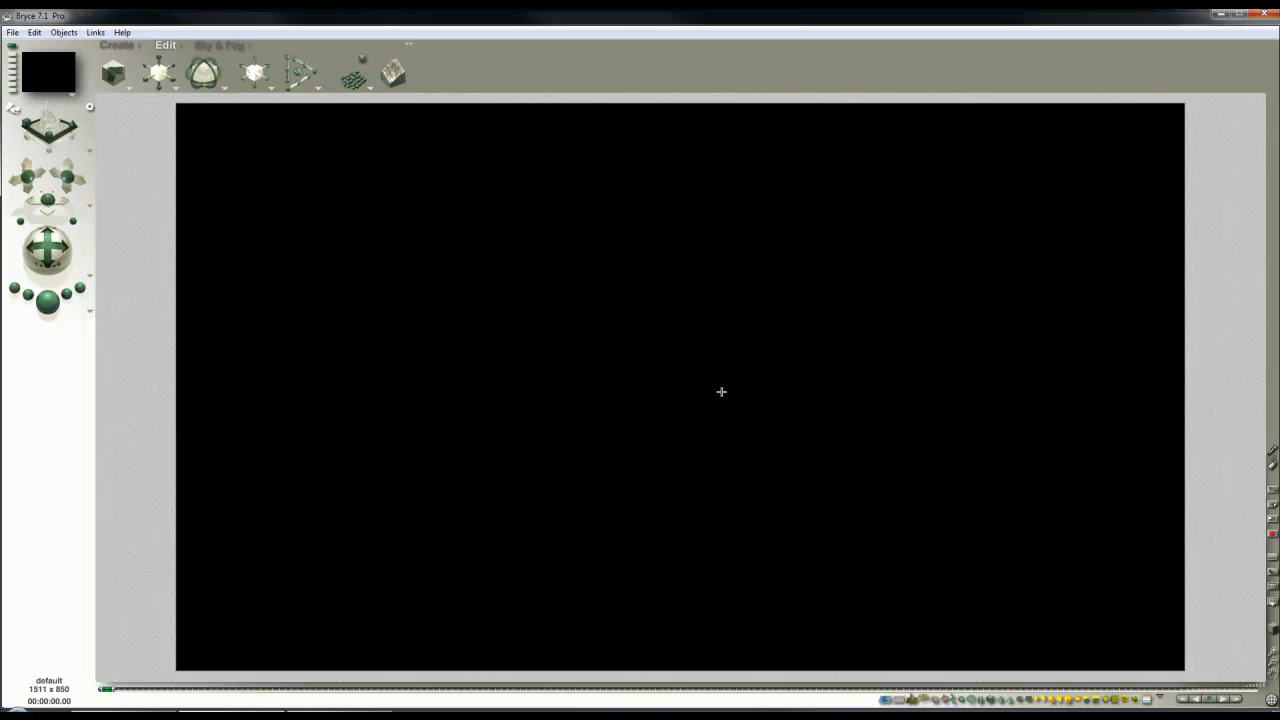
left_click(722, 391)
Move the camera to the world centre in the top view by setting its origin coordinates to 0
left_click(1273, 666)
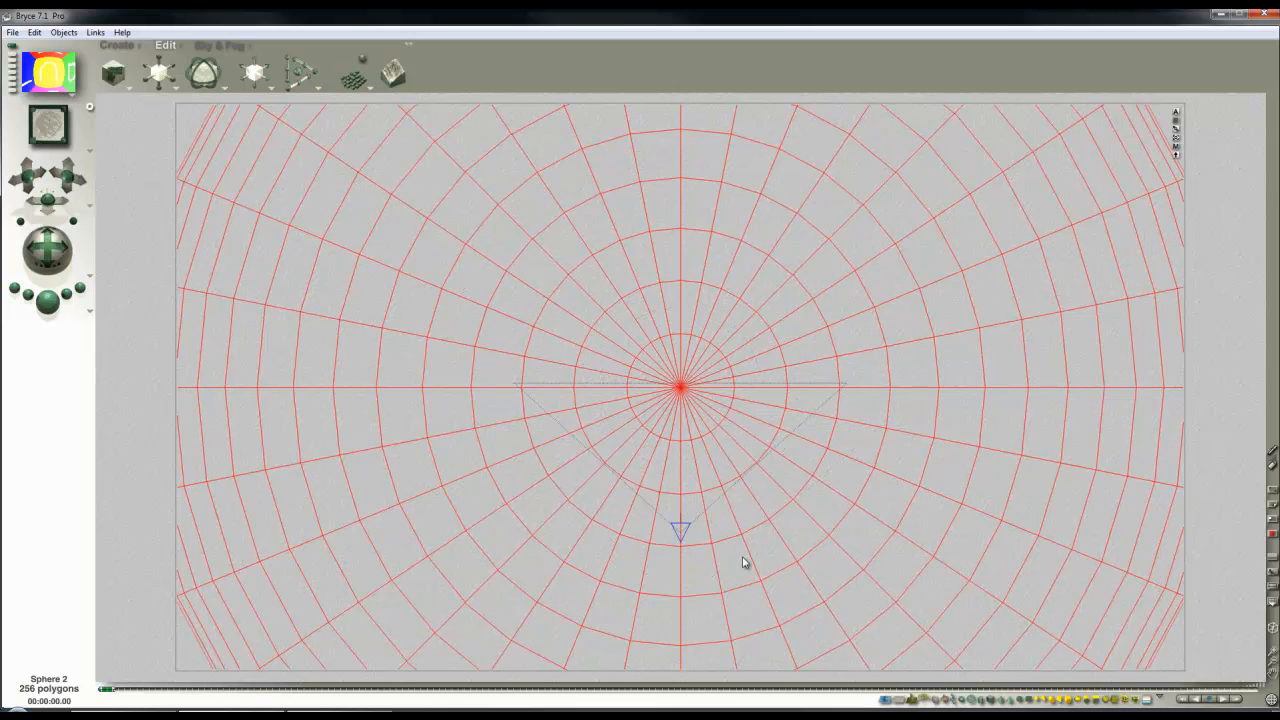
right_click(682, 527)
left_click(711, 548)
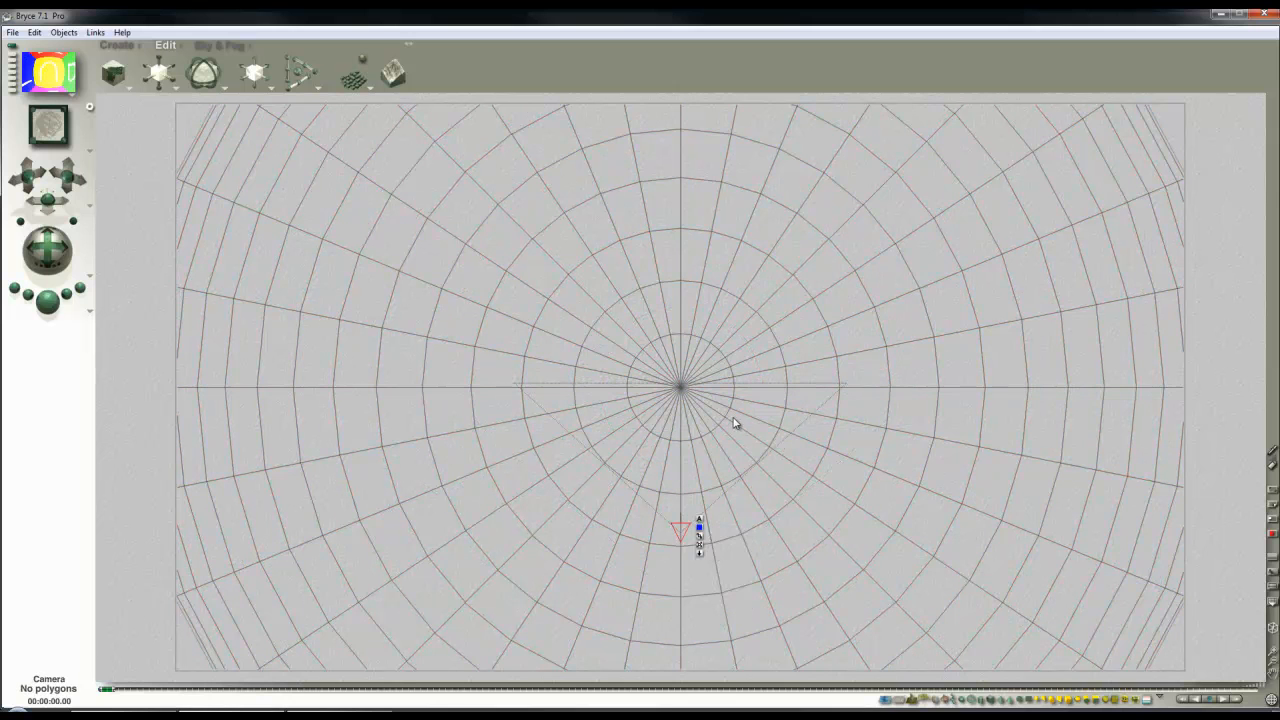
left_click(699, 520)
type("0")
left_click_drag(846, 601, 730, 602)
type("0")
left_click(864, 681)
Centre the sphere on the world origin by setting its X, Y and Z origin to 0
right_click(868, 450)
left_click(880, 456)
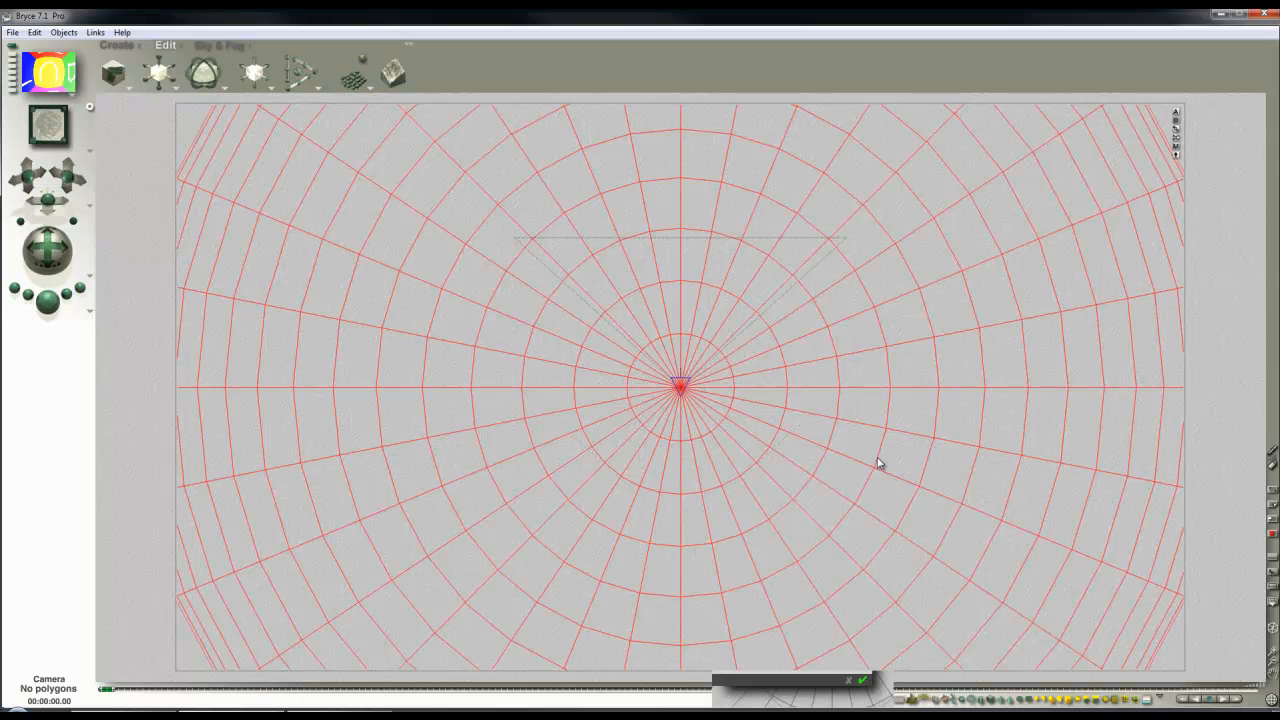
left_click(1177, 111)
left_click_drag(1220, 257, 1083, 379)
type("-")
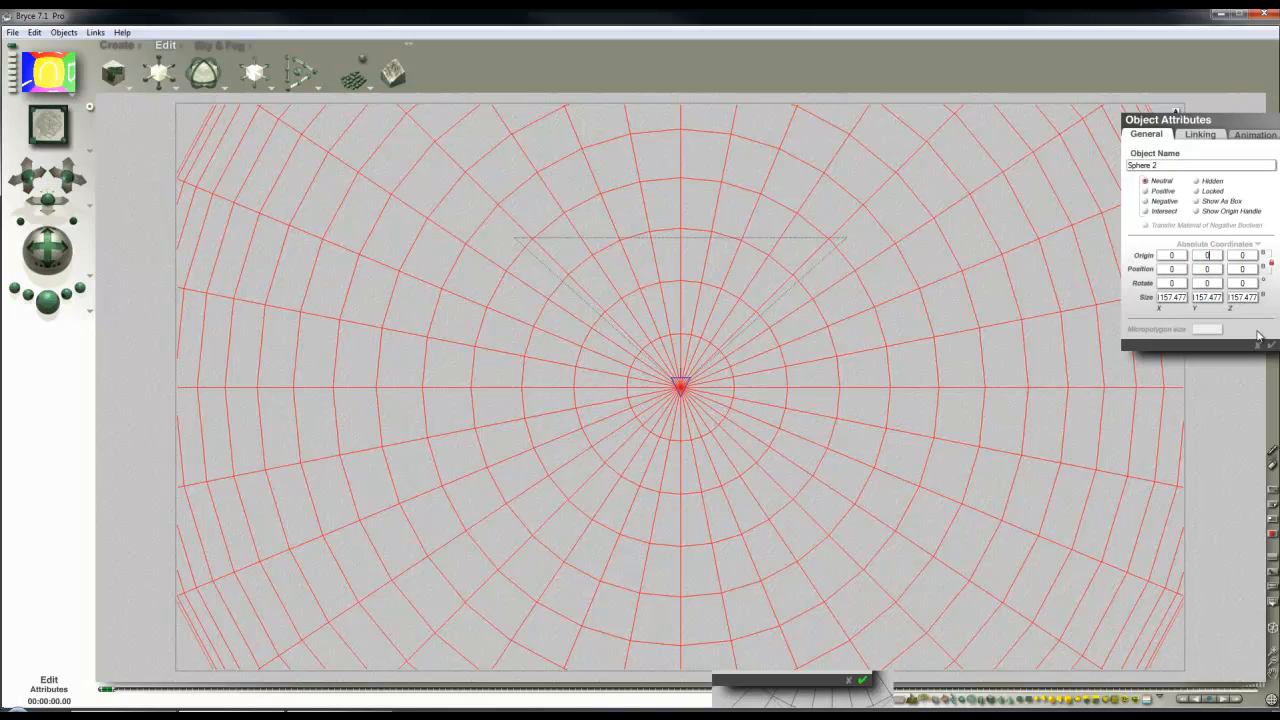
left_click(1270, 345)
Resize the sphere so that it encloses the camera more closely
left_click_drag(157, 72, 163, 72)
key("2")
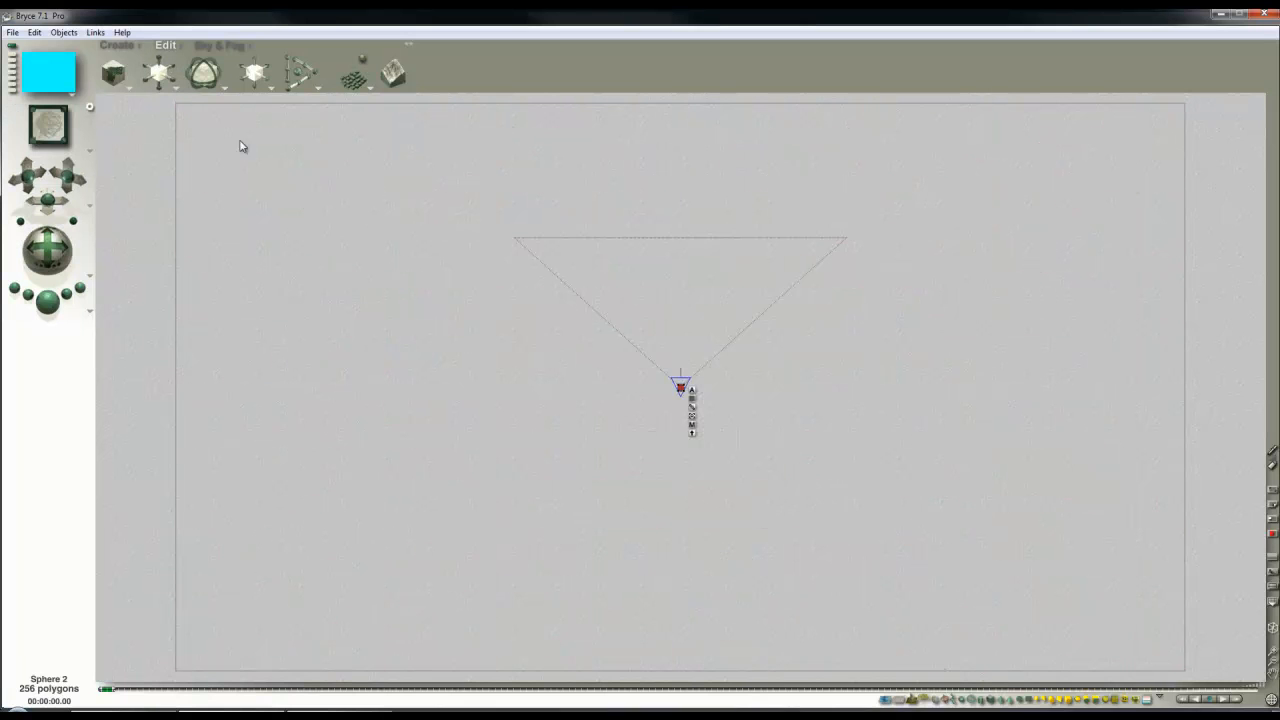
left_click_drag(160, 75, 169, 76)
Set the sphere material's bump height to 100 and run a test render from inside it
left_click(1144, 148)
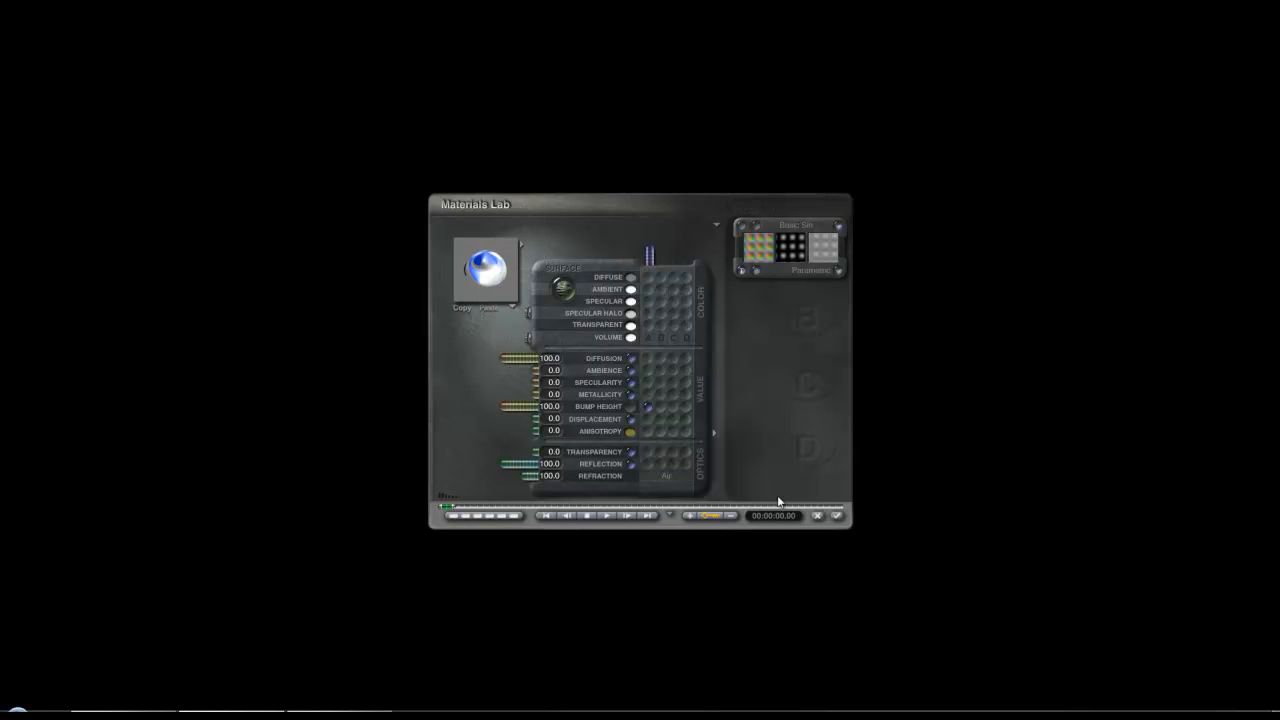
left_click(836, 515)
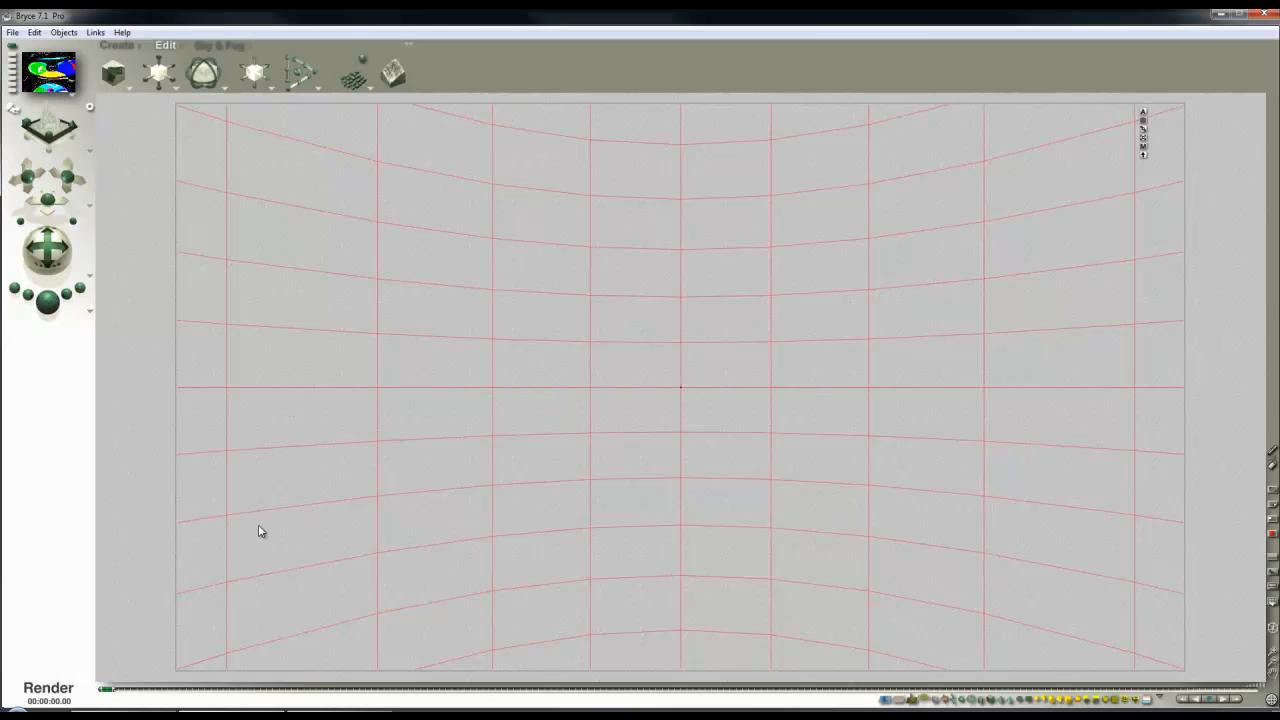
key("ctrl+r")
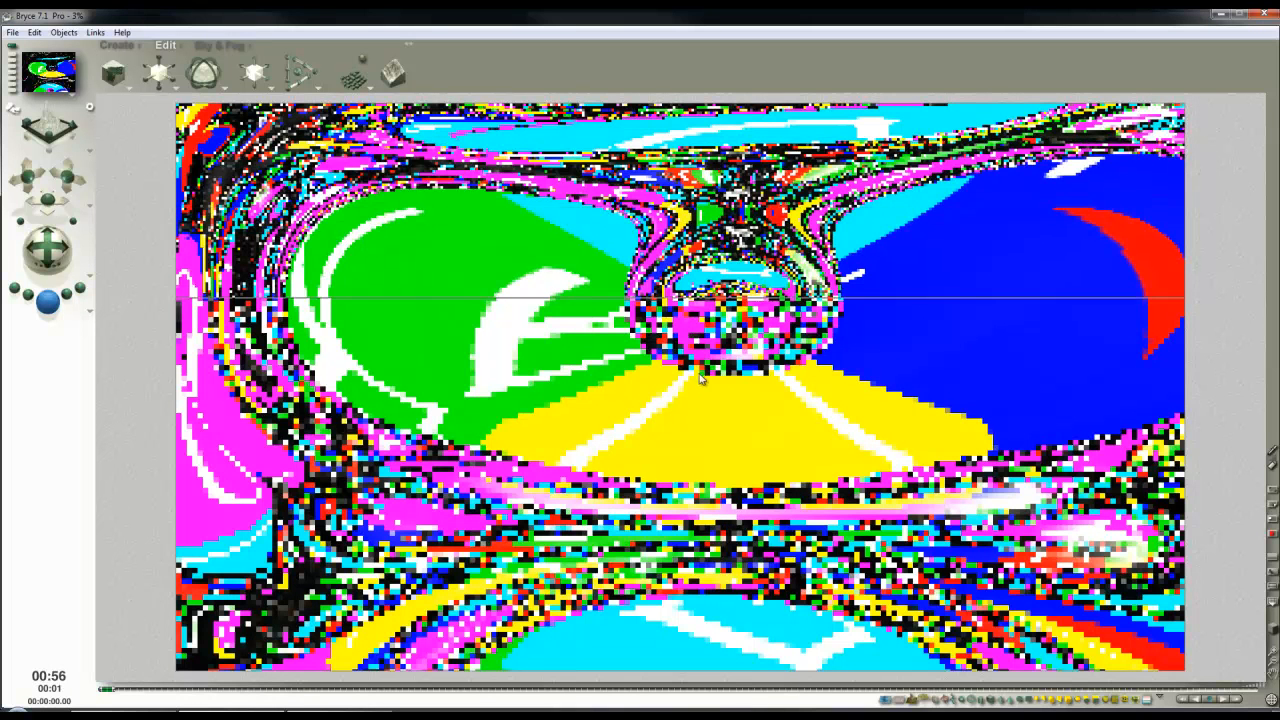
left_click(706, 385)
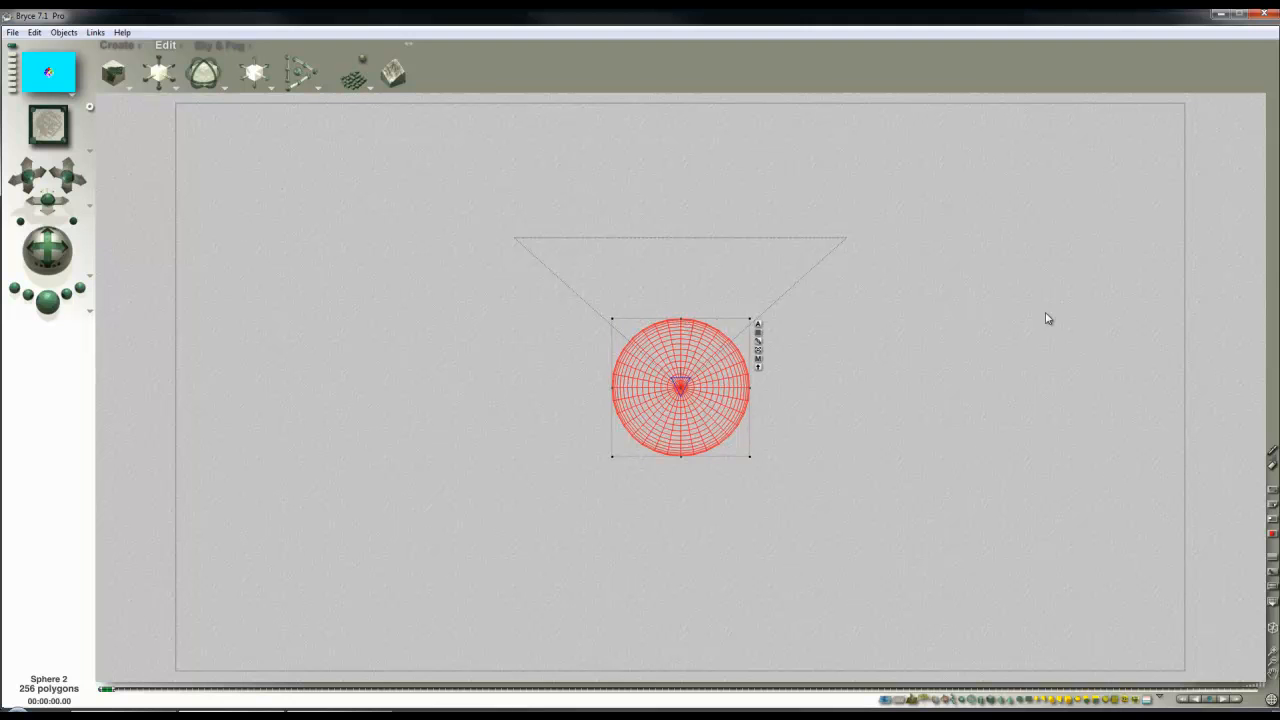
Set the sphere material's bump height to 998 and run another test render from the camera
key("1")
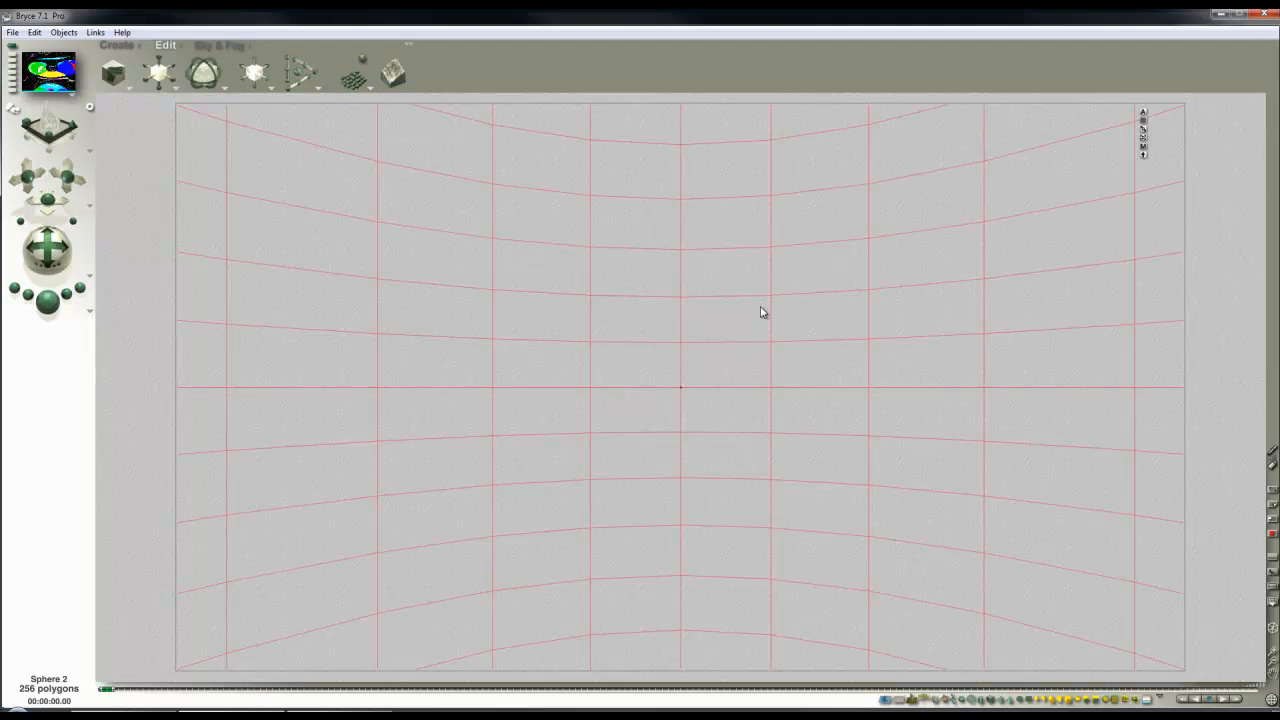
left_click(1146, 148)
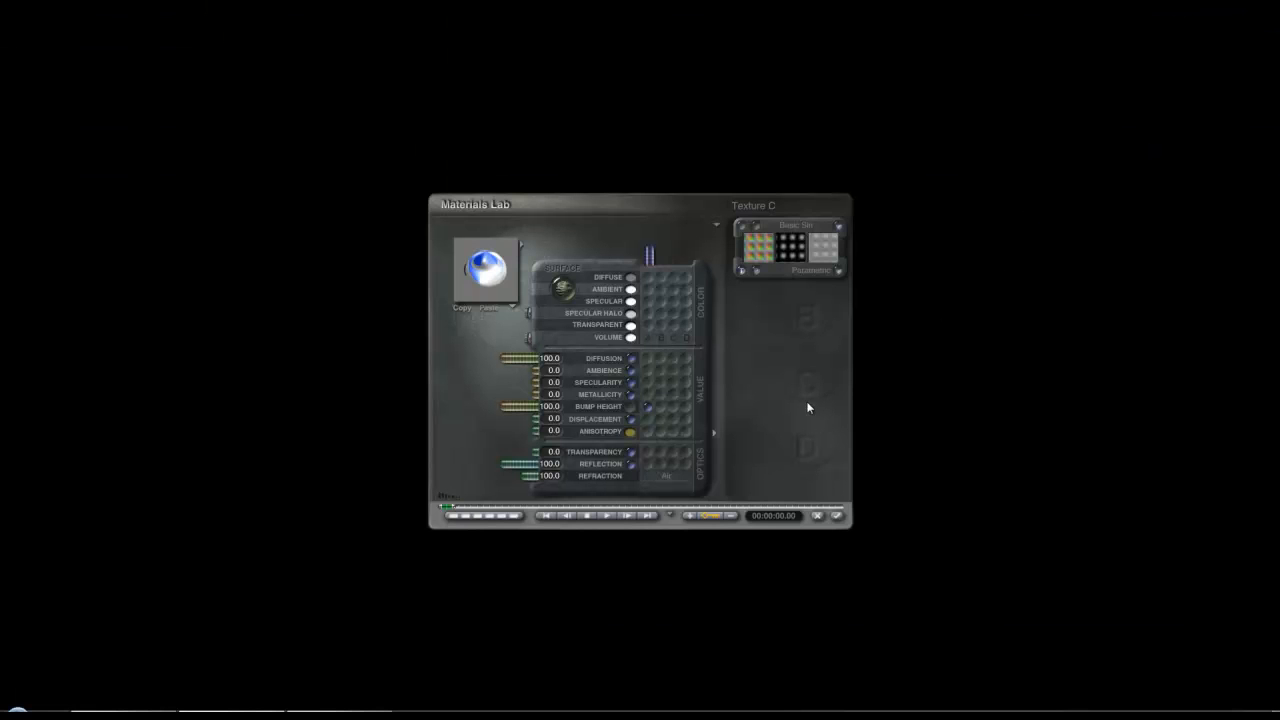
left_click(551, 407)
type("5")
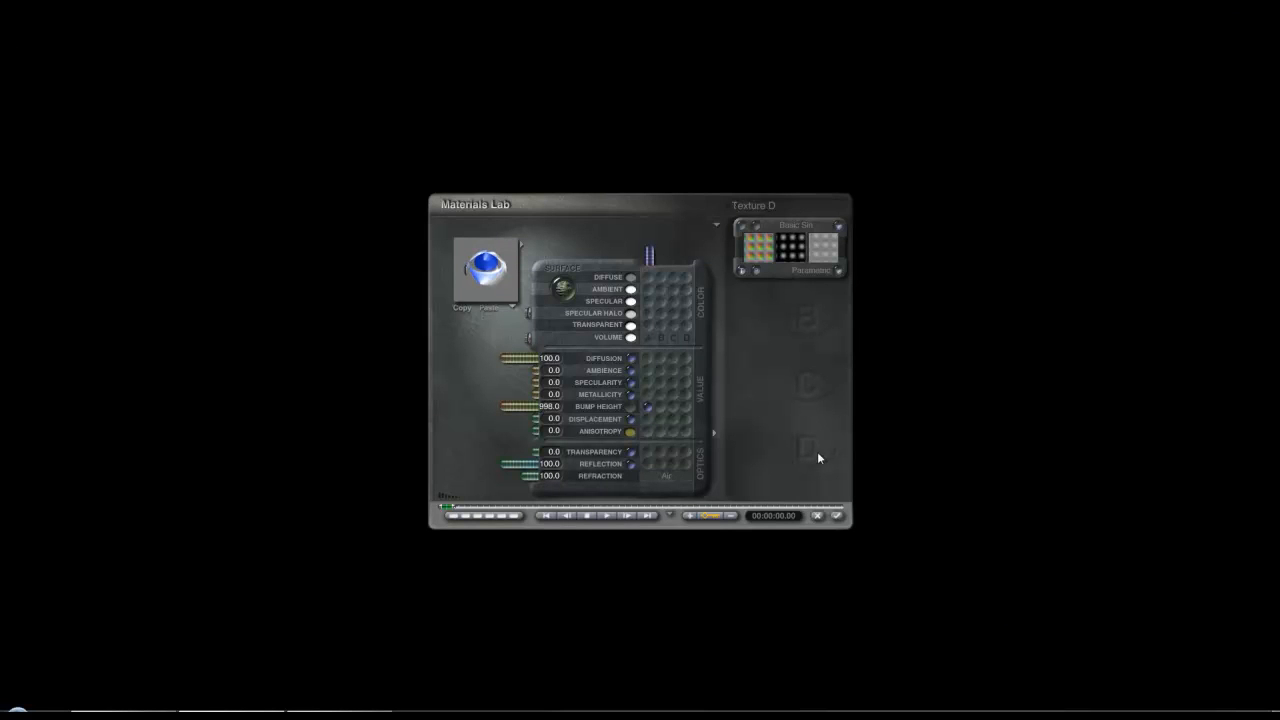
left_click(837, 515)
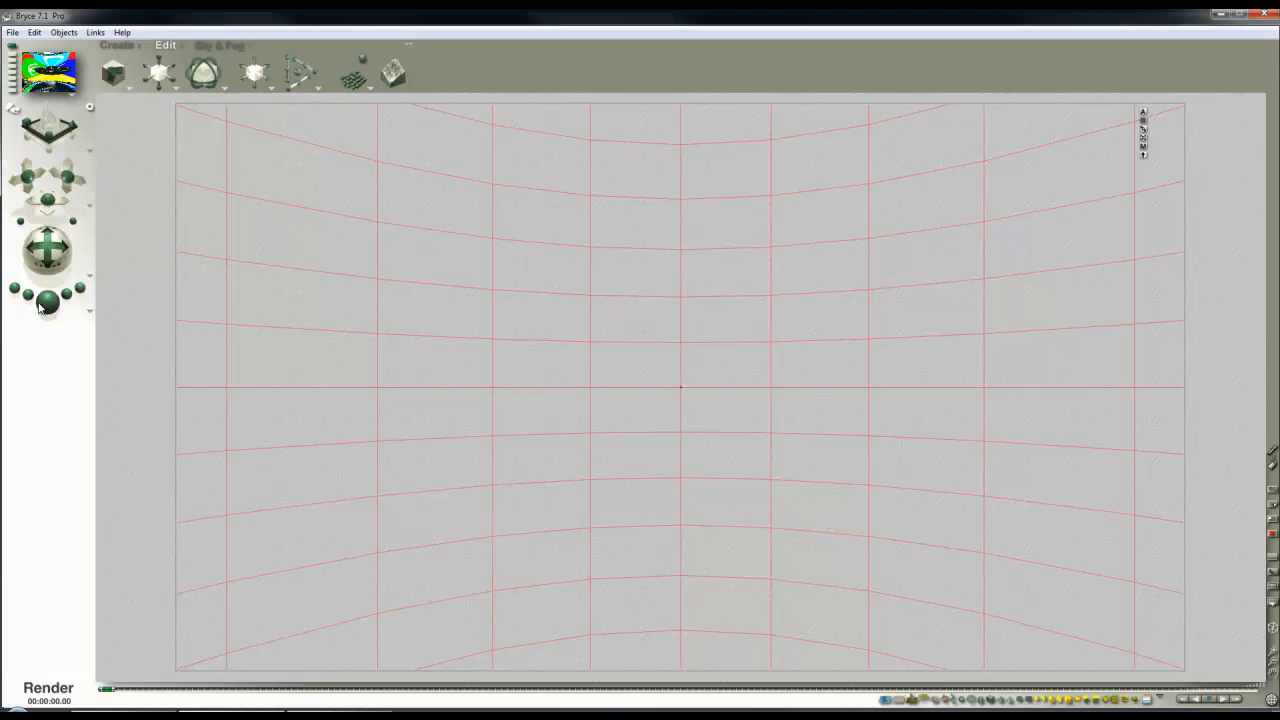
left_click(39, 304)
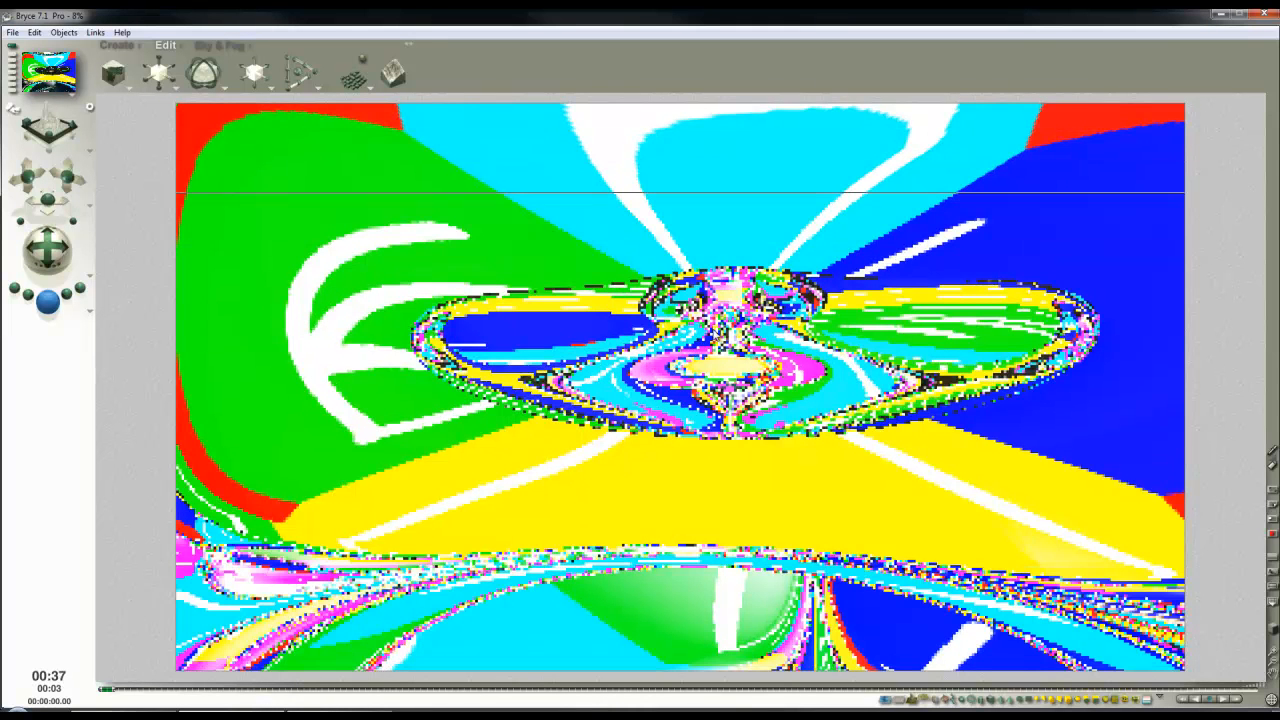
left_click(712, 334)
Enable Reflection Correction in the render options and run a test render from inside the sphere
left_click(91, 314)
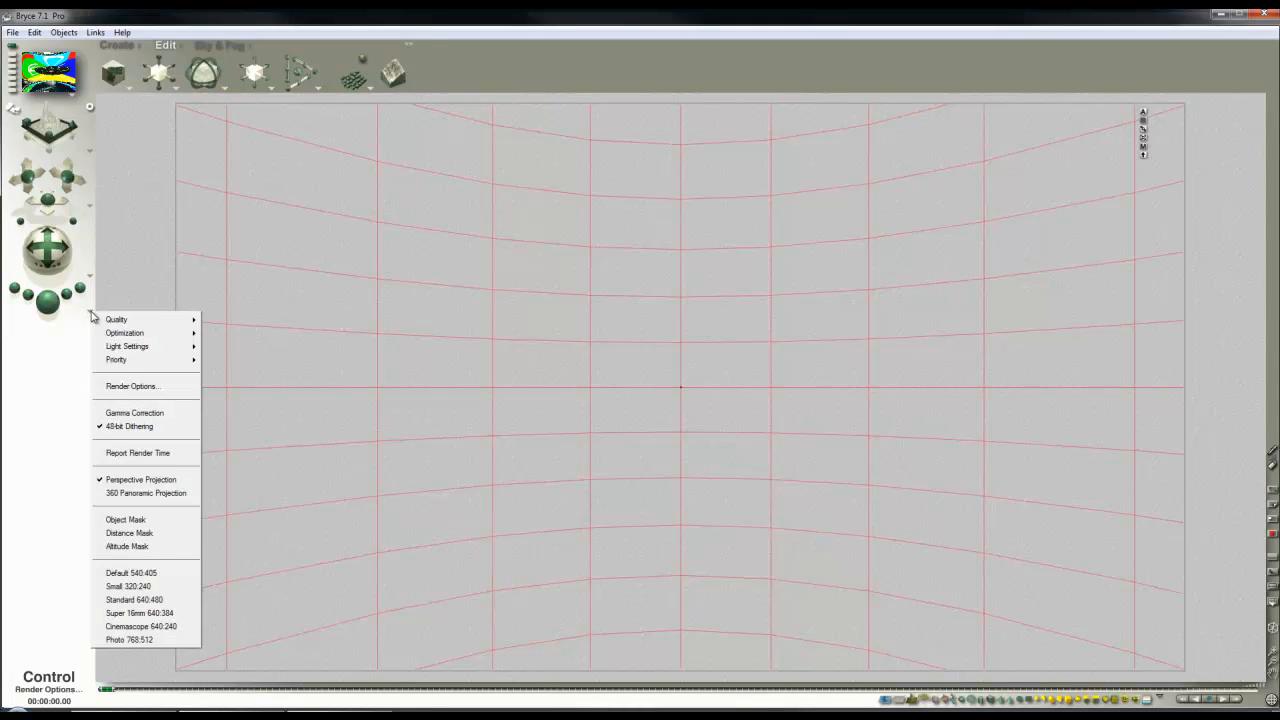
left_click(130, 386)
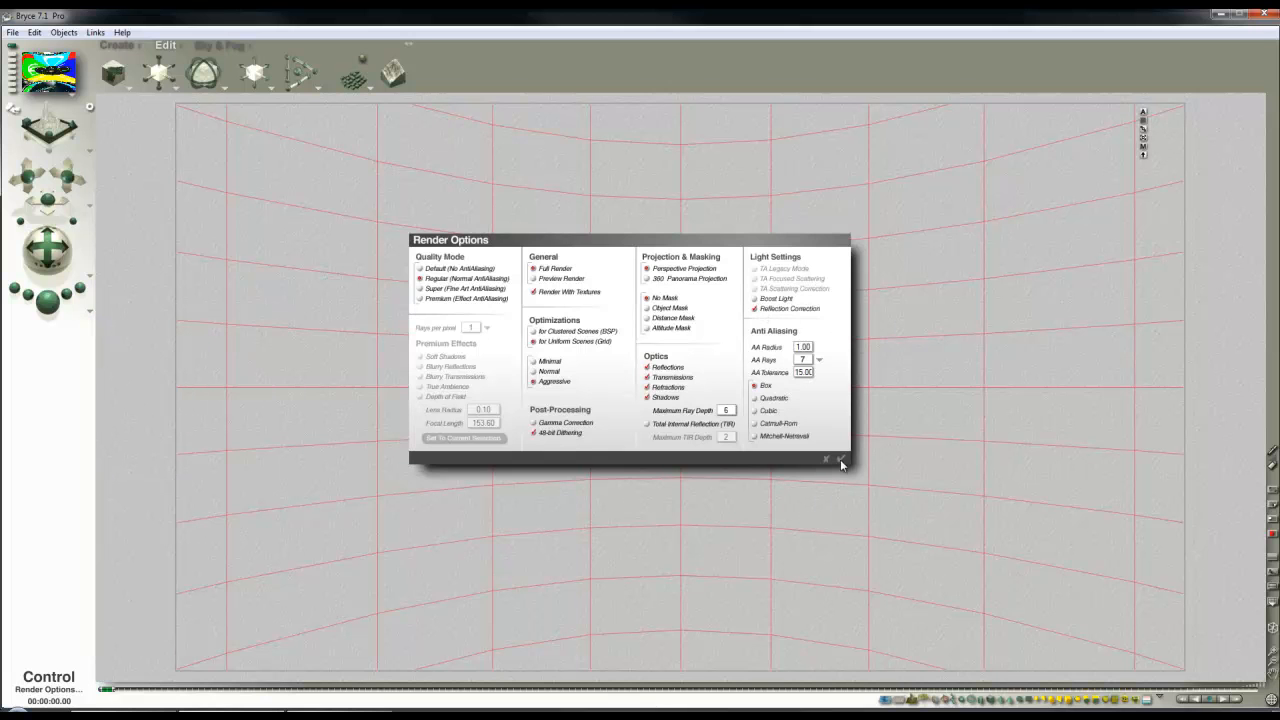
left_click(838, 459)
left_click(47, 300)
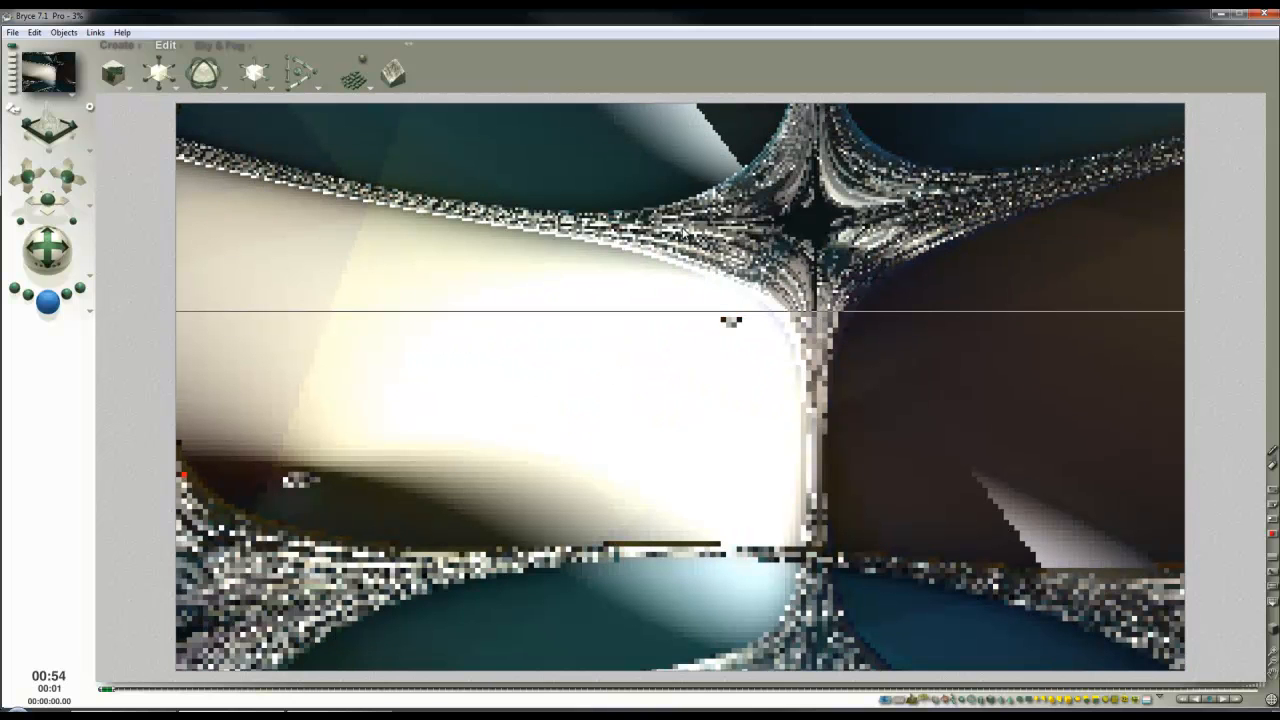
left_click(664, 385)
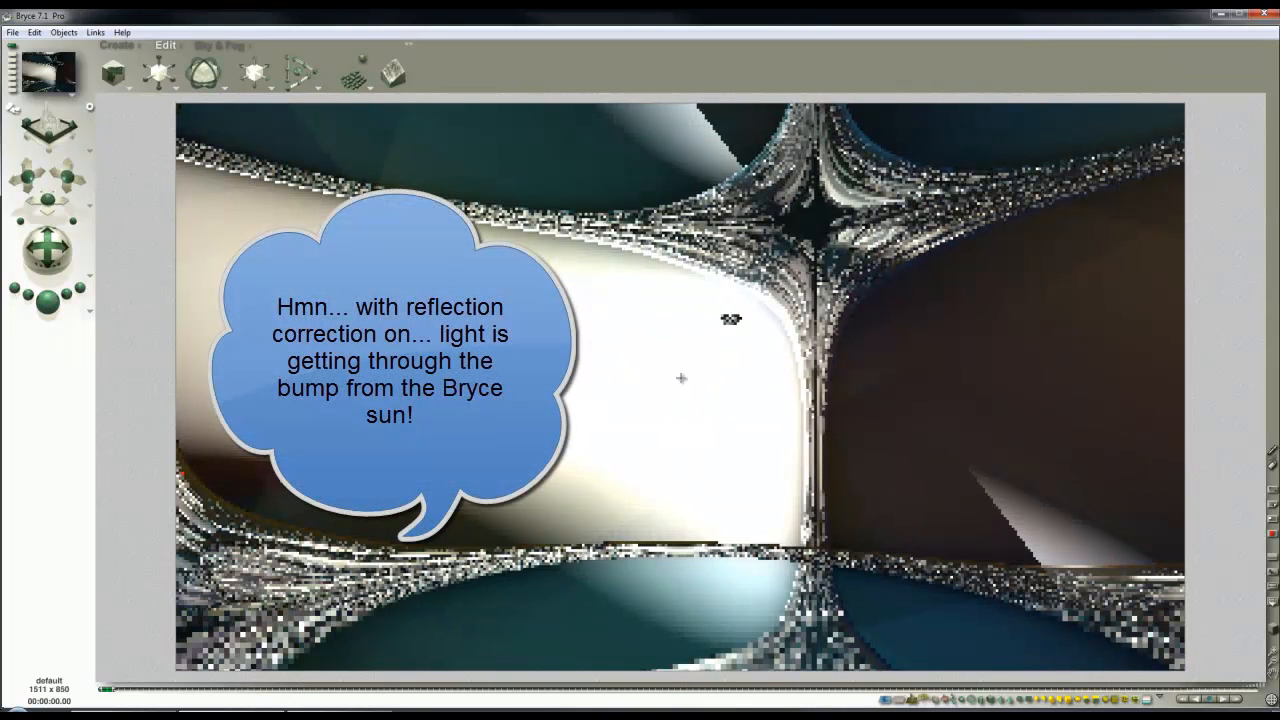
key("Escape")
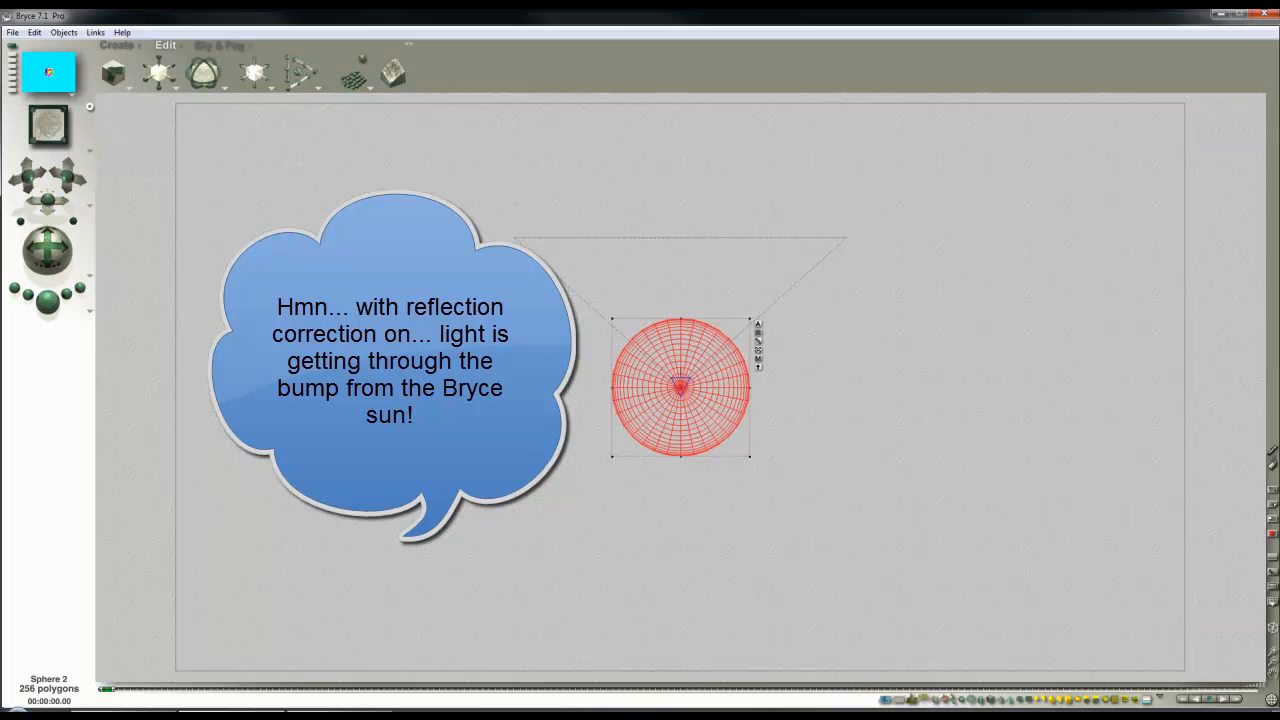
Check the sphere's material in the Materials Lab and render the view from inside it again
left_click(761, 364)
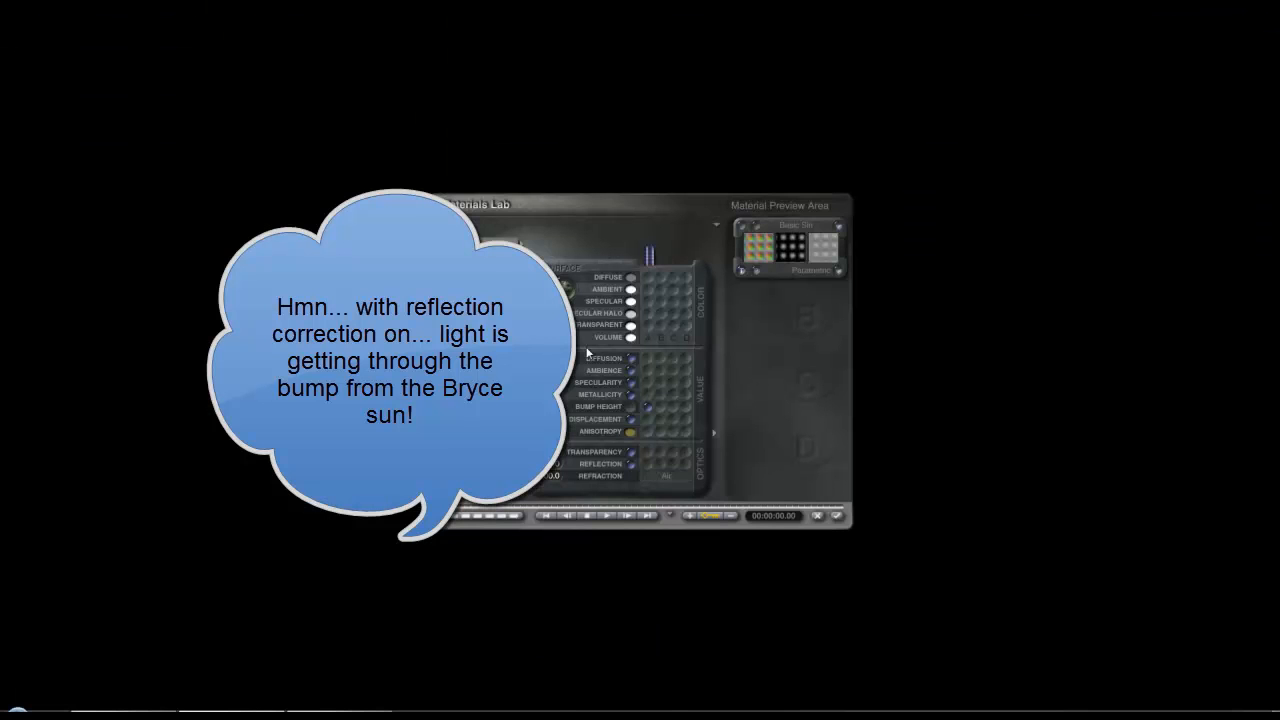
left_click(838, 516)
left_click(47, 300)
left_click(511, 443)
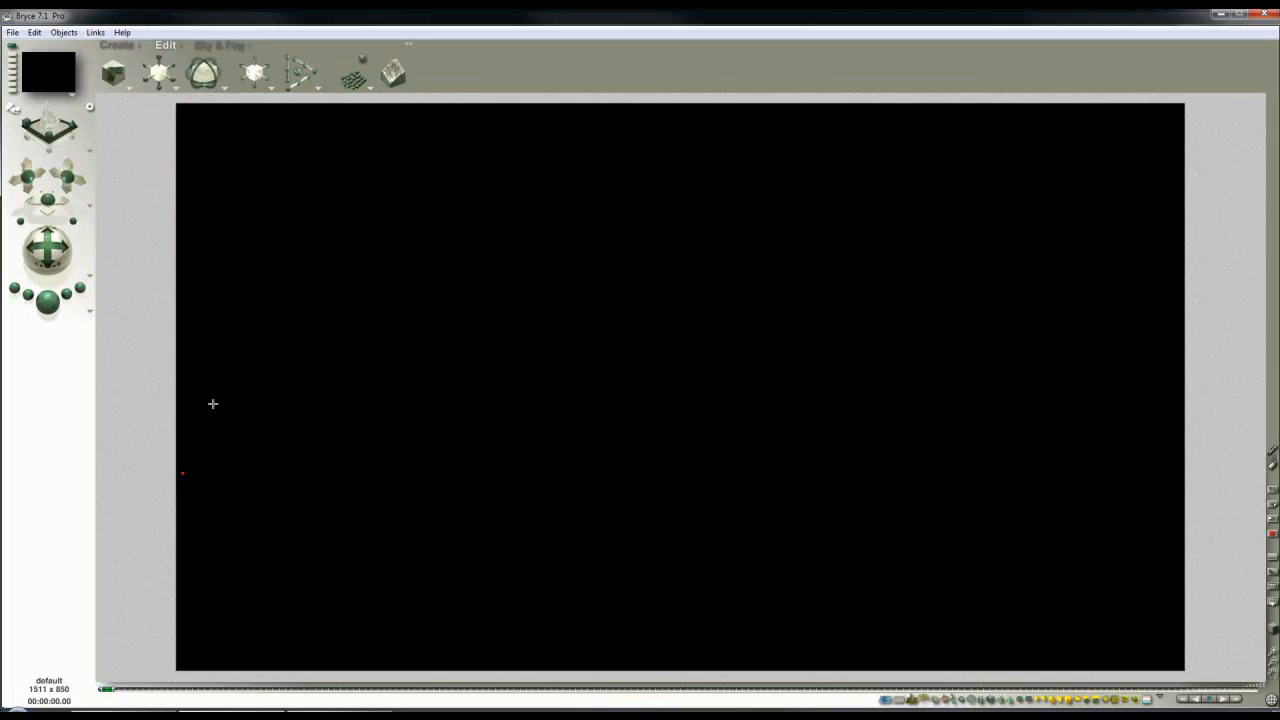
Check the Reflection Correction setting in the render options and return to the wireframe view
left_click(92, 311)
left_click(156, 392)
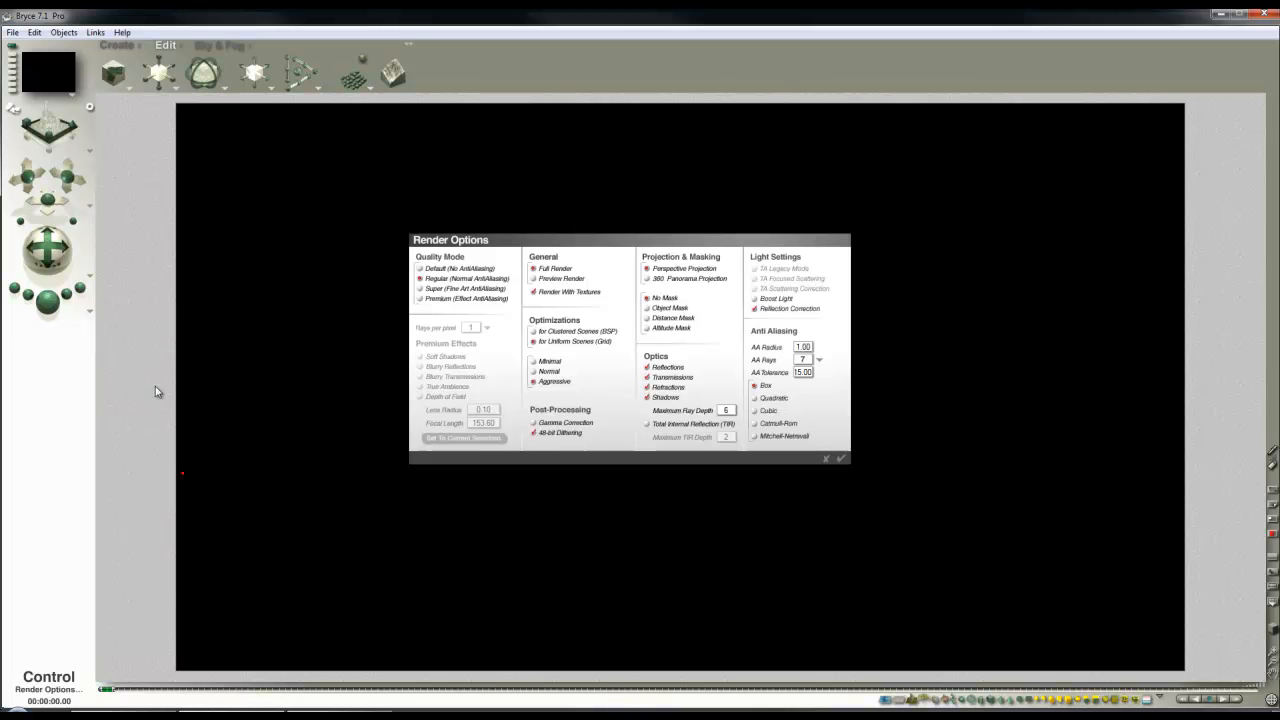
left_click(841, 458)
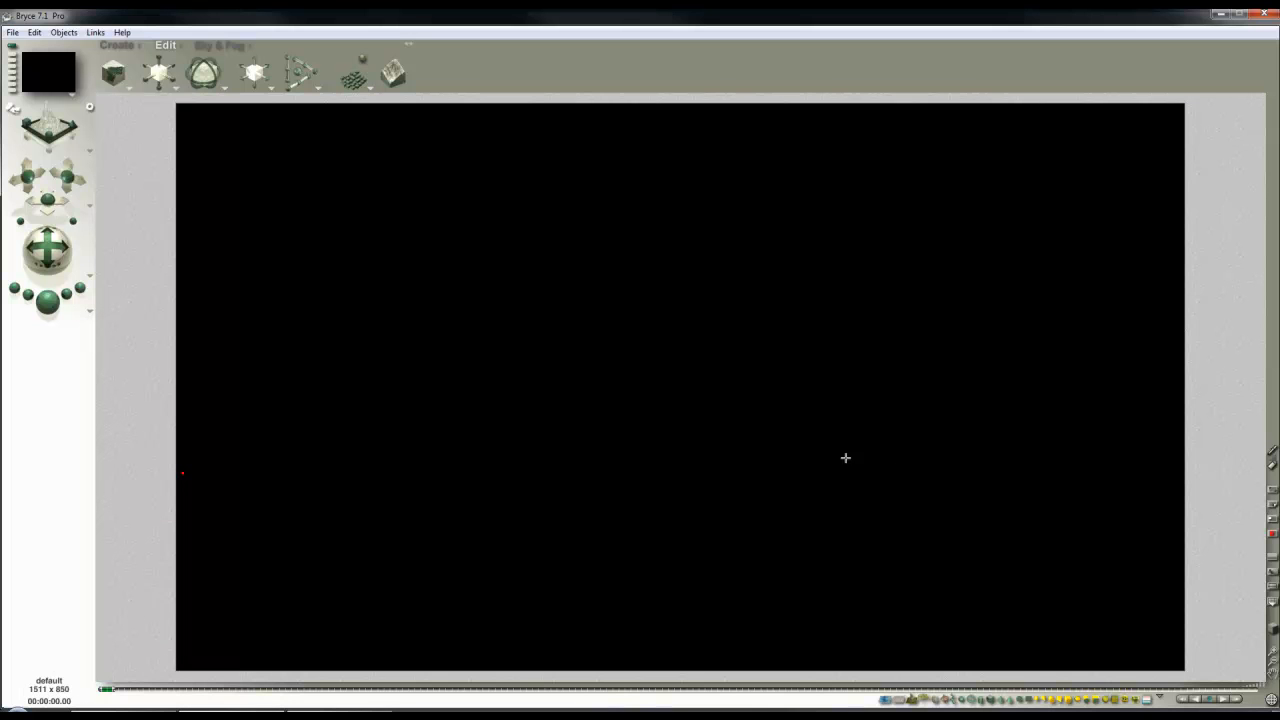
key("Escape")
Set the sphere material's bump height to 100 and test-render the scene with Reflection Correction on
left_click(1145, 149)
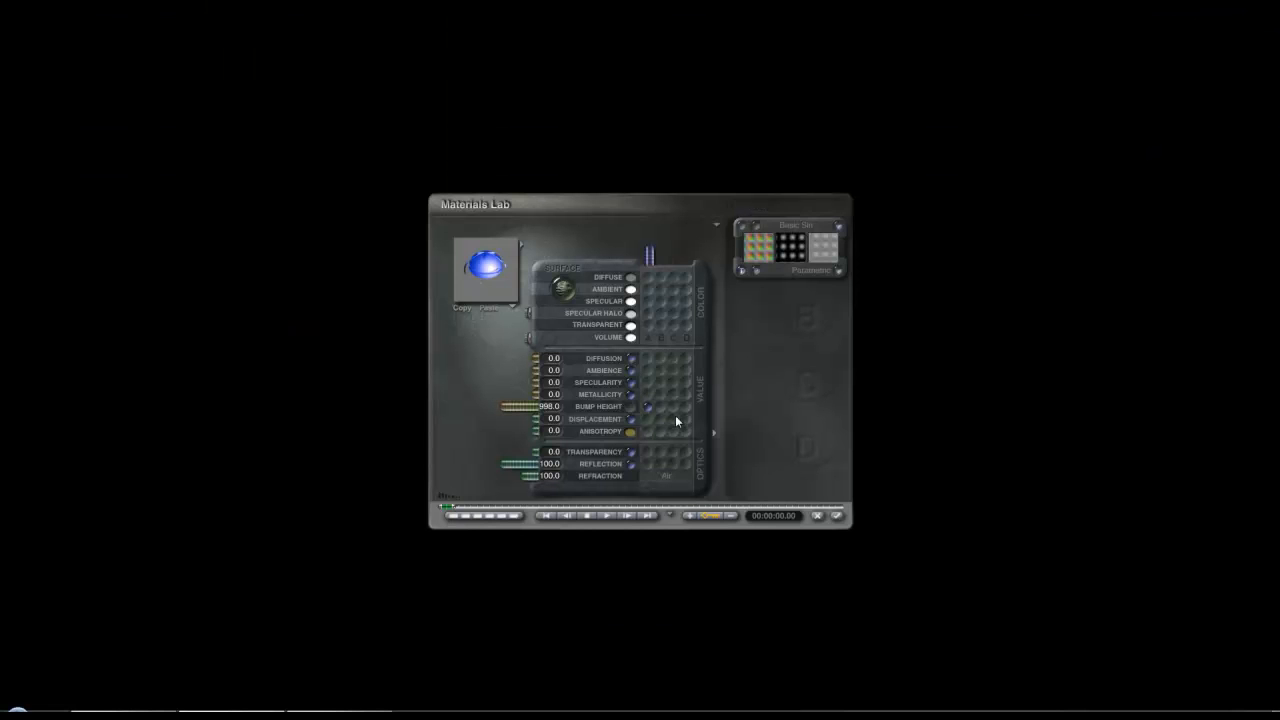
left_click(550, 407)
type("100")
key("Return")
left_click(838, 516)
left_click(47, 300)
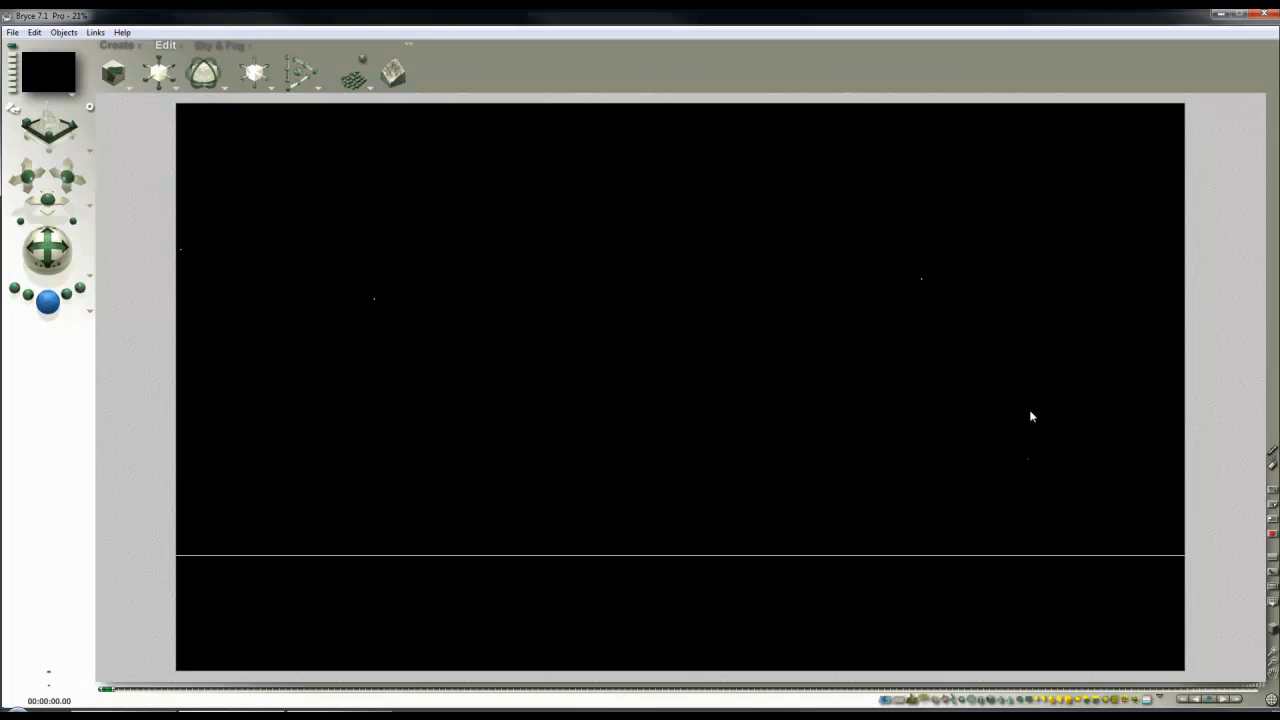
left_click(897, 332)
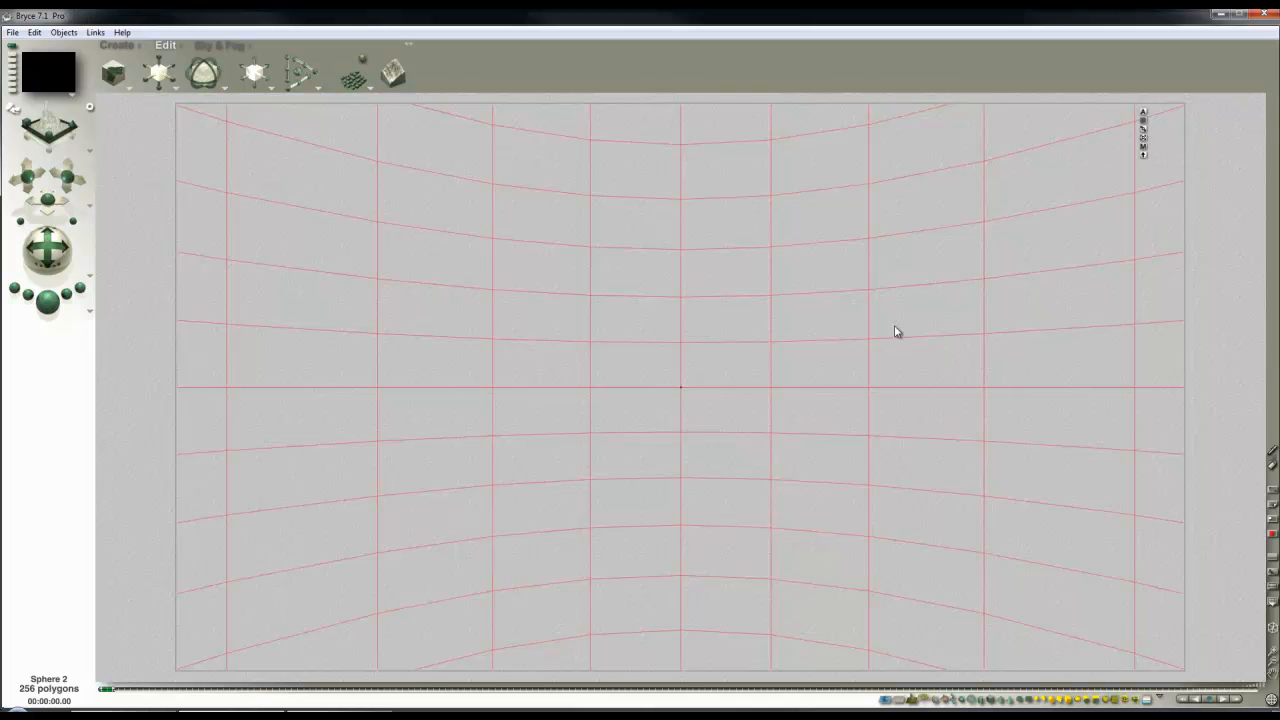
left_click(1144, 150)
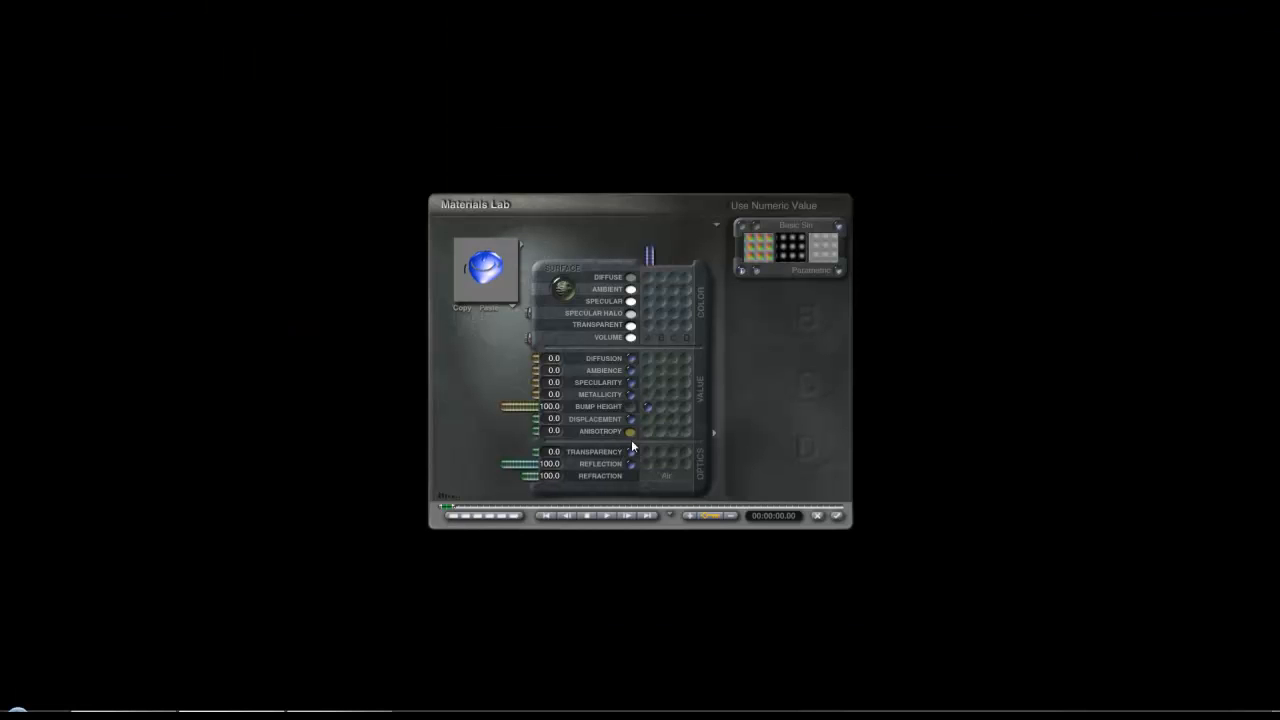
left_click(836, 516)
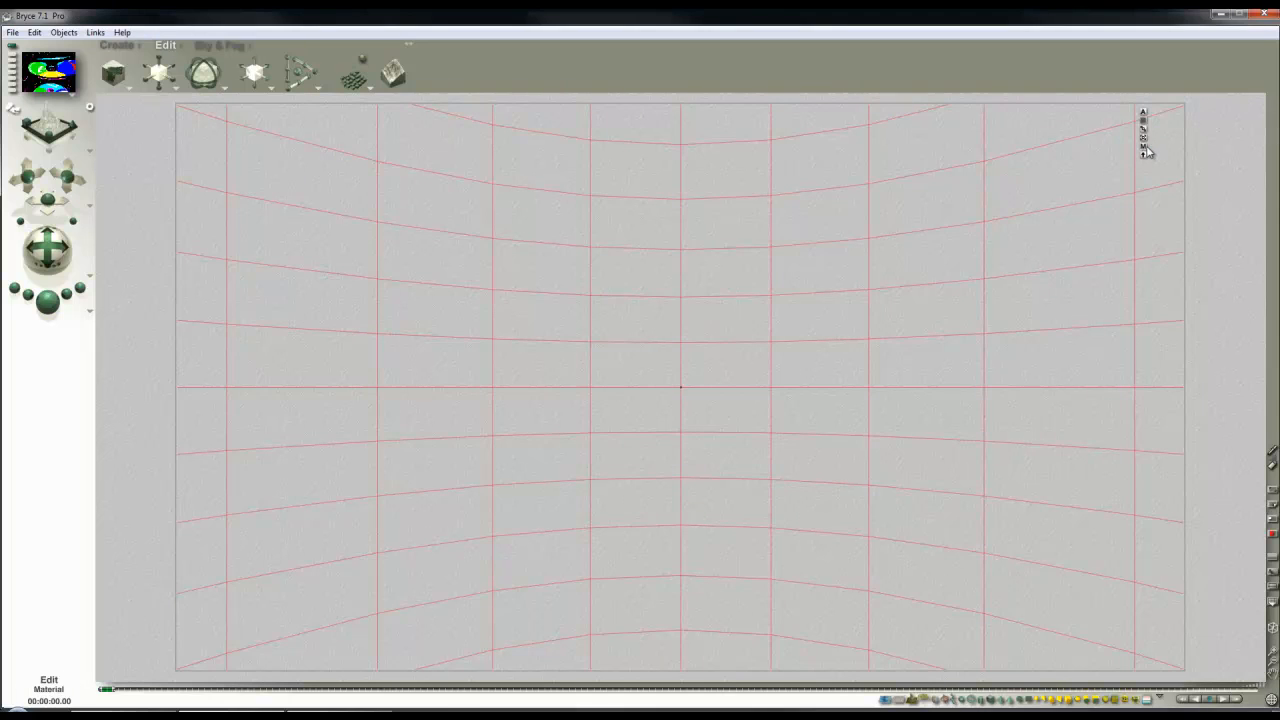
Set the sphere material's bump height to 1 and run a test render from inside the sphere
left_click(1143, 145)
left_click(552, 406)
type("1")
key("Return")
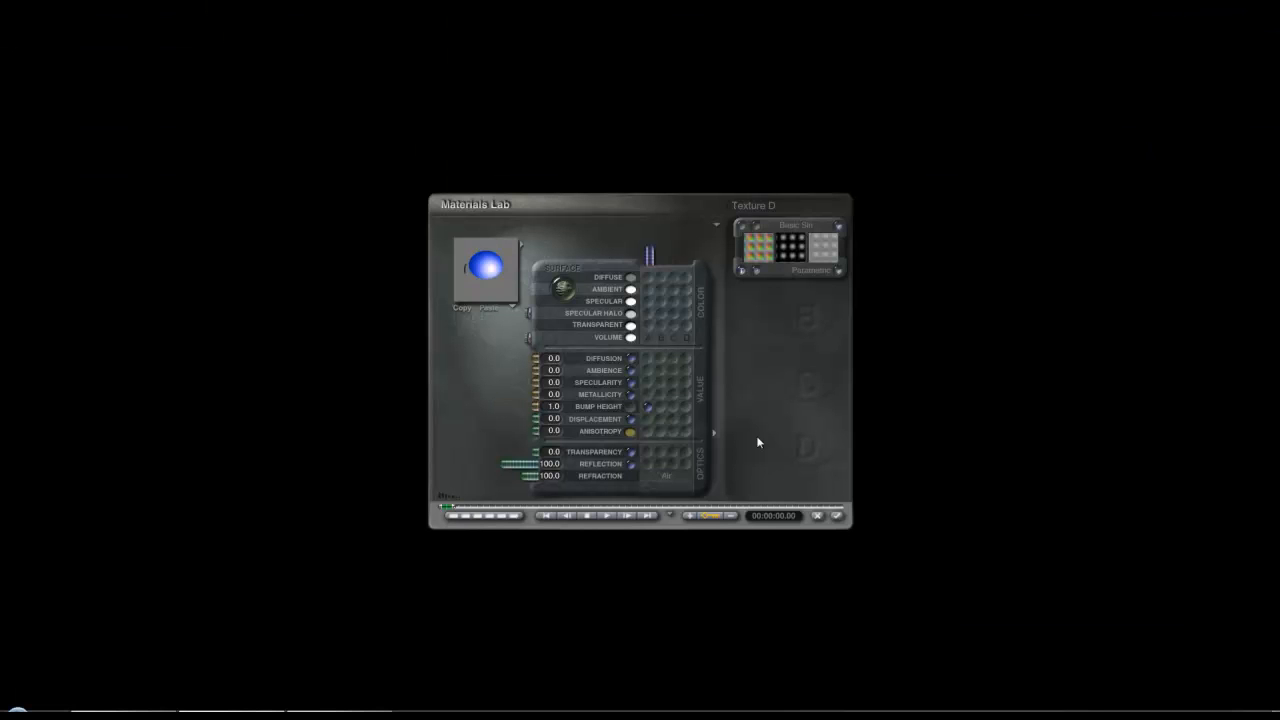
left_click(837, 518)
left_click(49, 306)
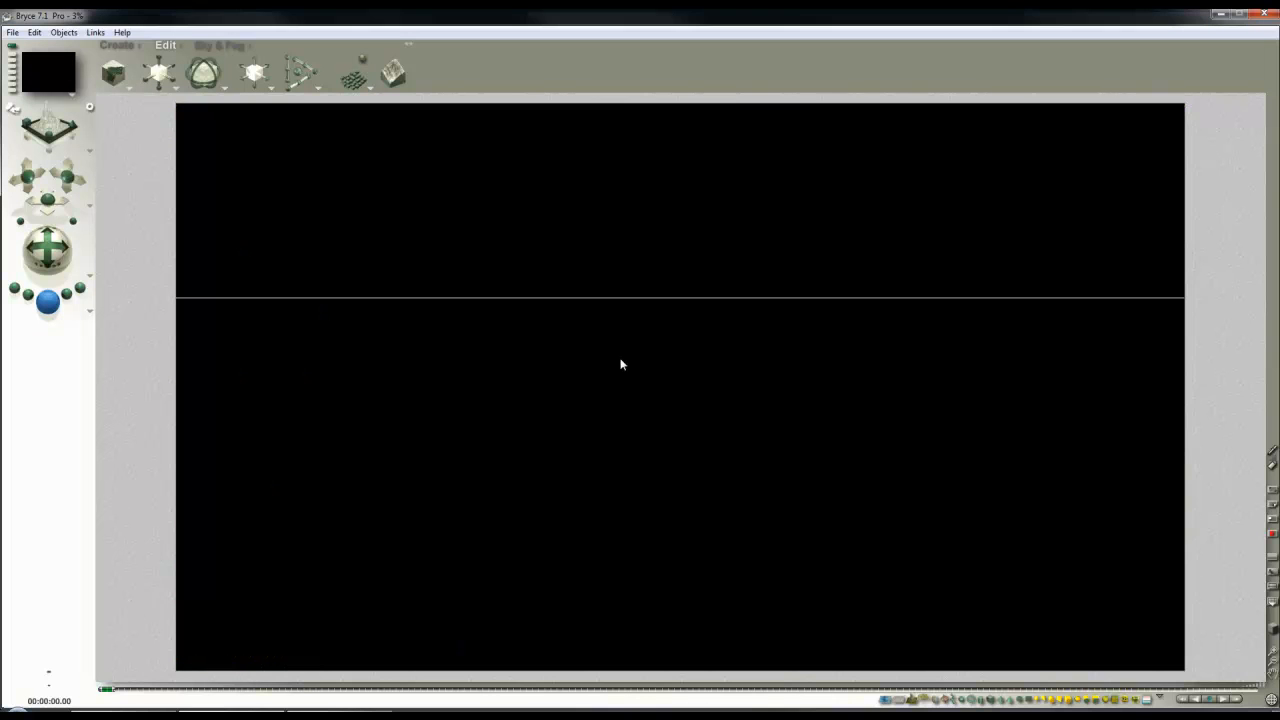
left_click(620, 364)
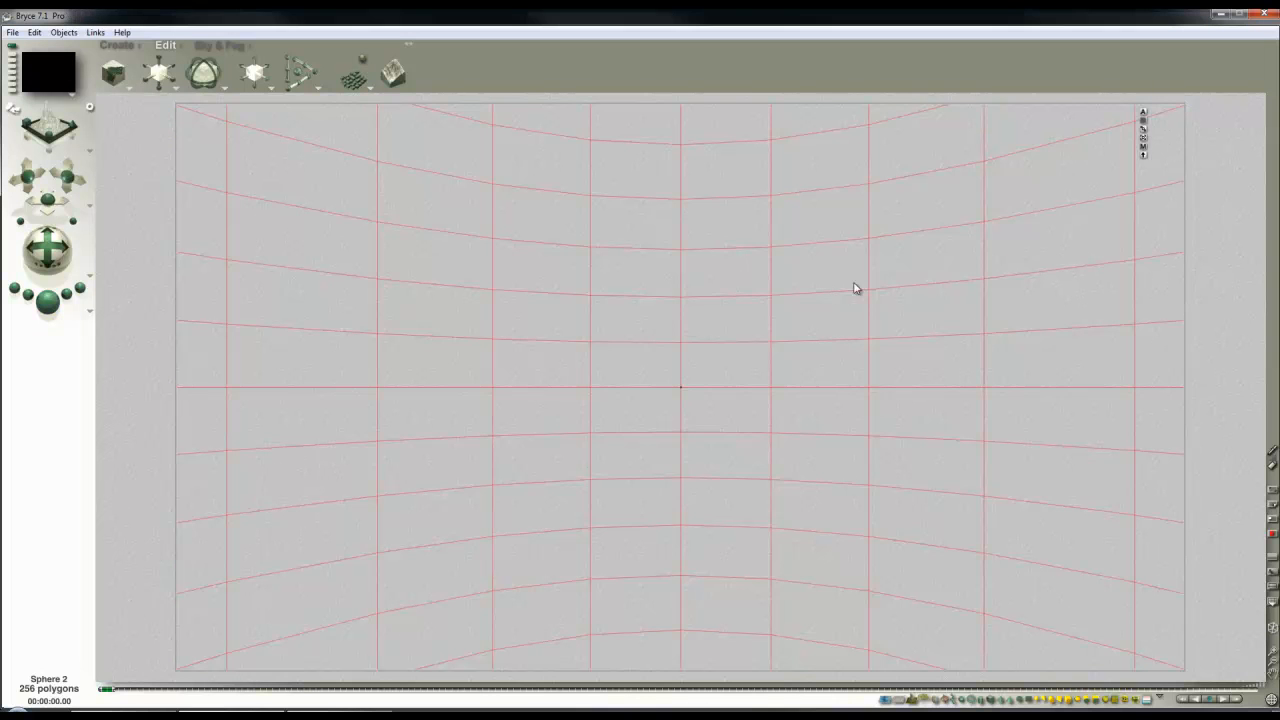
Set the sphere material's bump height to 10 and run another test render
left_click(1145, 146)
left_click(551, 407)
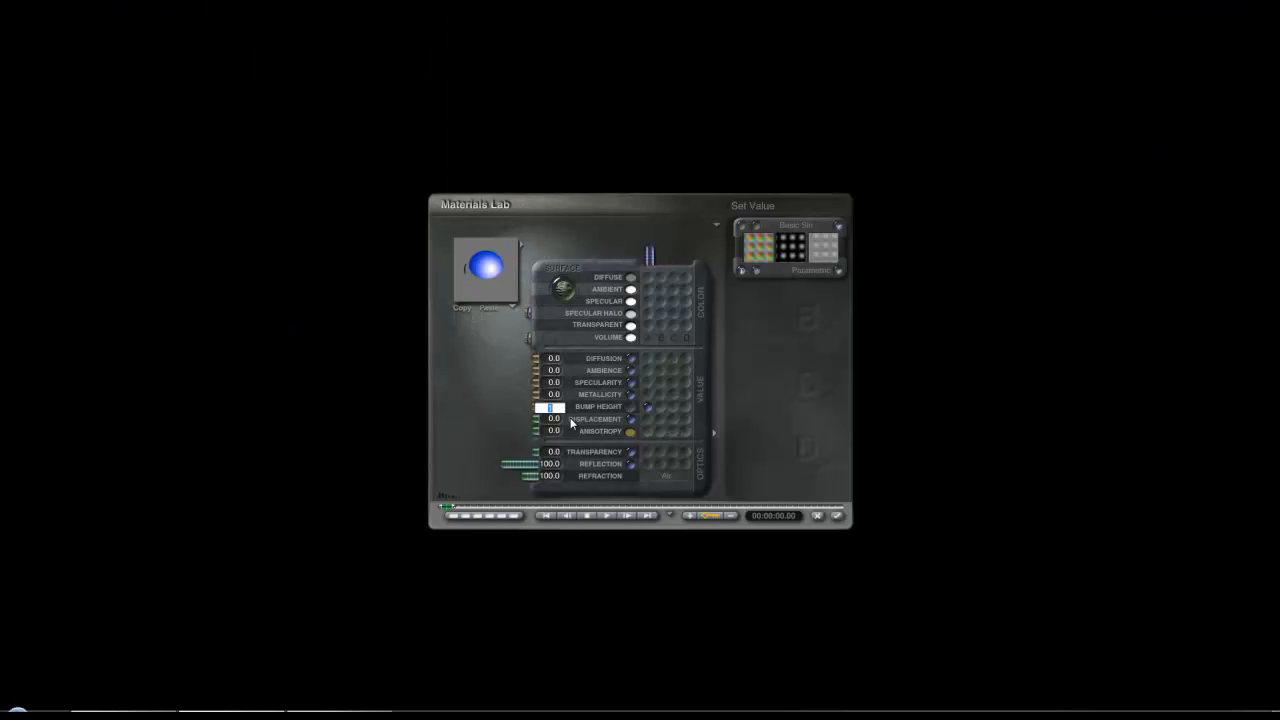
type("10")
key("Return")
left_click(836, 516)
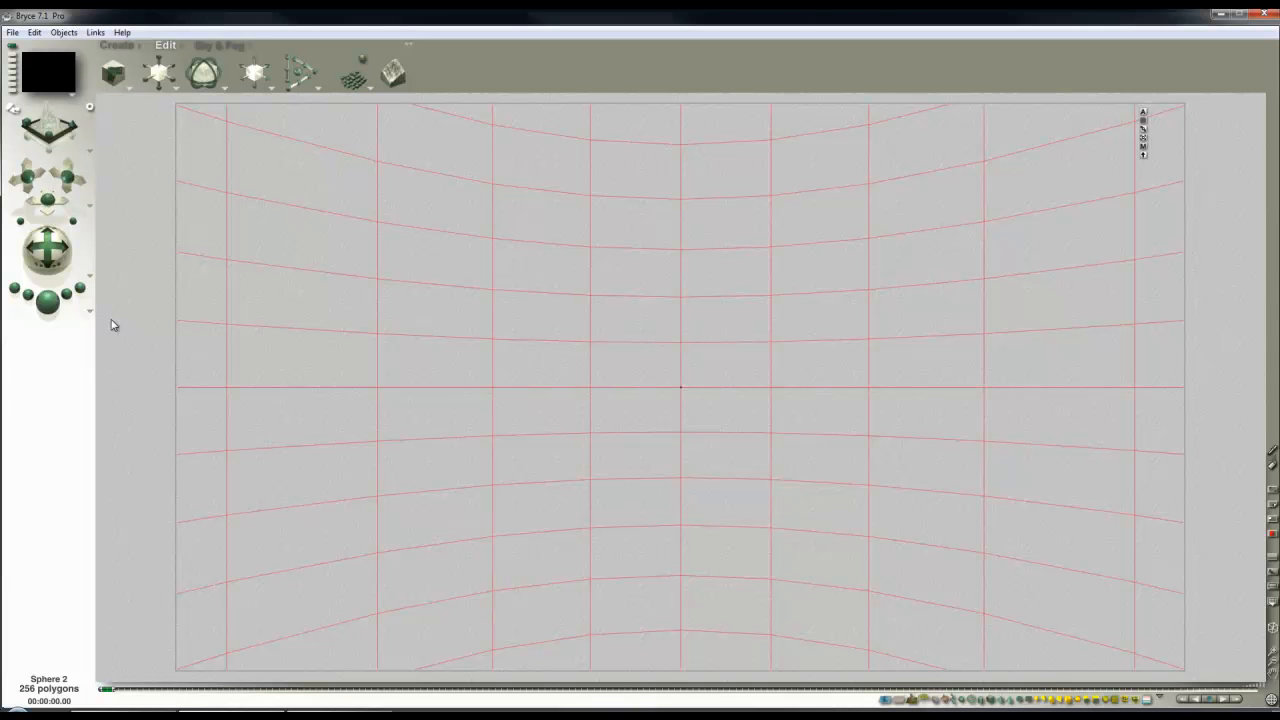
left_click(62, 324)
left_click(760, 318)
Set the sphere material's bump height to 20 and run another test render
left_click(1144, 145)
left_click(551, 407)
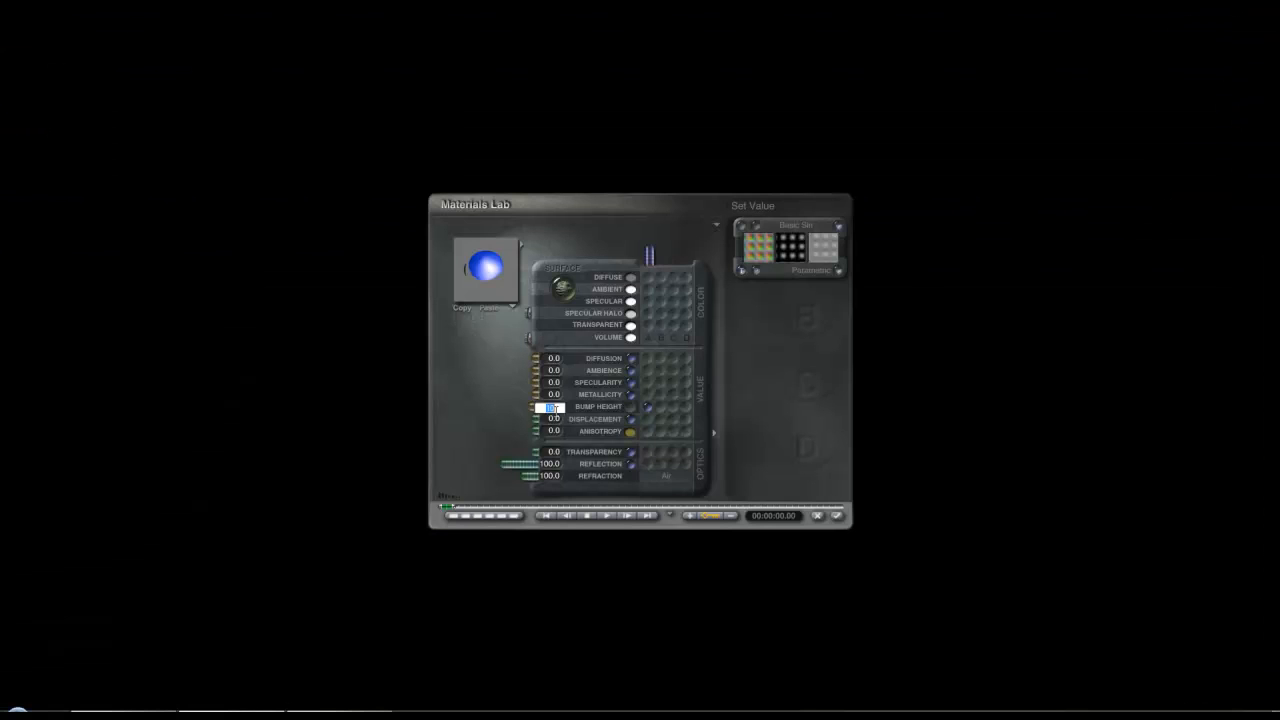
type("20")
key("Return")
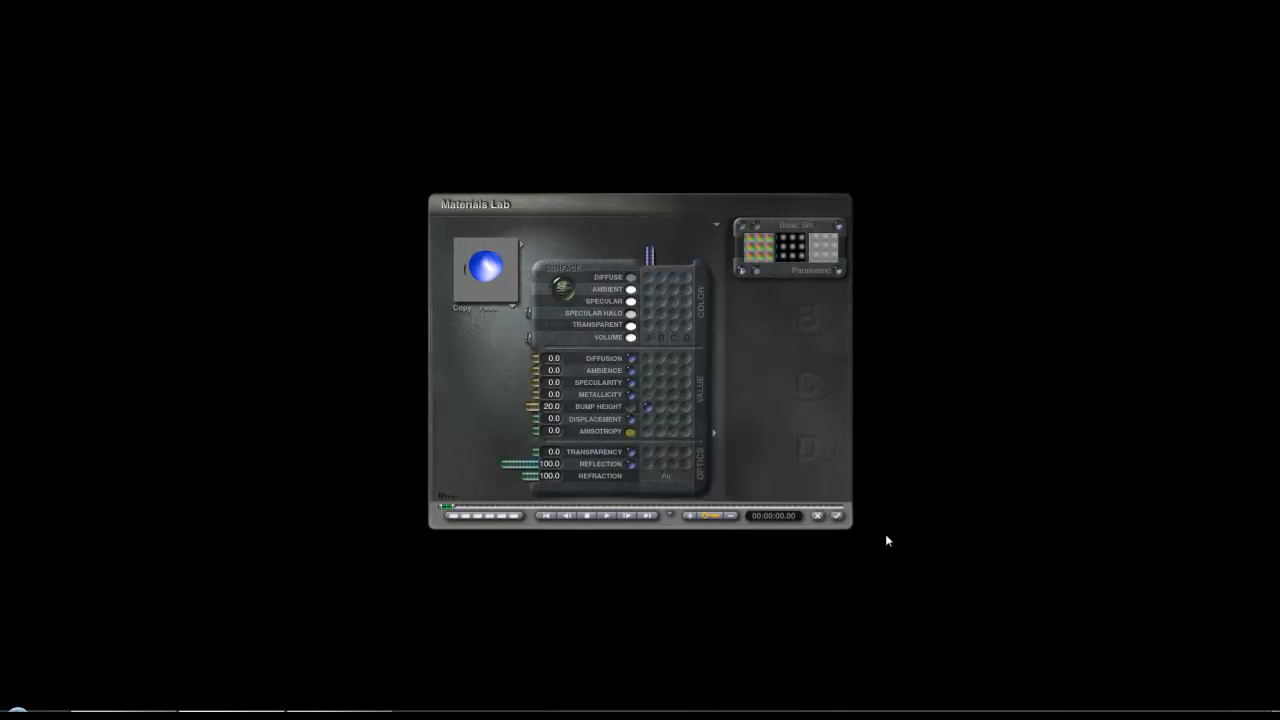
left_click(836, 515)
left_click(41, 304)
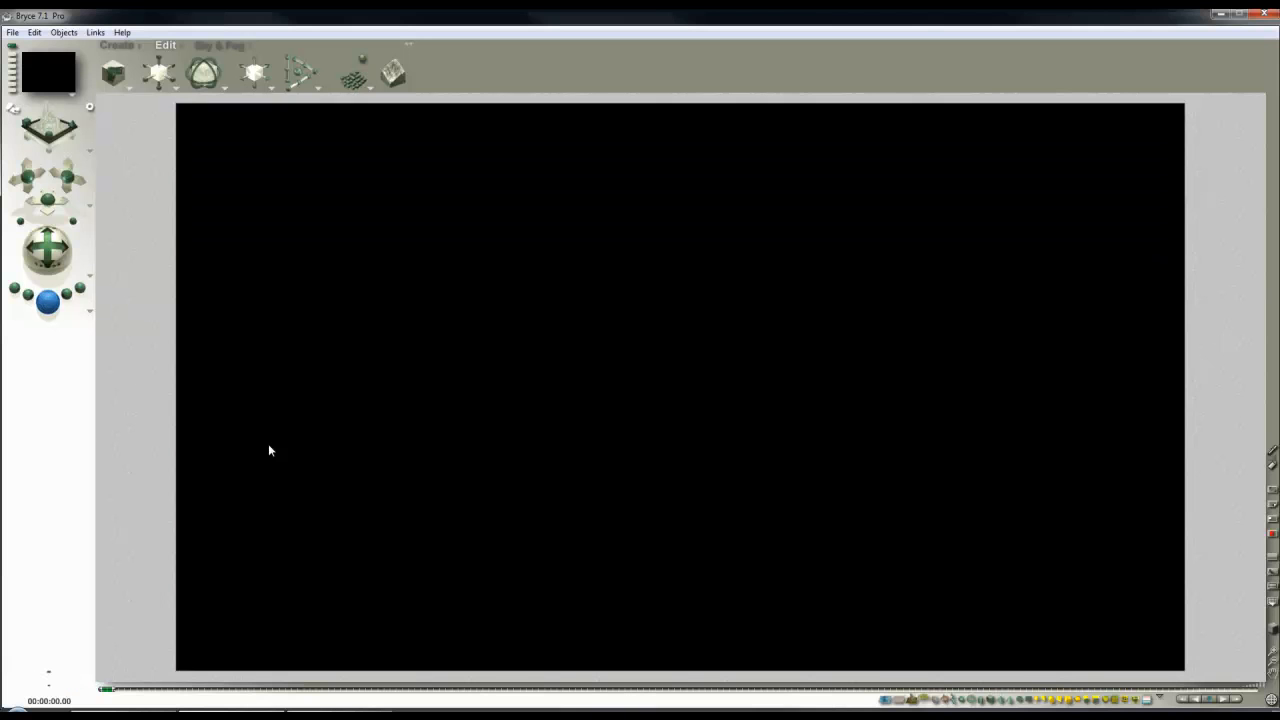
key("Escape")
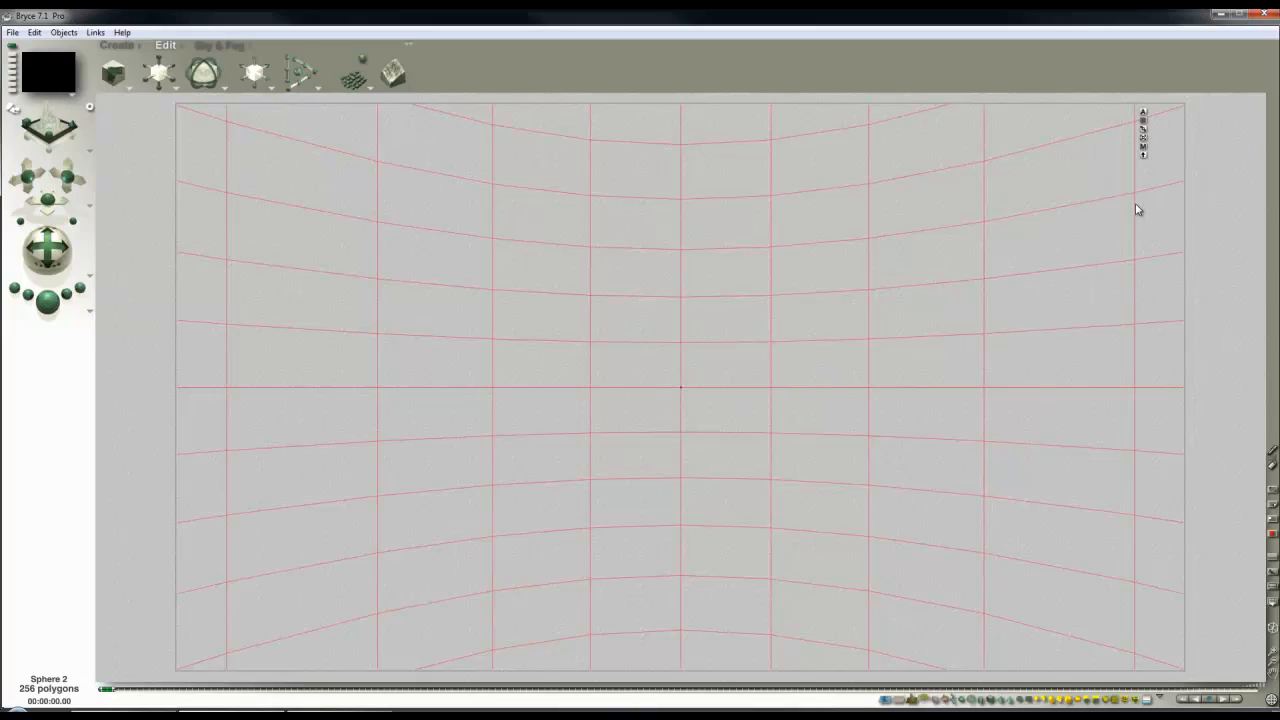
Set the sphere material's bump height to 40 and render the reflections inside the sphere
left_click(1143, 146)
left_click(549, 407)
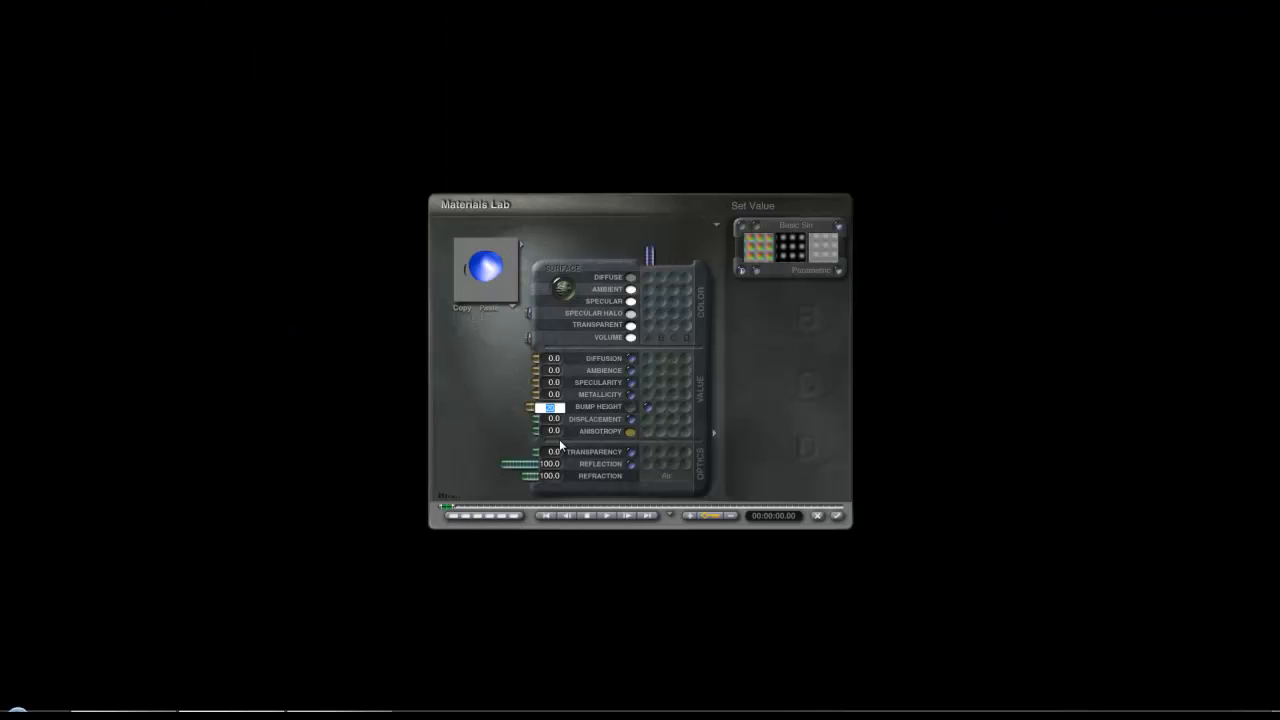
type("40")
key("Return")
left_click(836, 515)
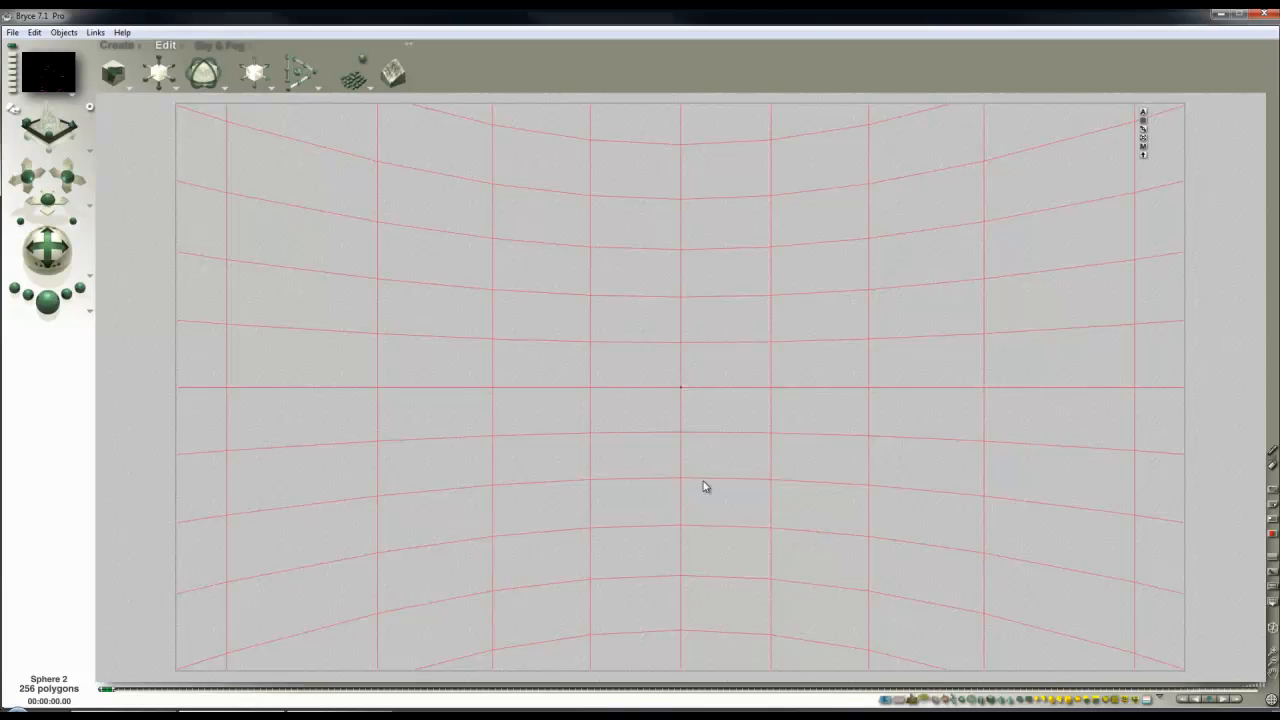
left_click(47, 300)
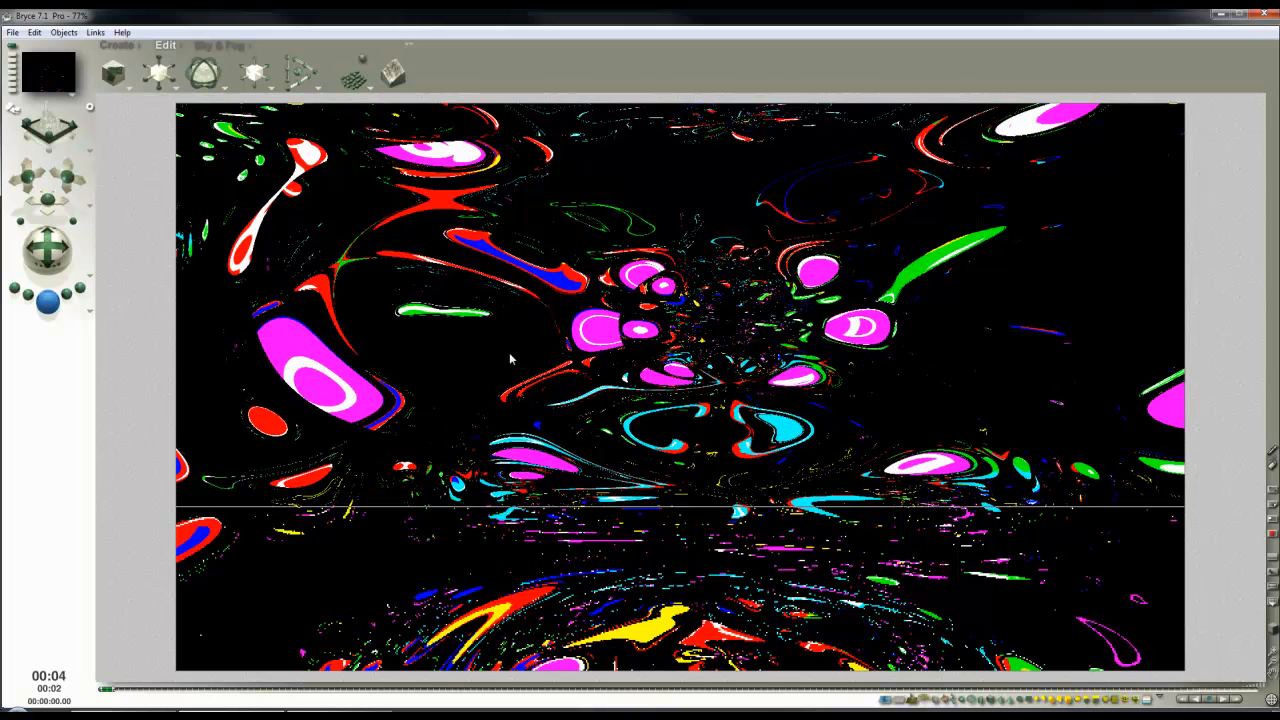
key("Escape")
key("Escape")
Raise the sphere material's bump height further and render the view from inside the sphere
left_click(1143, 136)
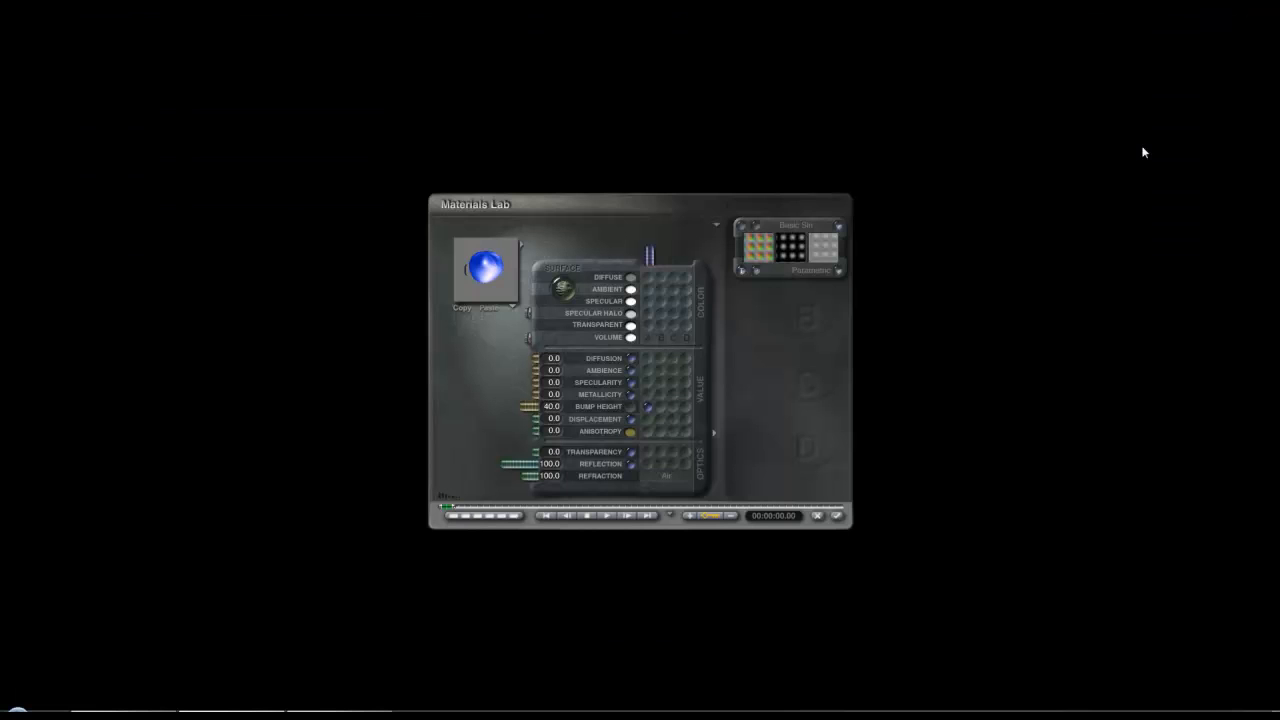
left_click(553, 408)
left_click(836, 515)
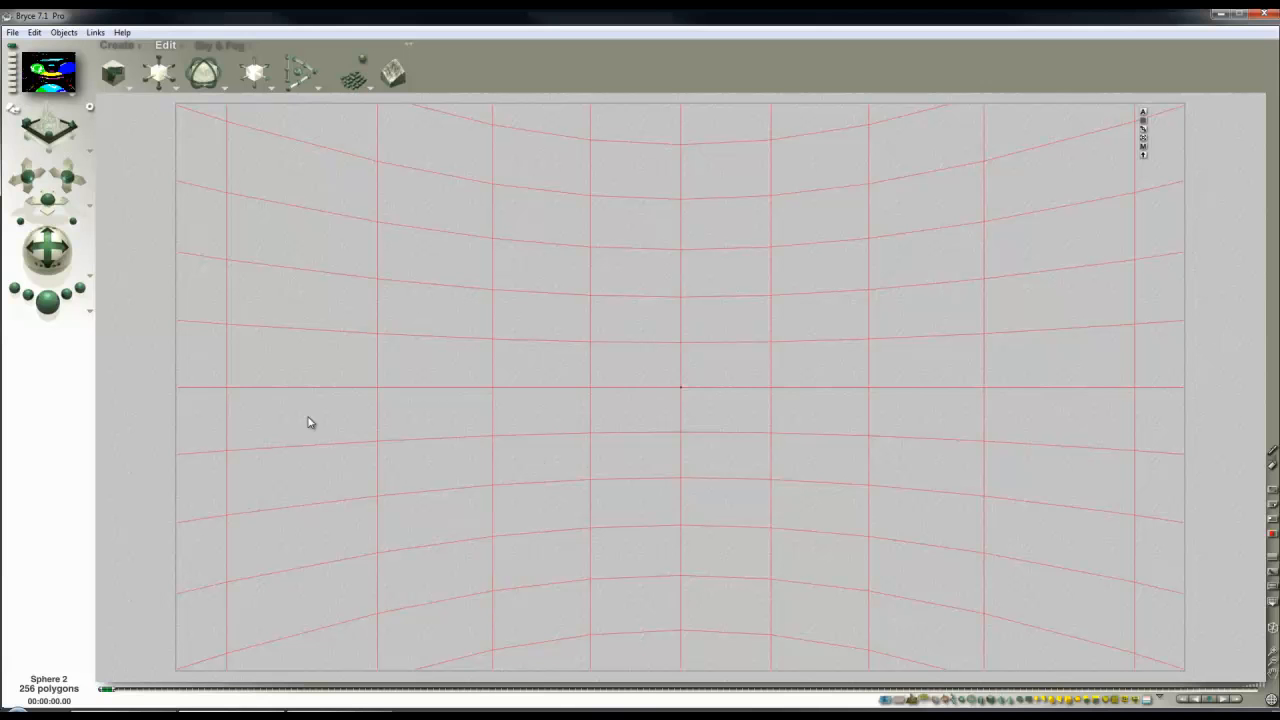
left_click(55, 304)
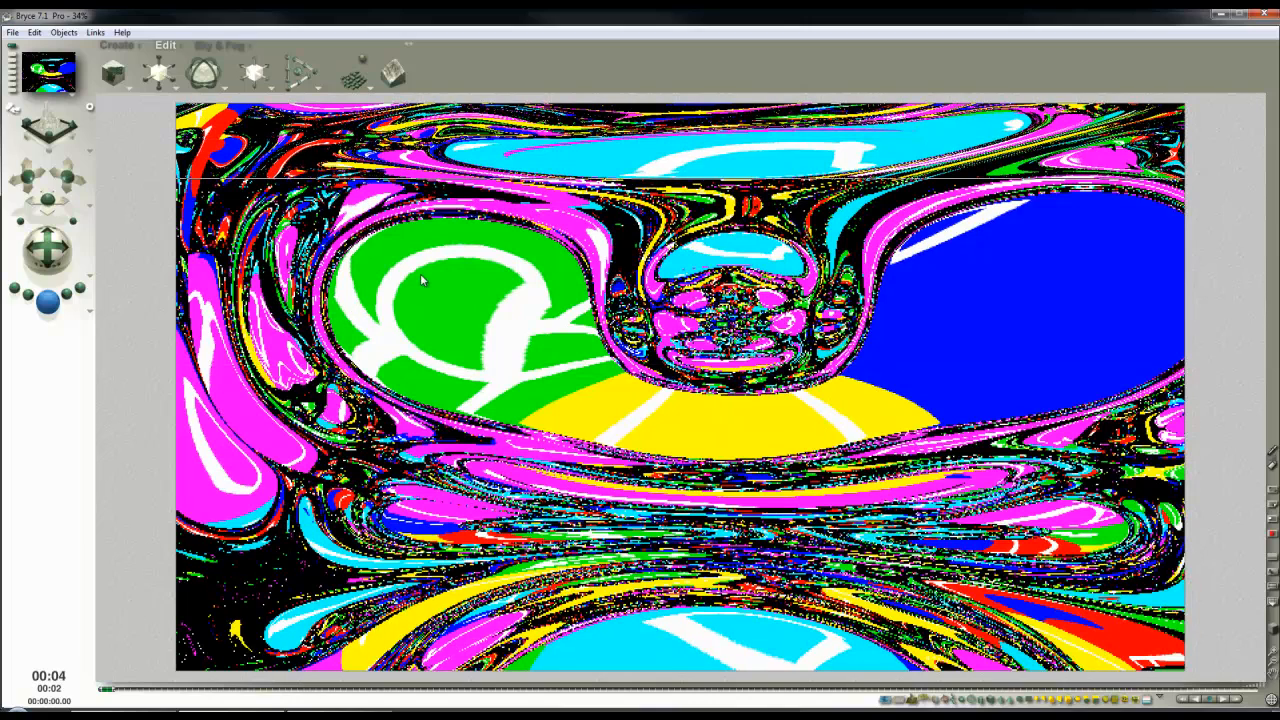
Switch the camera projection to 360 Panoramic Projection and render the sphere's interior
left_click(92, 314)
left_click(143, 494)
left_click(47, 300)
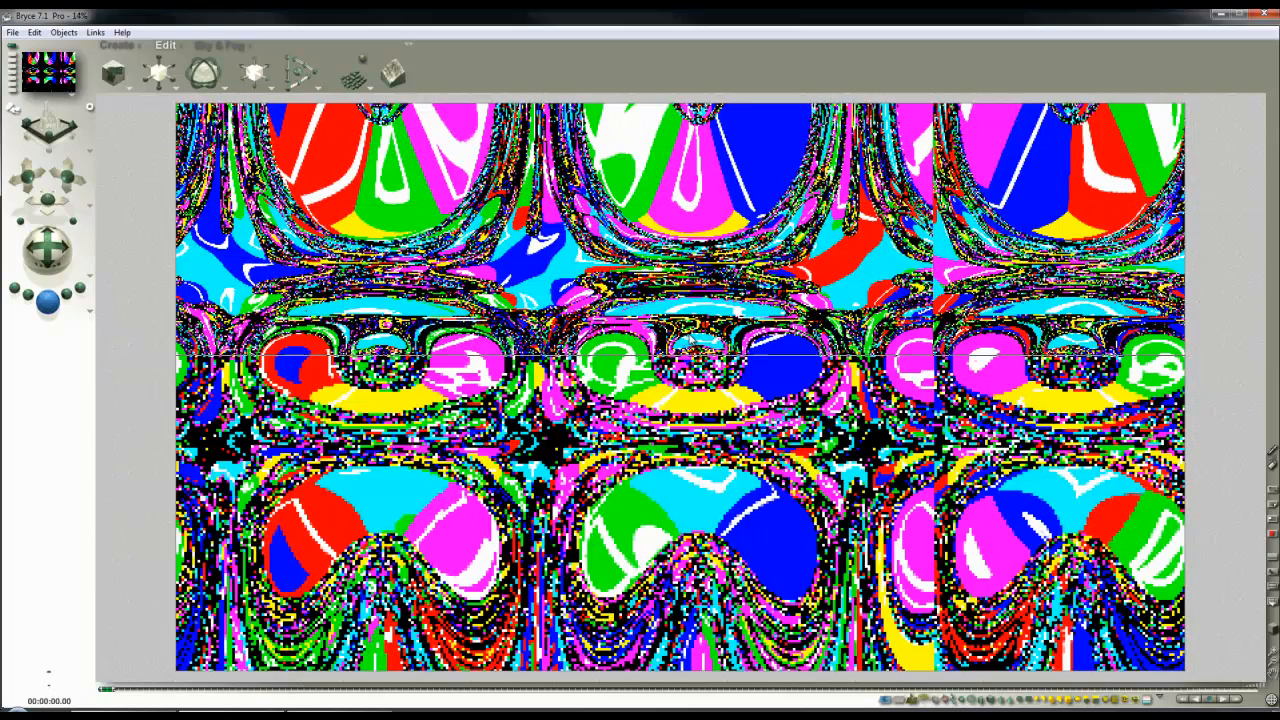